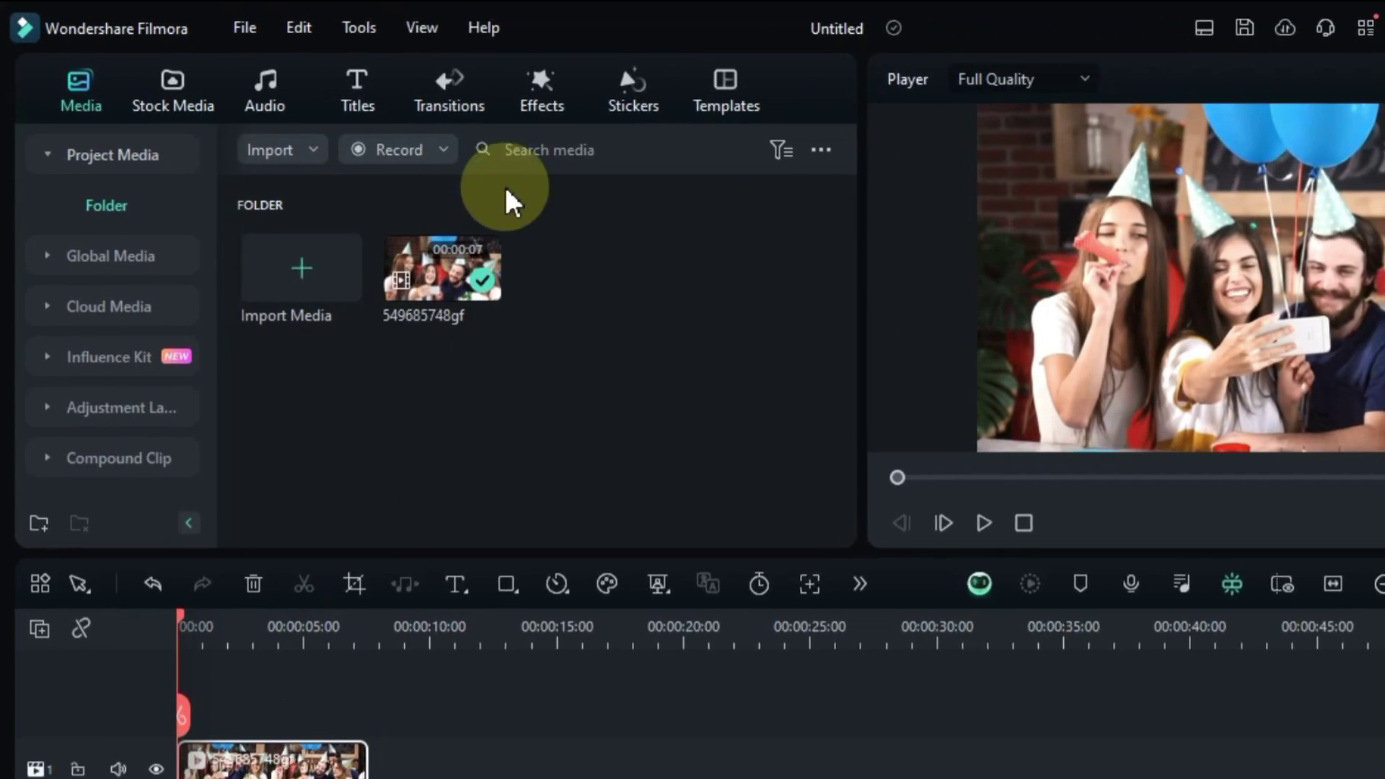
# Find the Fading Memory LUT in downloaded effects, drop it on the birthday clip, and play it.
pyautogui.click(593, 107)
pyautogui.click(534, 155)
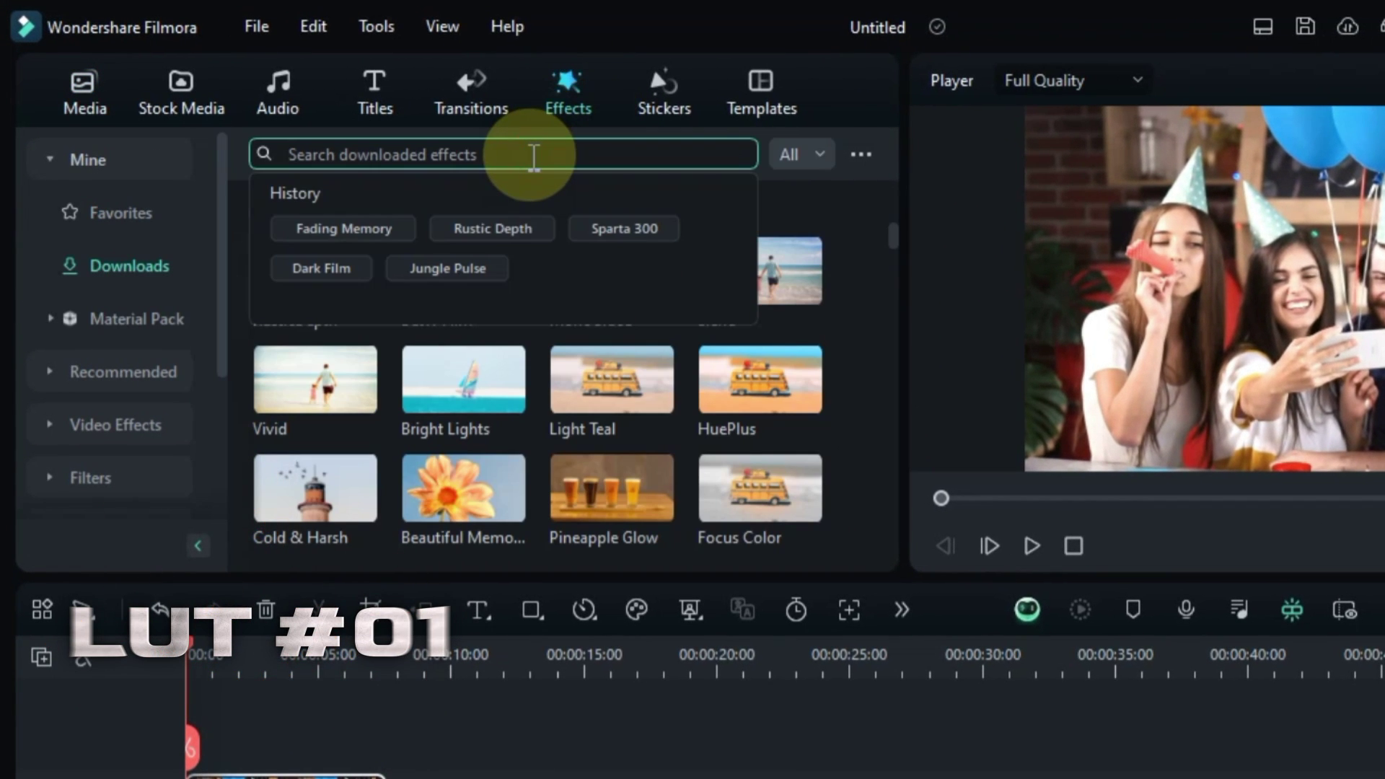
pyautogui.write('Fading Memory')
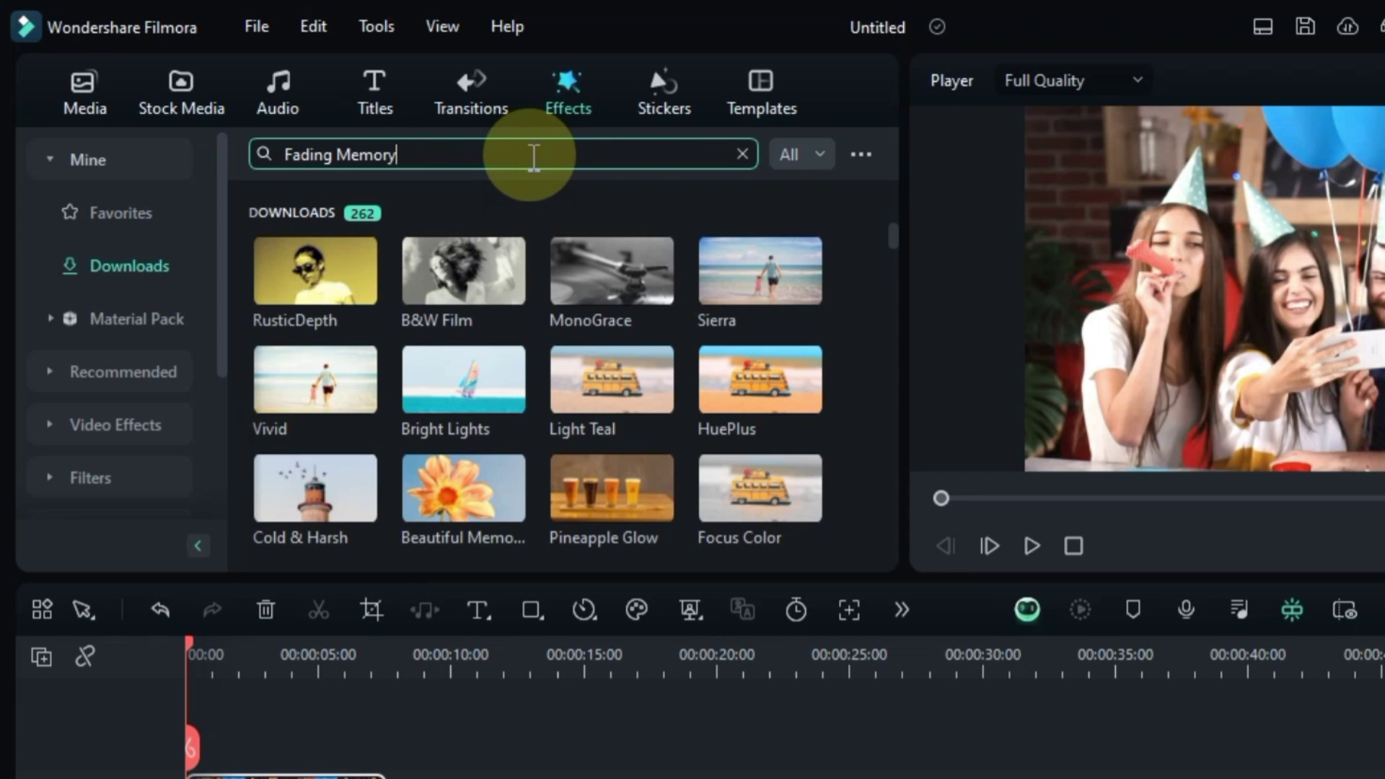
pyautogui.press('Return')
pyautogui.moveTo(277, 299); pyautogui.dragTo(189, 778)
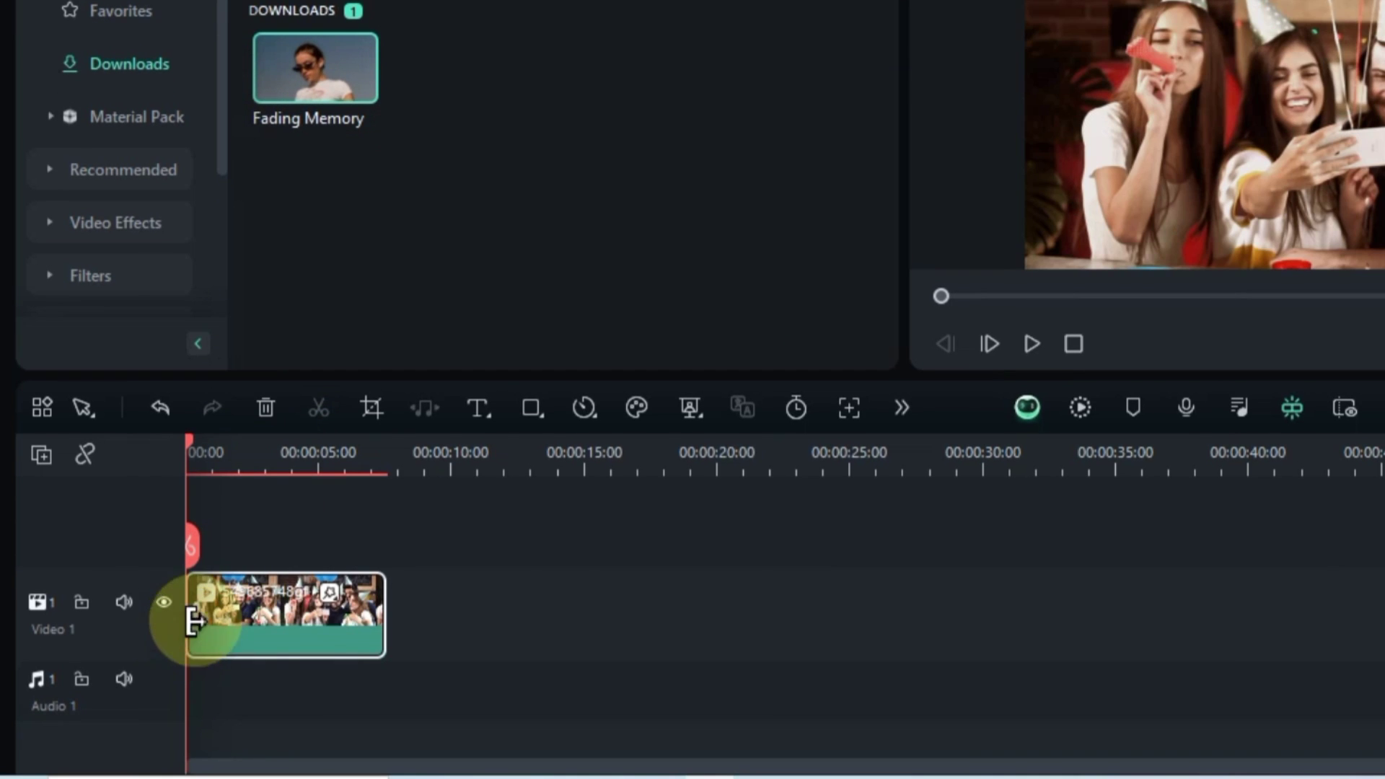
pyautogui.press('space')
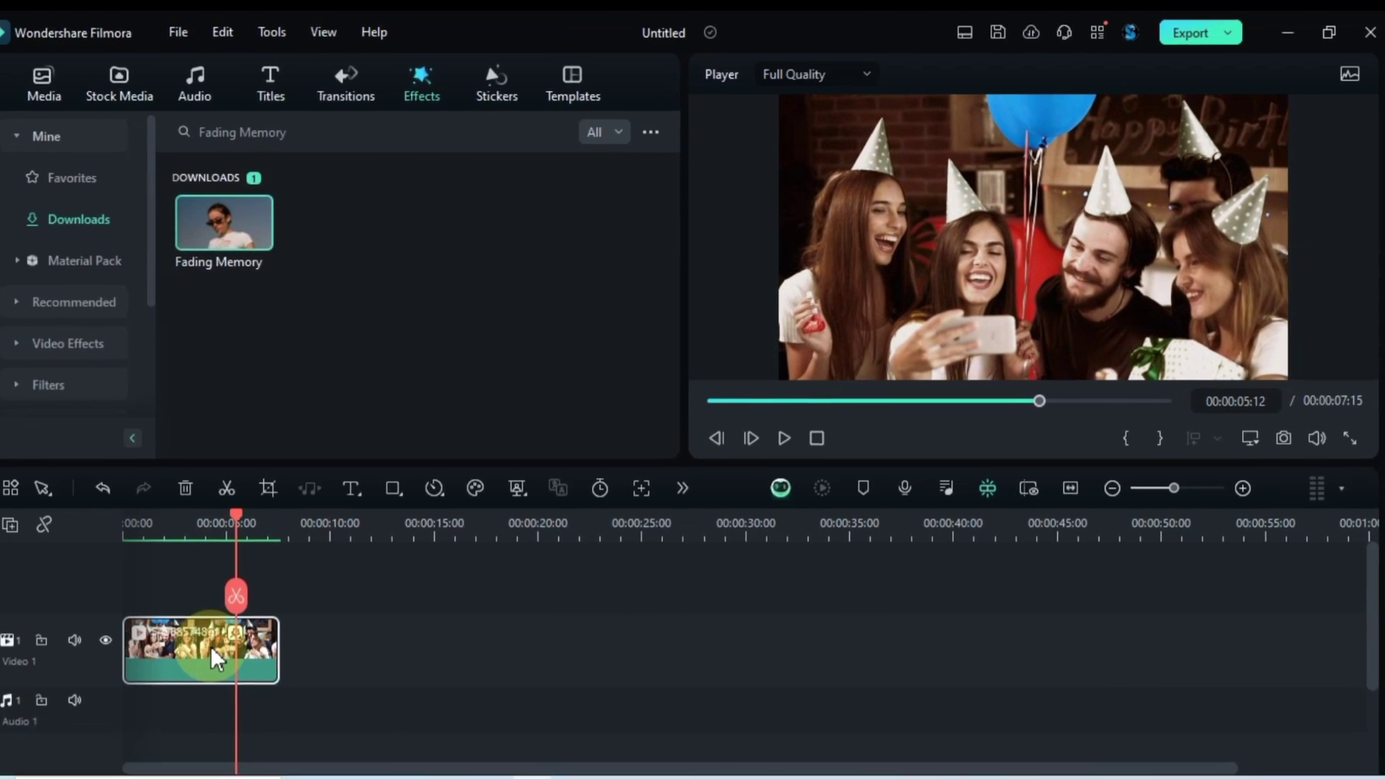
# Adjust the Fading Memory effect's opacity in the clip's settings and preview the grade.
pyautogui.click(228, 636)
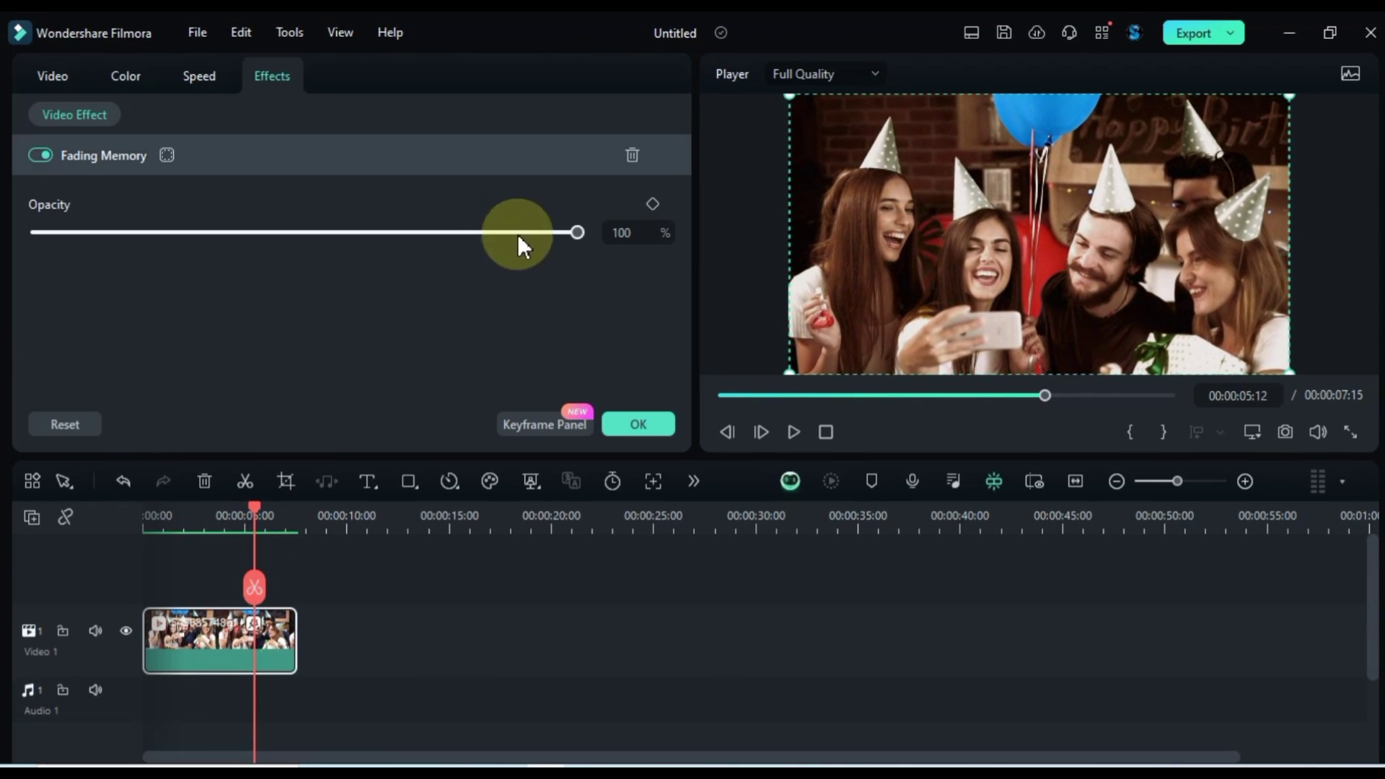
pyautogui.moveTo(573, 232); pyautogui.dragTo(377, 234)
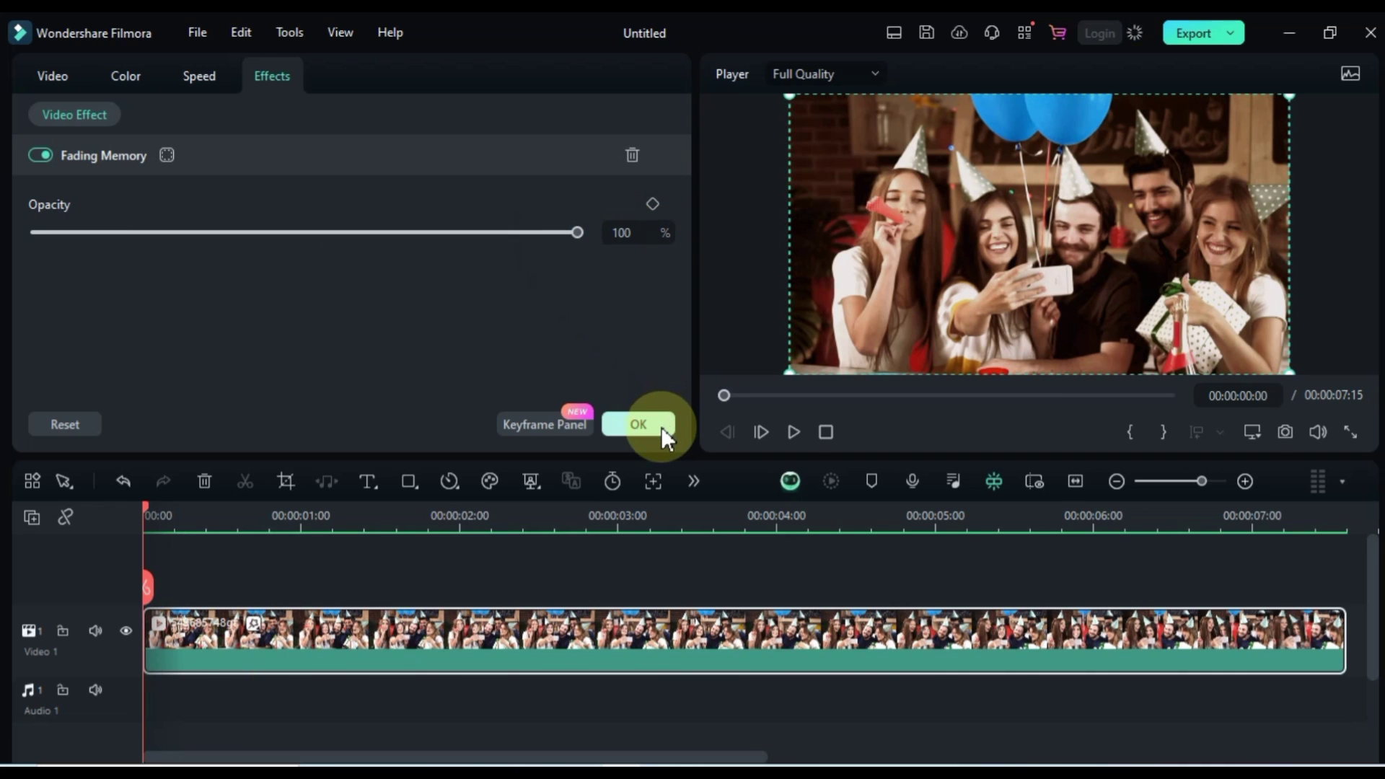
pyautogui.click(660, 426)
pyautogui.click(790, 431)
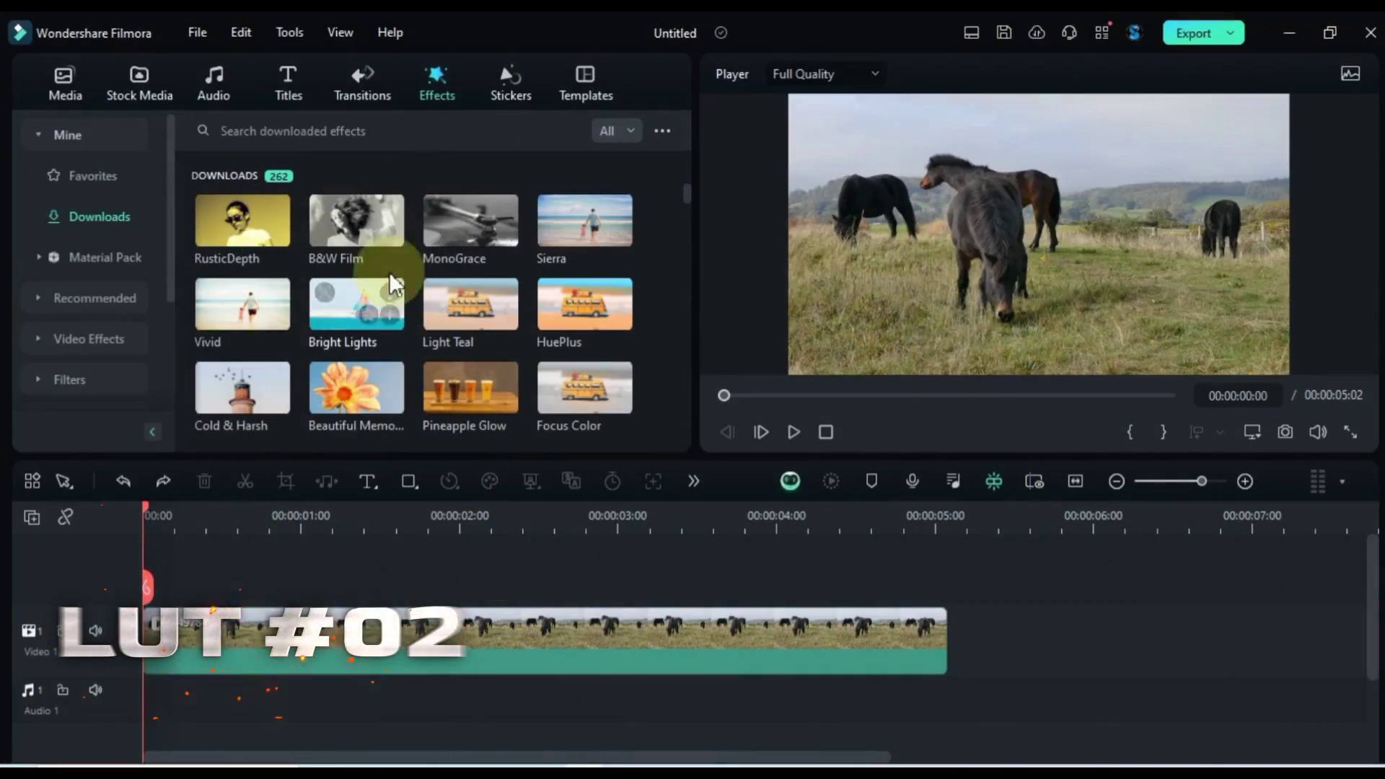
# Search 'Am' for AmberUrban, place it on the track above the horses clip, and play.
pyautogui.click(371, 130)
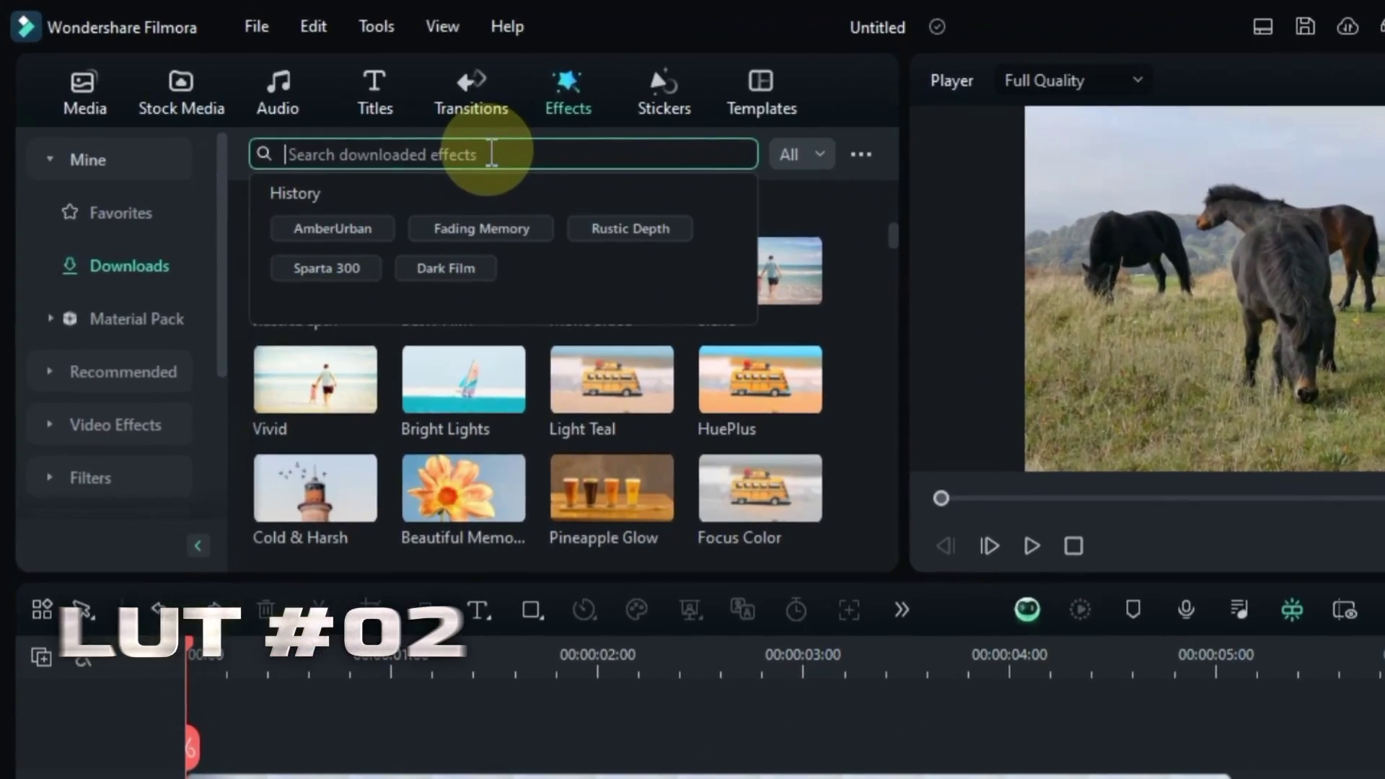
pyautogui.write('AmberUrban')
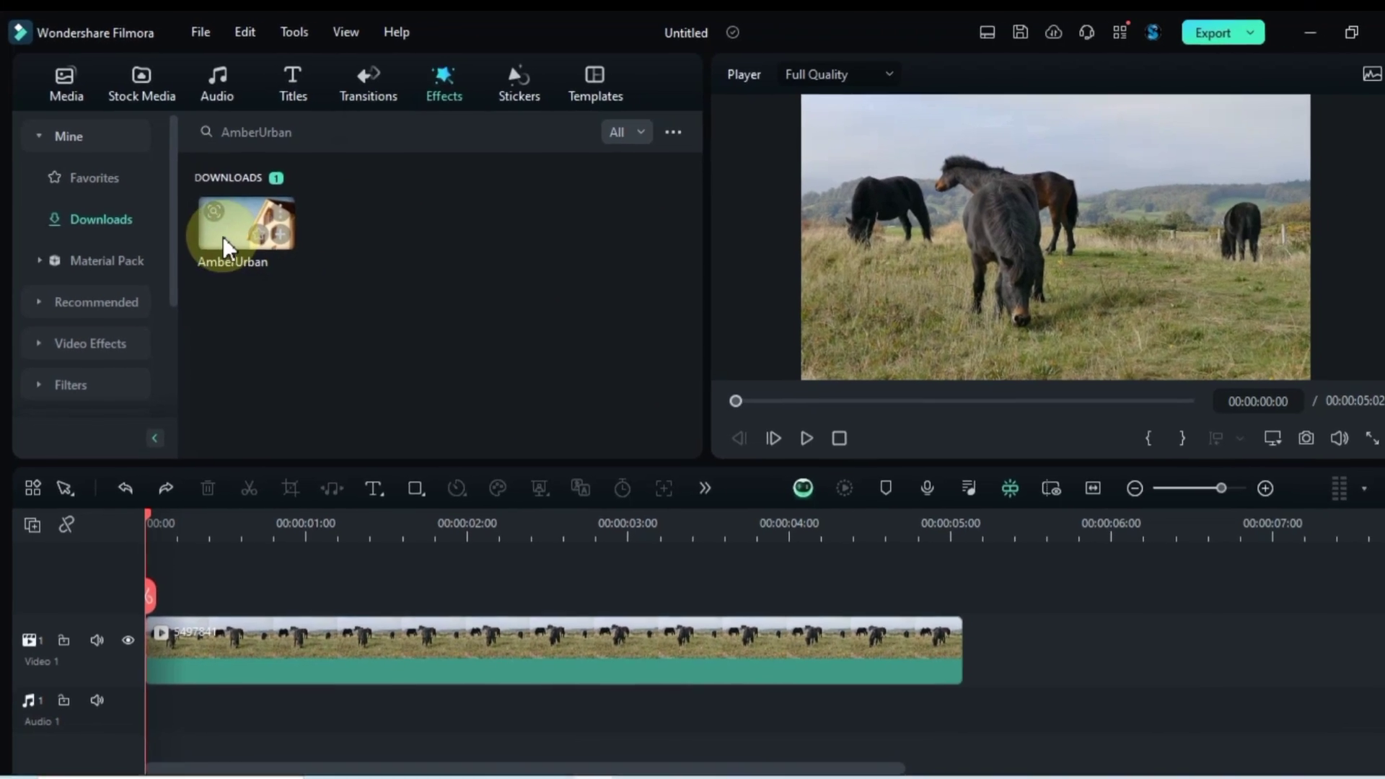
pyautogui.moveTo(312, 274); pyautogui.dragTo(258, 717)
pyautogui.moveTo(134, 597); pyautogui.dragTo(137, 598)
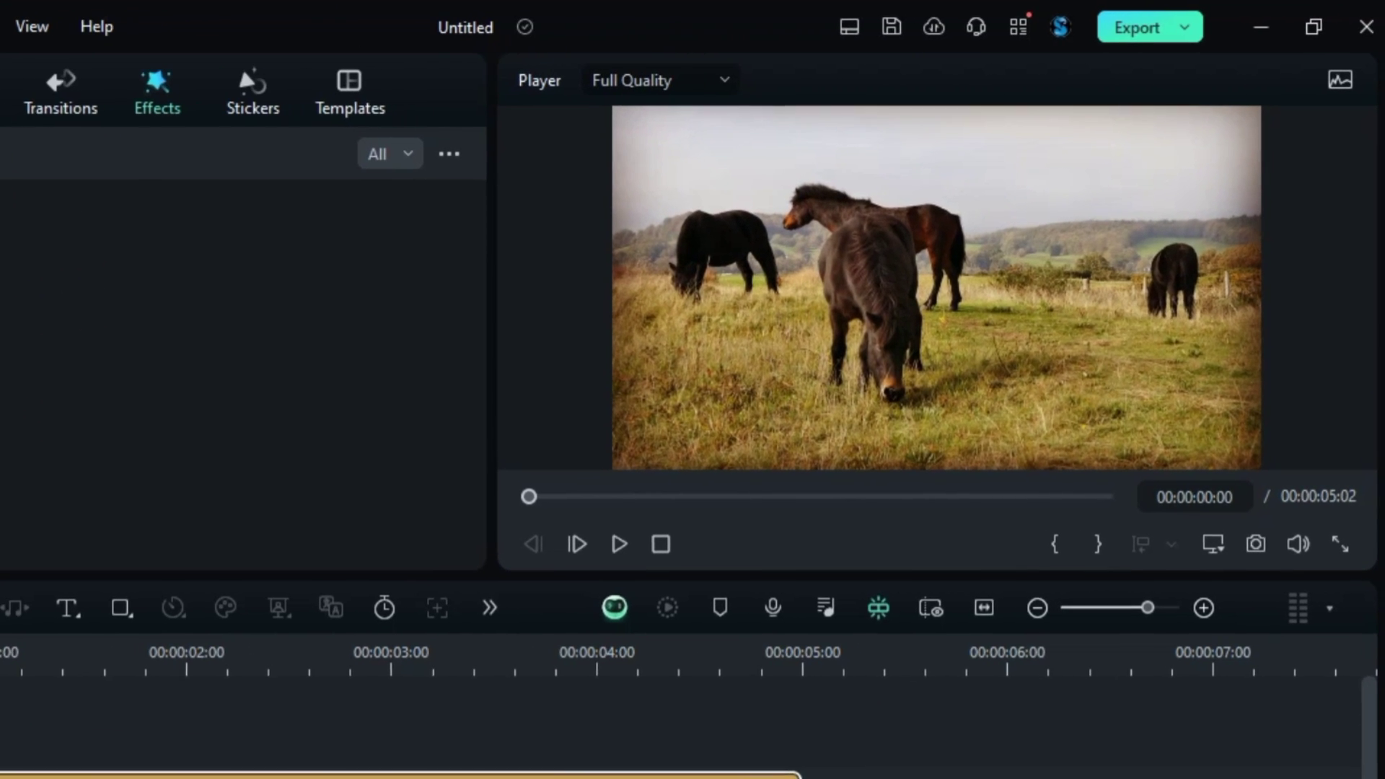
pyautogui.press('space')
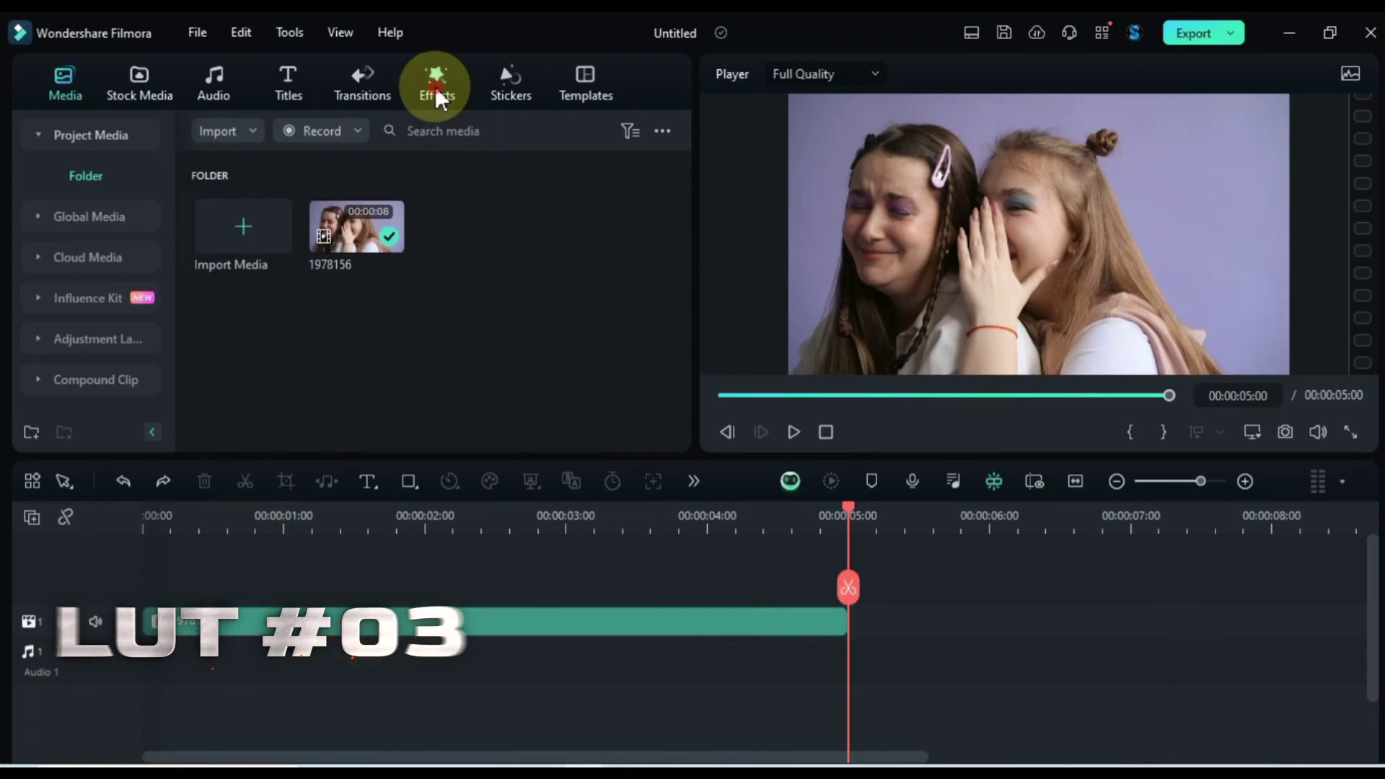
# Search downloaded effects for Golden Moments, drop it on the girls' clip, and set the playhead.
pyautogui.click(435, 86)
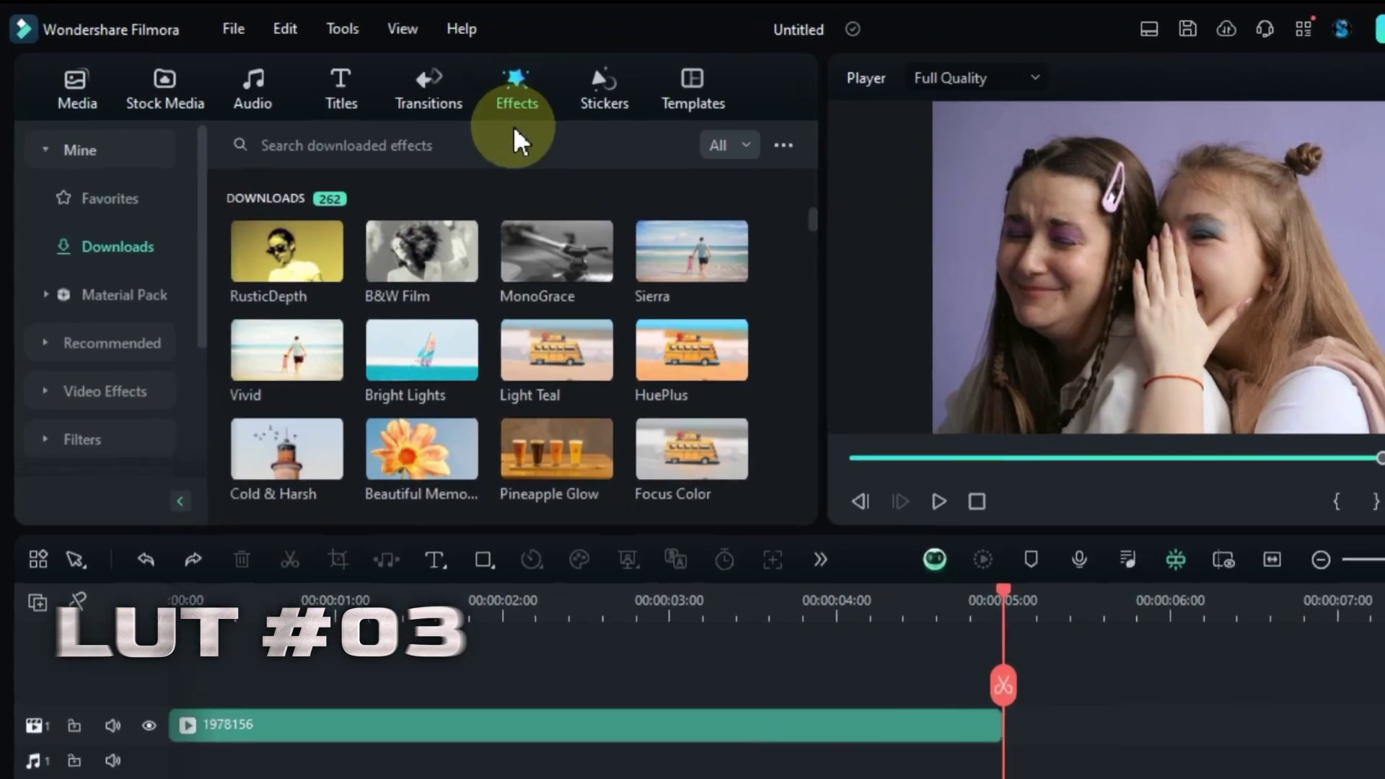
pyautogui.click(437, 130)
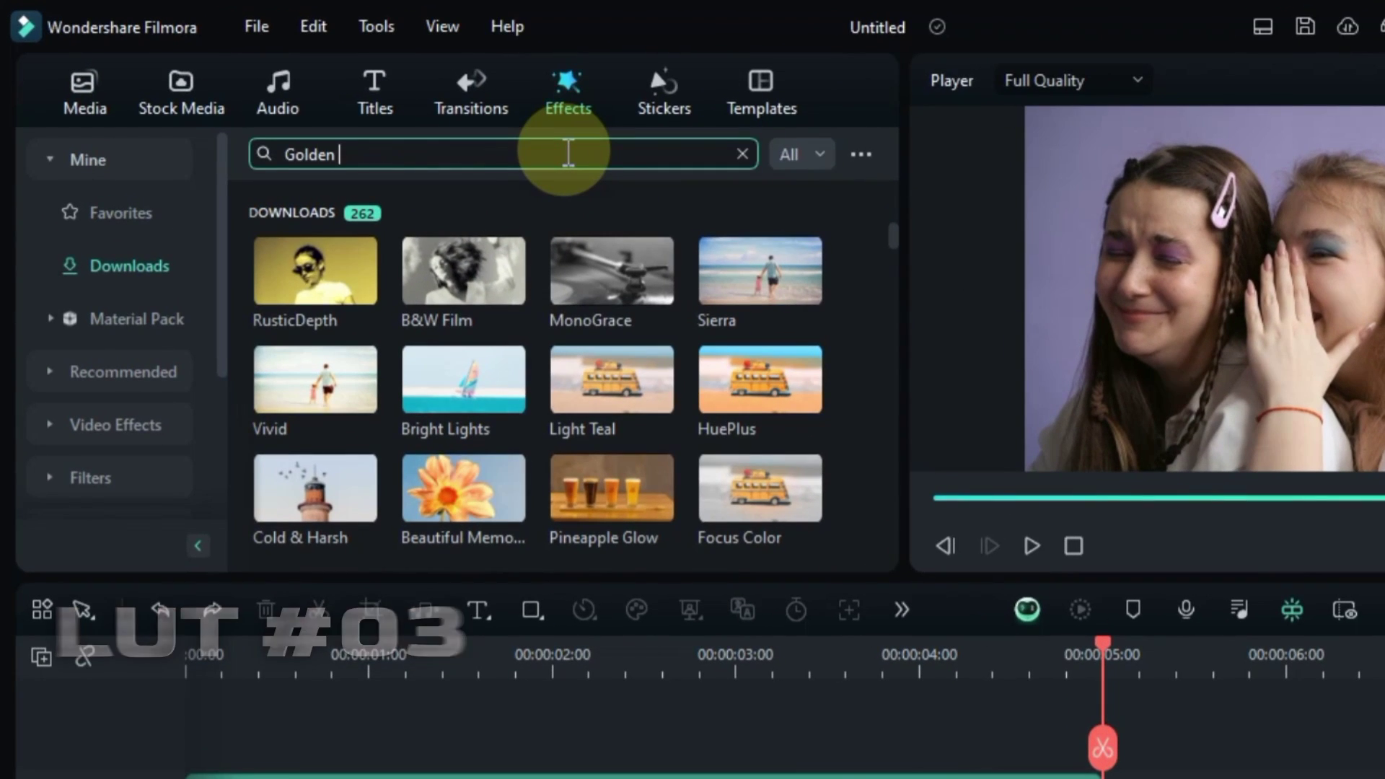
pyautogui.press('Return')
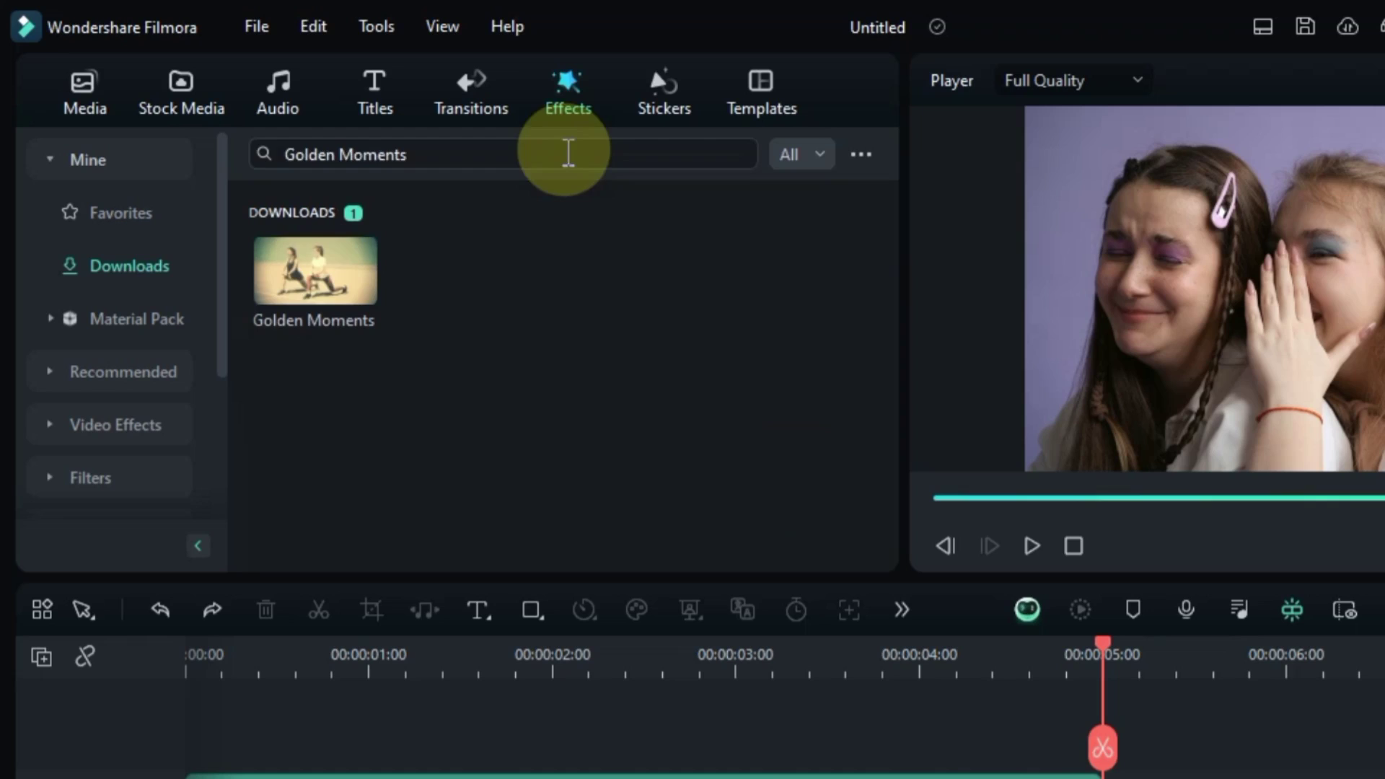
pyautogui.moveTo(310, 333); pyautogui.dragTo(258, 778)
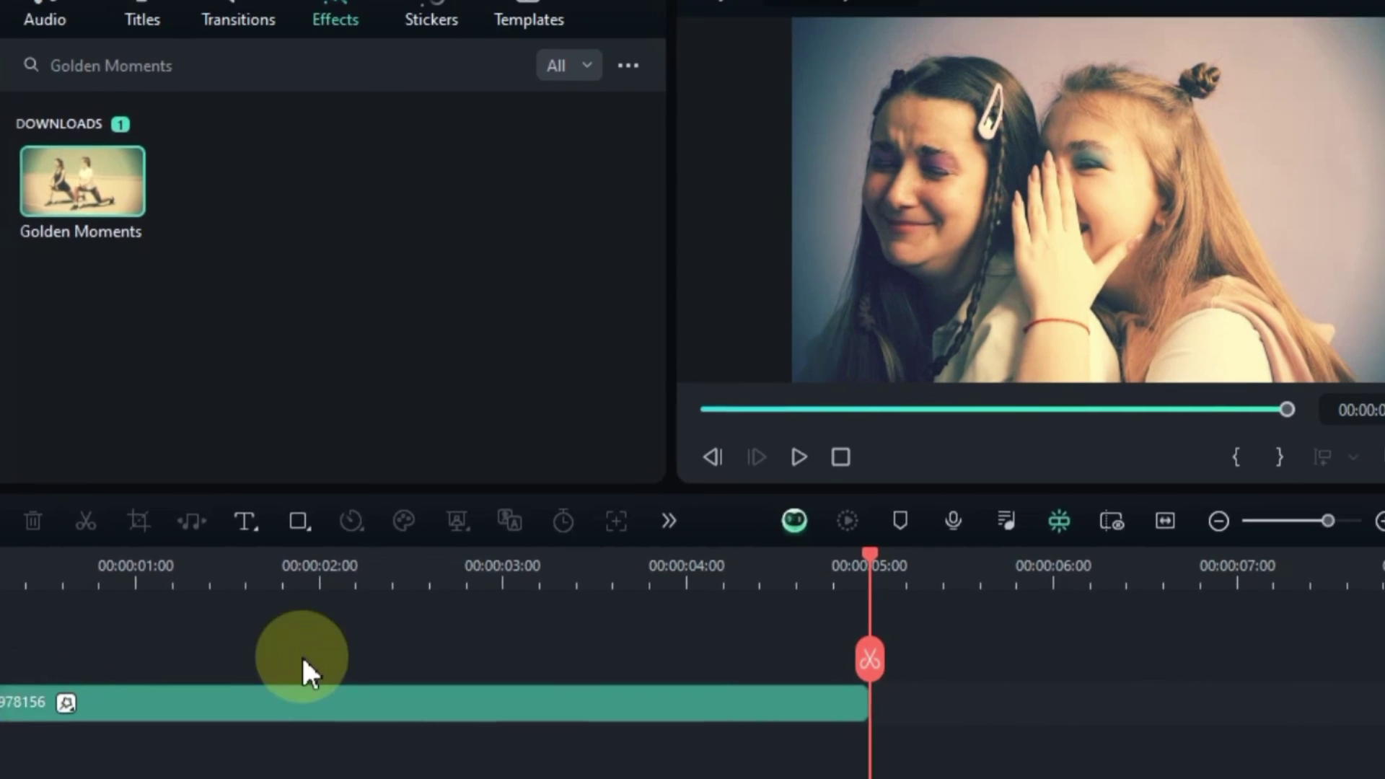
pyautogui.click(1097, 461)
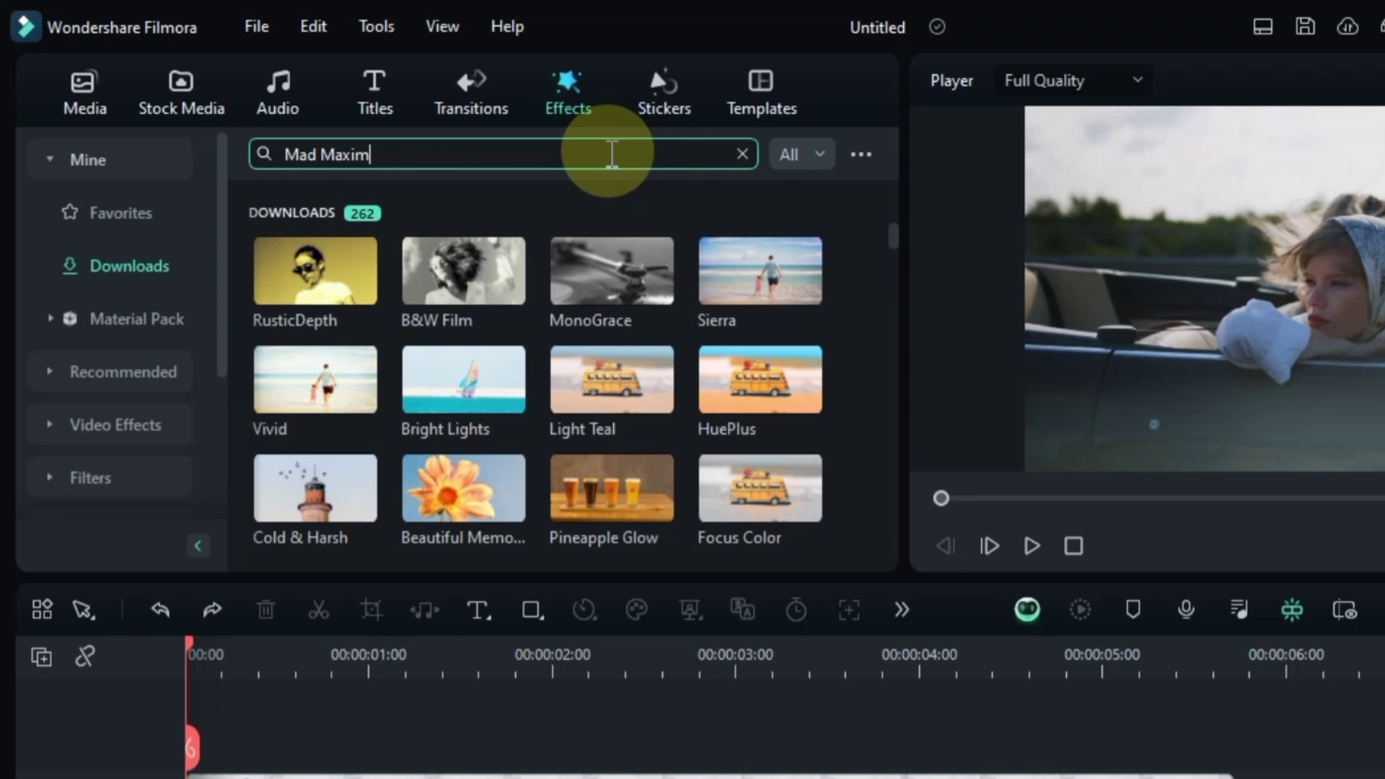
# Run the Mad Maxim search, drop the LUT onto the Video 1 car clip, and play it.
pyautogui.press('Return')
pyautogui.moveTo(289, 307); pyautogui.dragTo(261, 778)
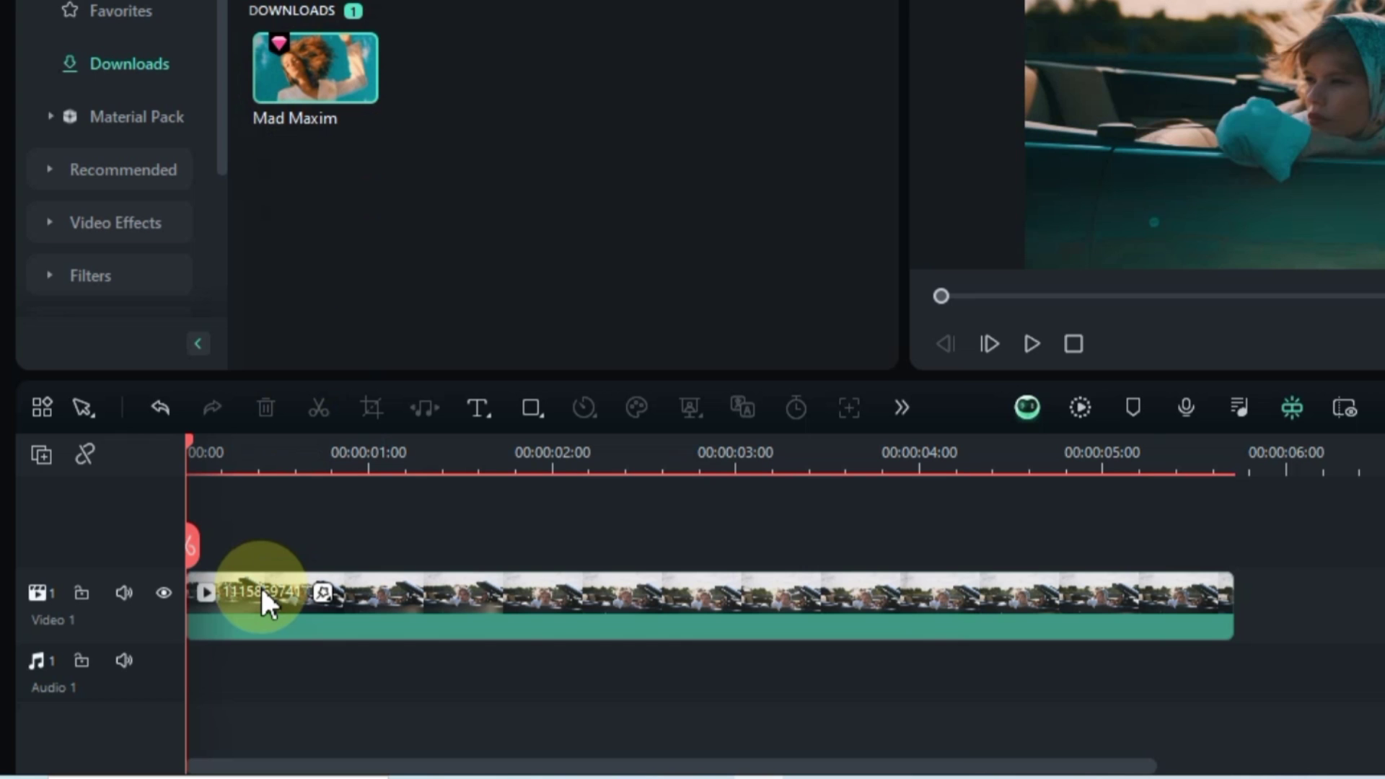
pyautogui.press('space')
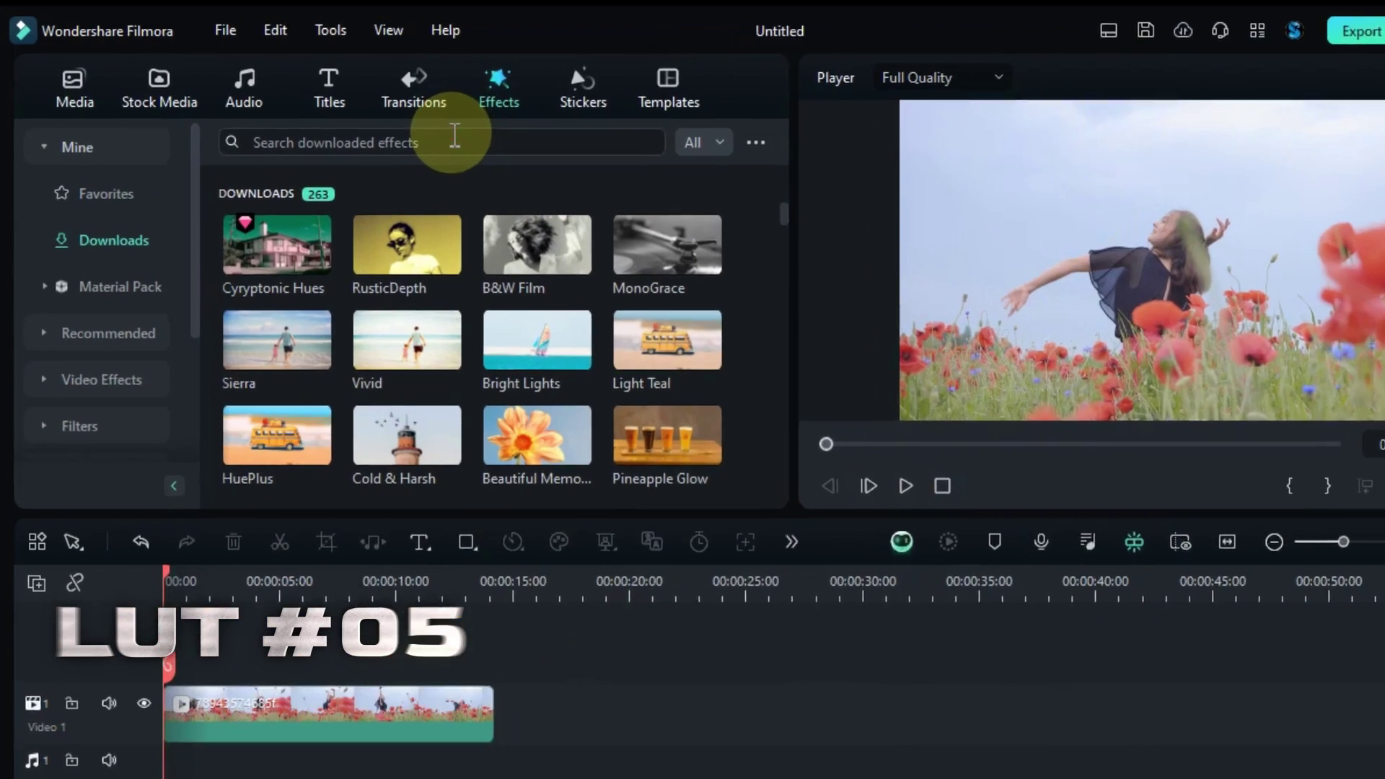
# Place Magical World above the poppy-field clip, stretch it to the clip's end, and play.
pyautogui.click(397, 127)
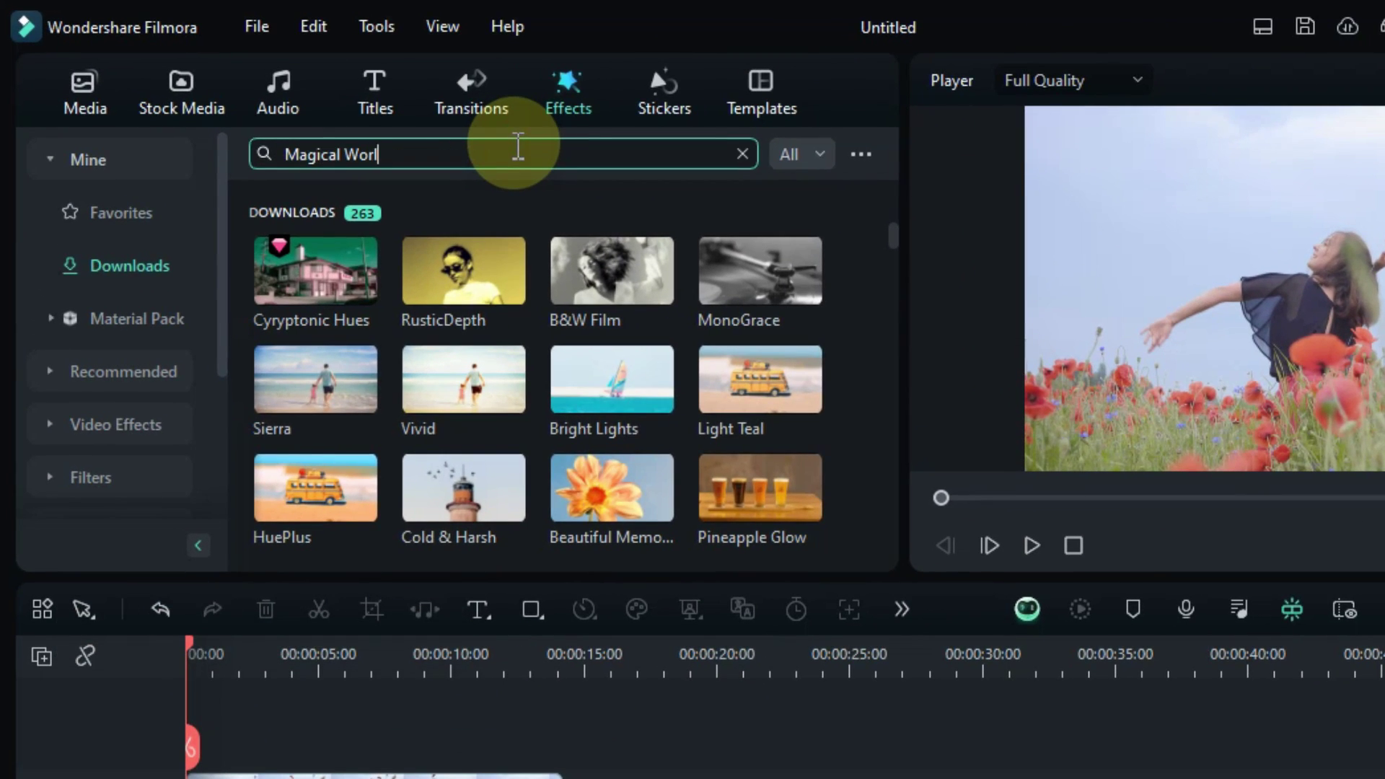
pyautogui.press('Return')
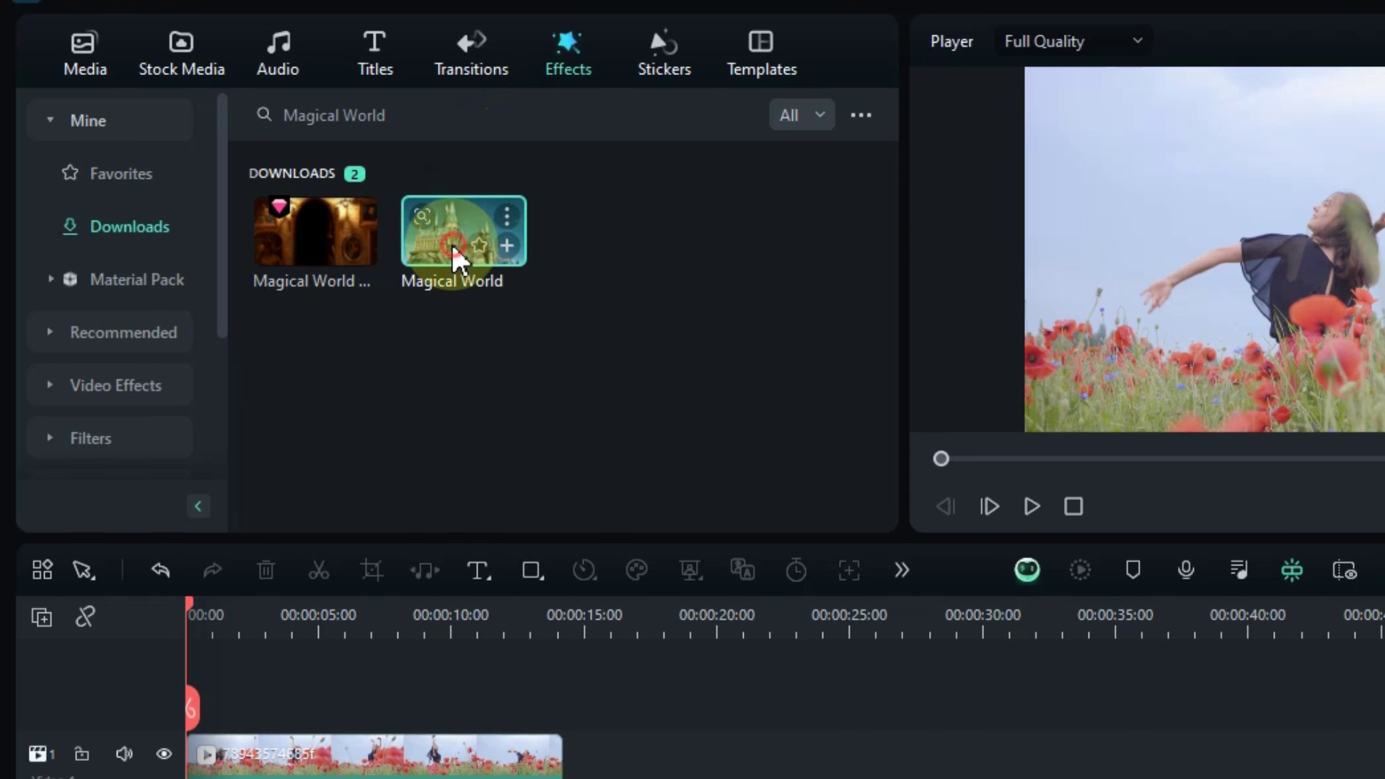
pyautogui.moveTo(455, 303); pyautogui.dragTo(216, 775)
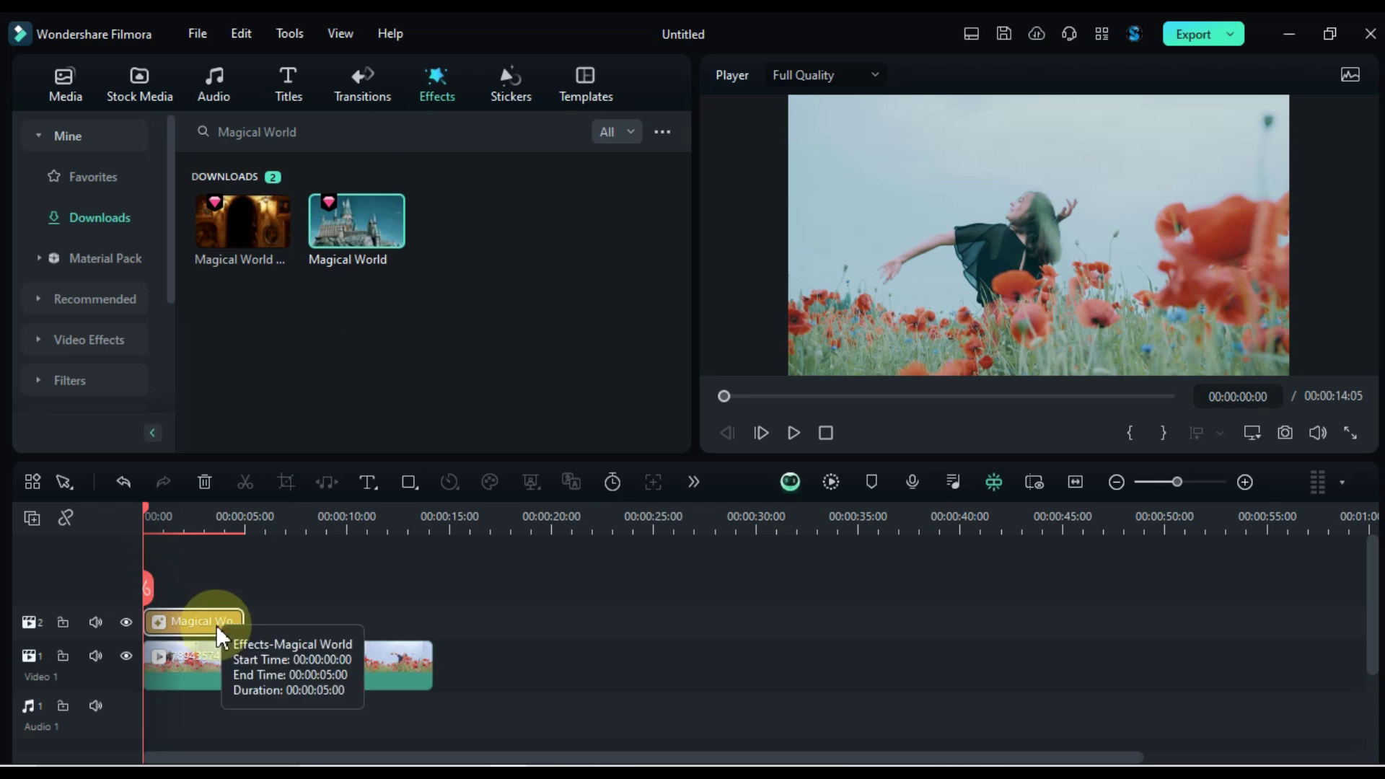
pyautogui.moveTo(418, 622); pyautogui.dragTo(425, 622)
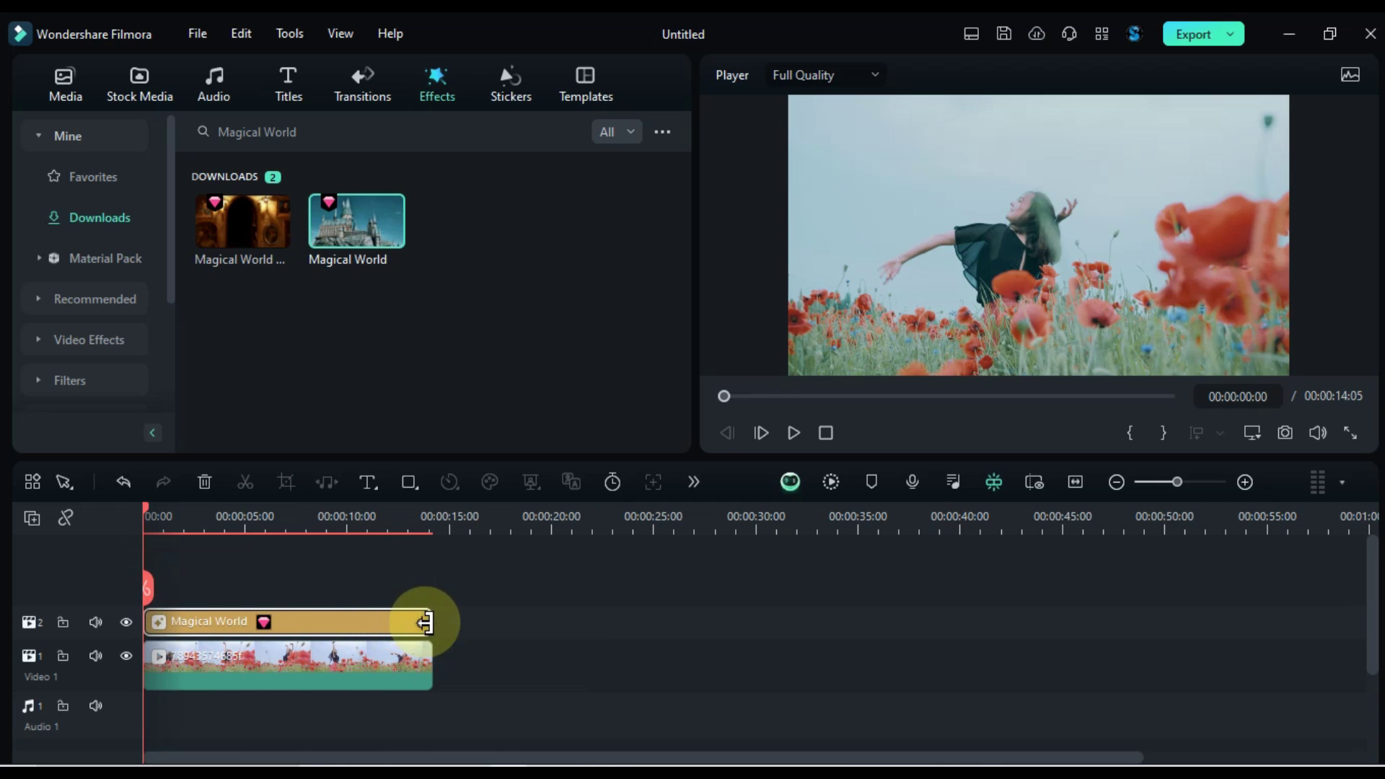
pyautogui.click(793, 433)
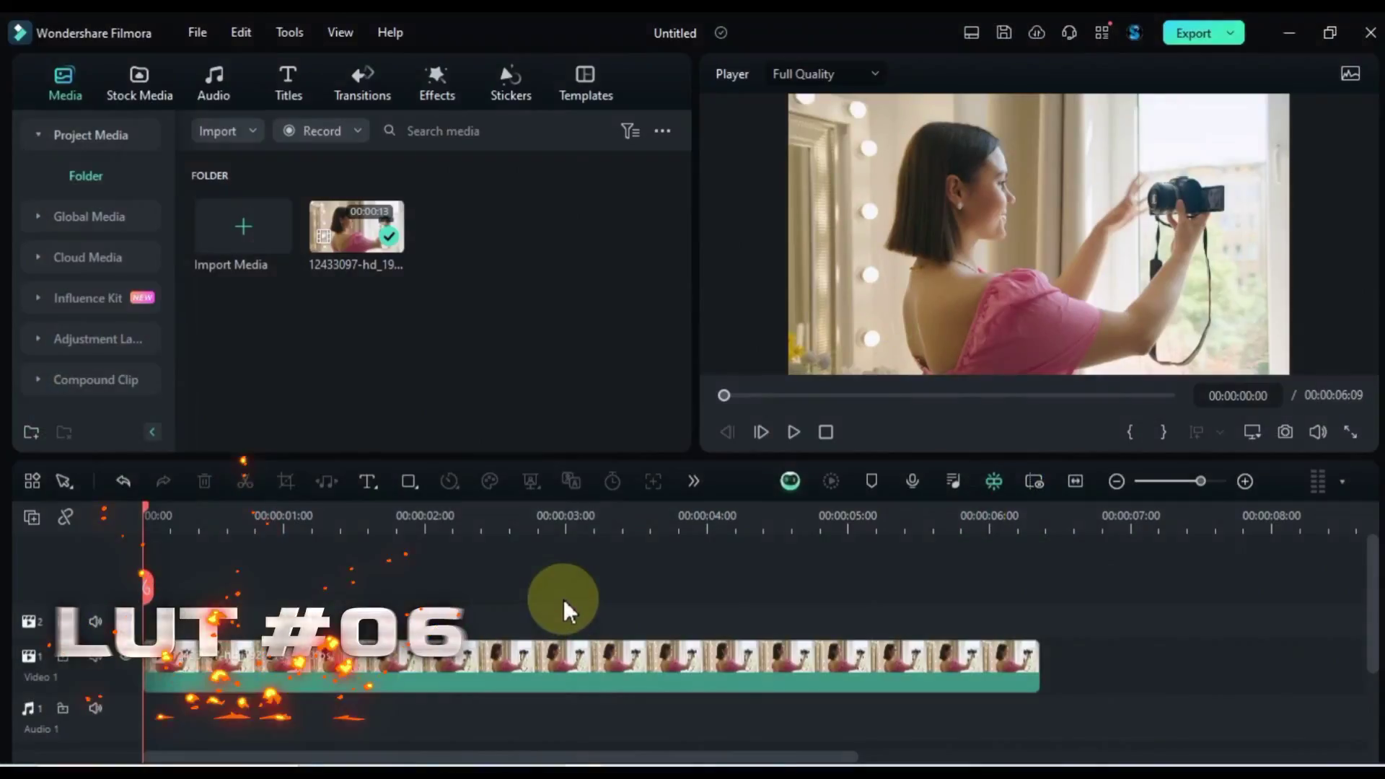
# Search Sunny Days, drop it on track 2 above the selfie clip, and extend it to the end.
pyautogui.click(433, 94)
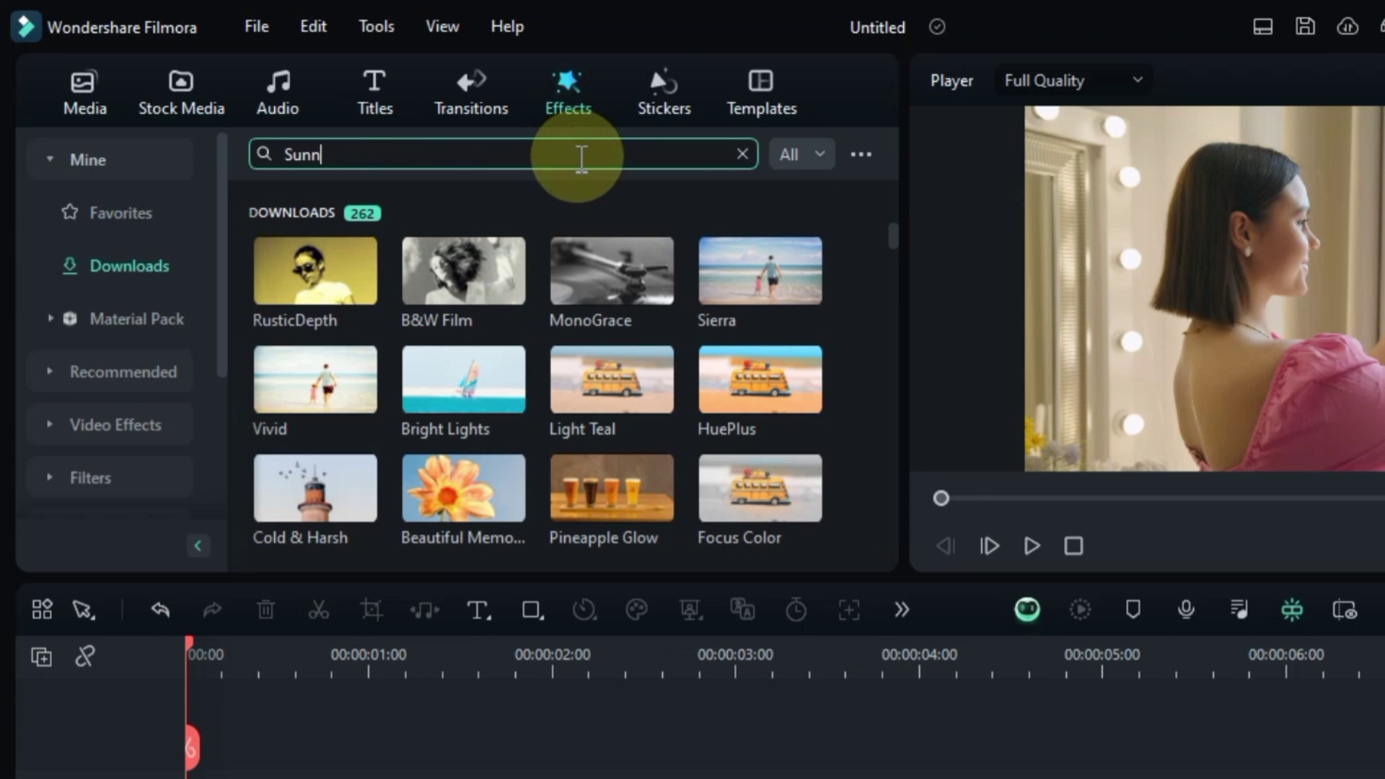
pyautogui.press('Return')
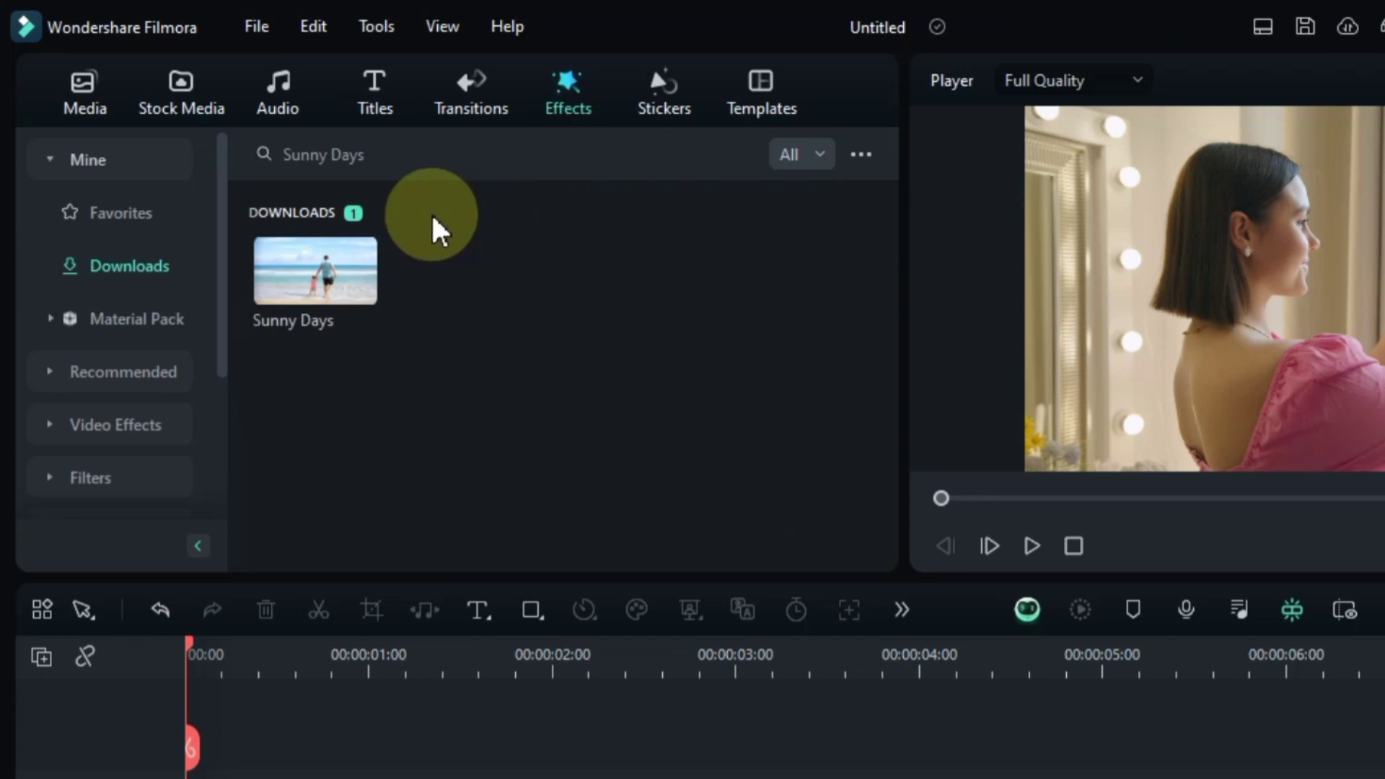
pyautogui.moveTo(332, 649); pyautogui.dragTo(163, 778)
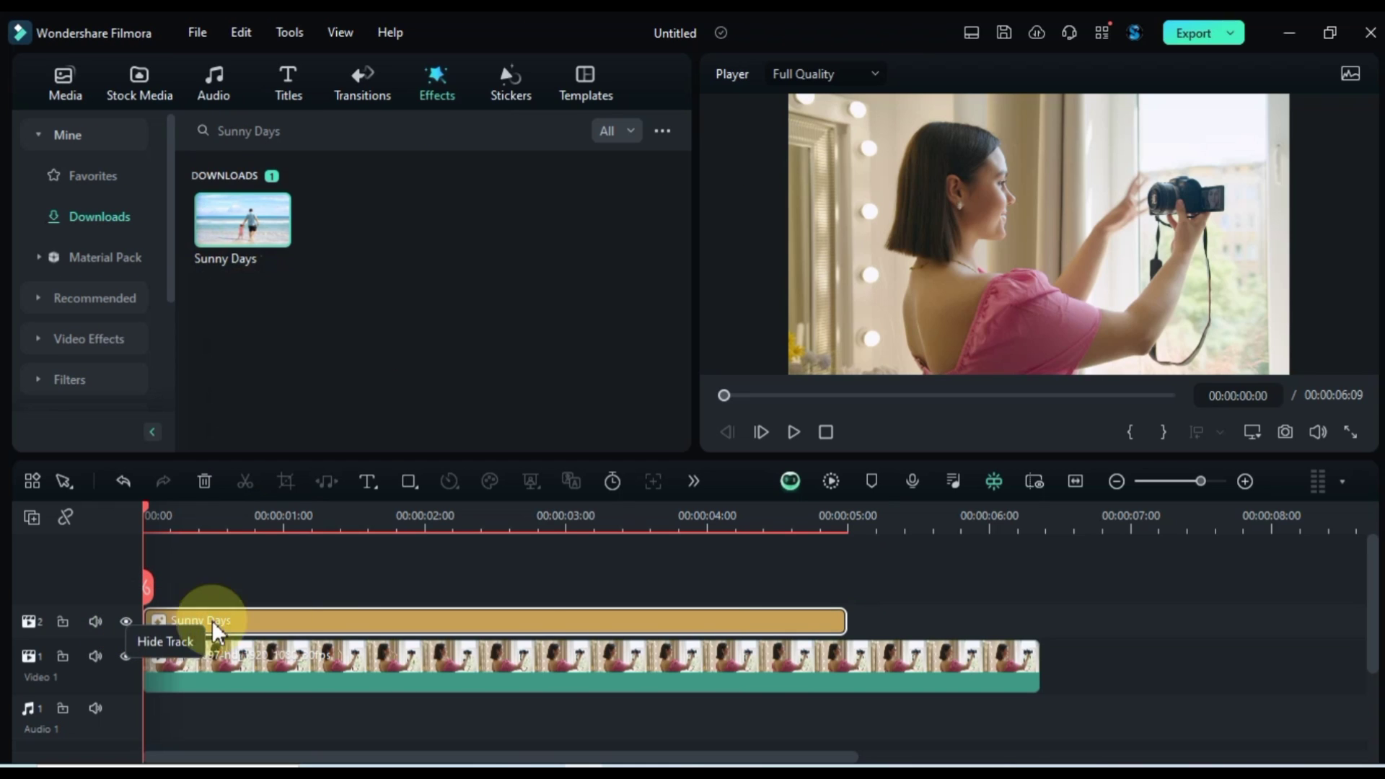
pyautogui.moveTo(216, 633); pyautogui.dragTo(218, 634)
pyautogui.moveTo(844, 629); pyautogui.dragTo(1039, 628)
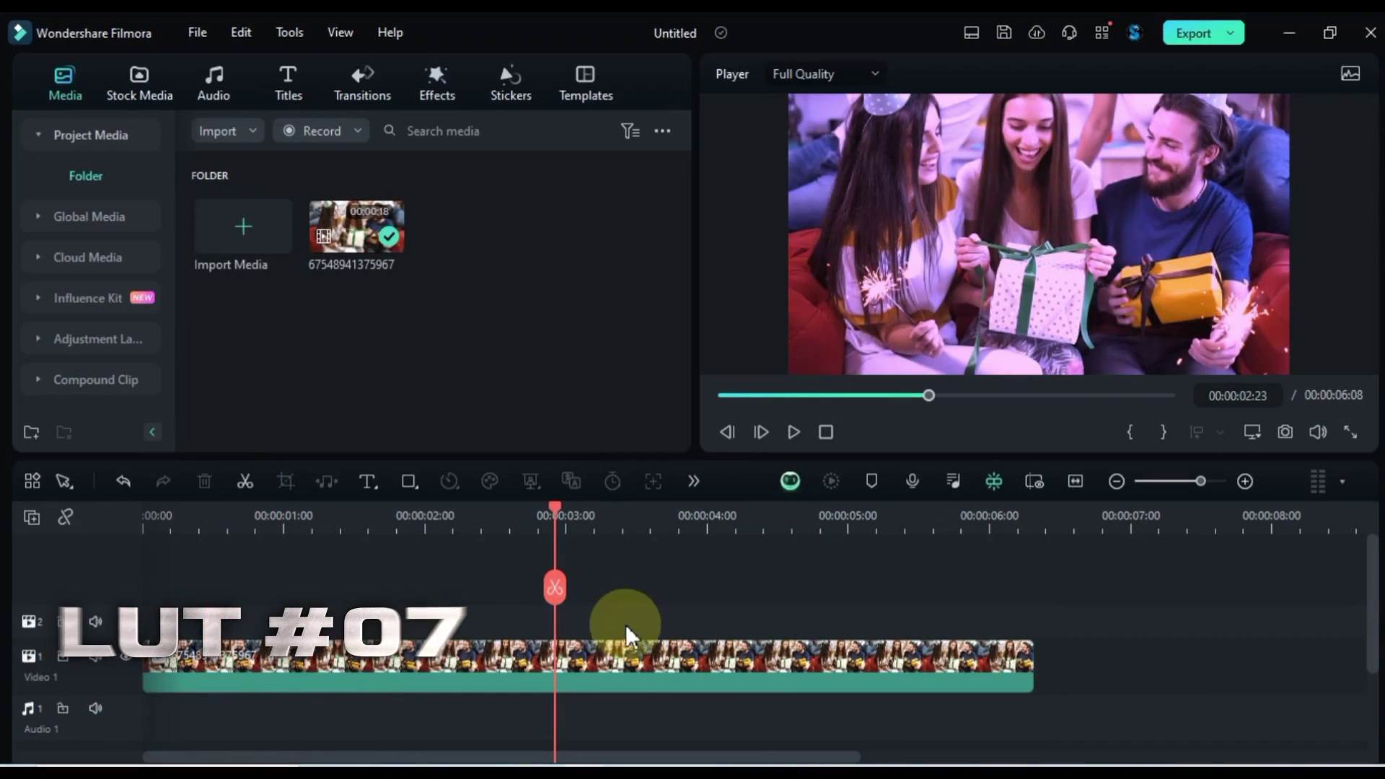
# Put Birthday Vlog Lut 04 on track 2, extend it to the party clip's end, and play.
pyautogui.click(439, 93)
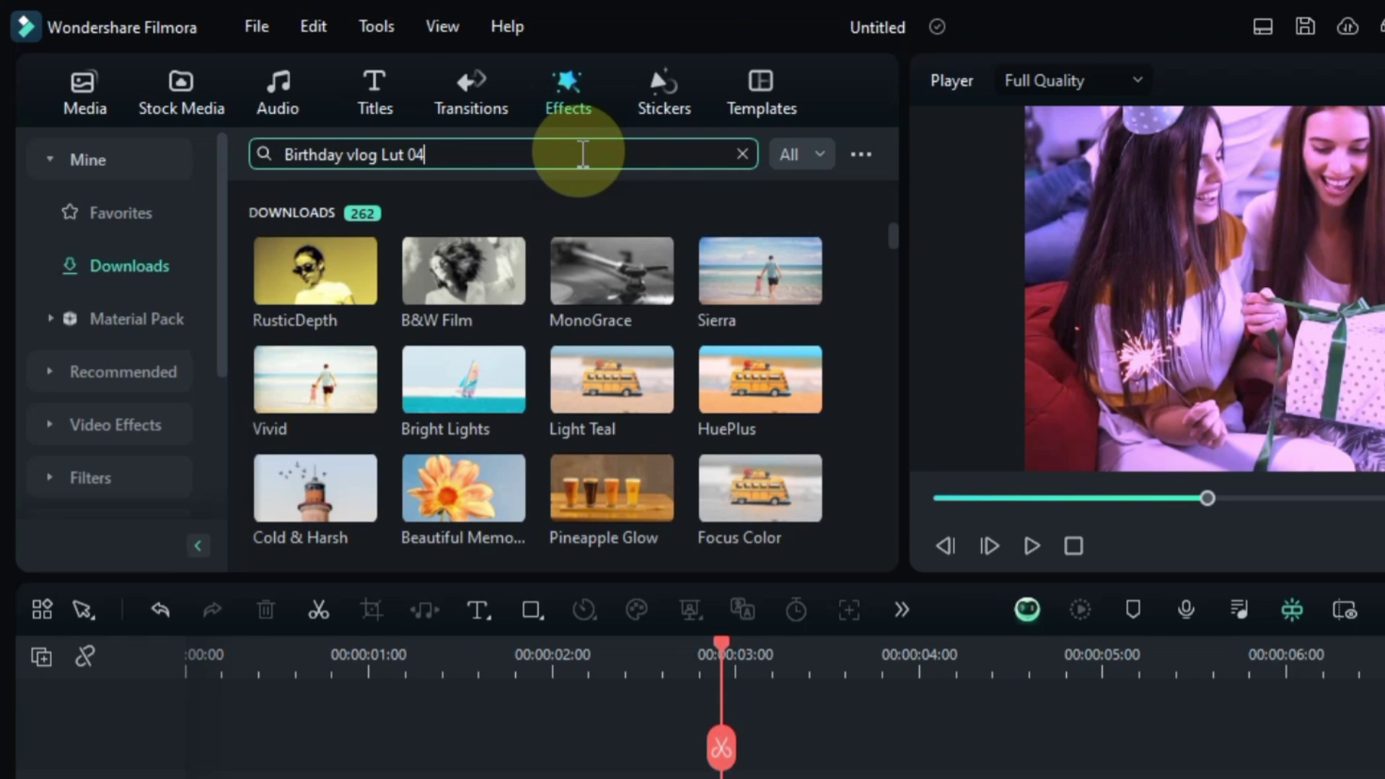
pyautogui.press('Return')
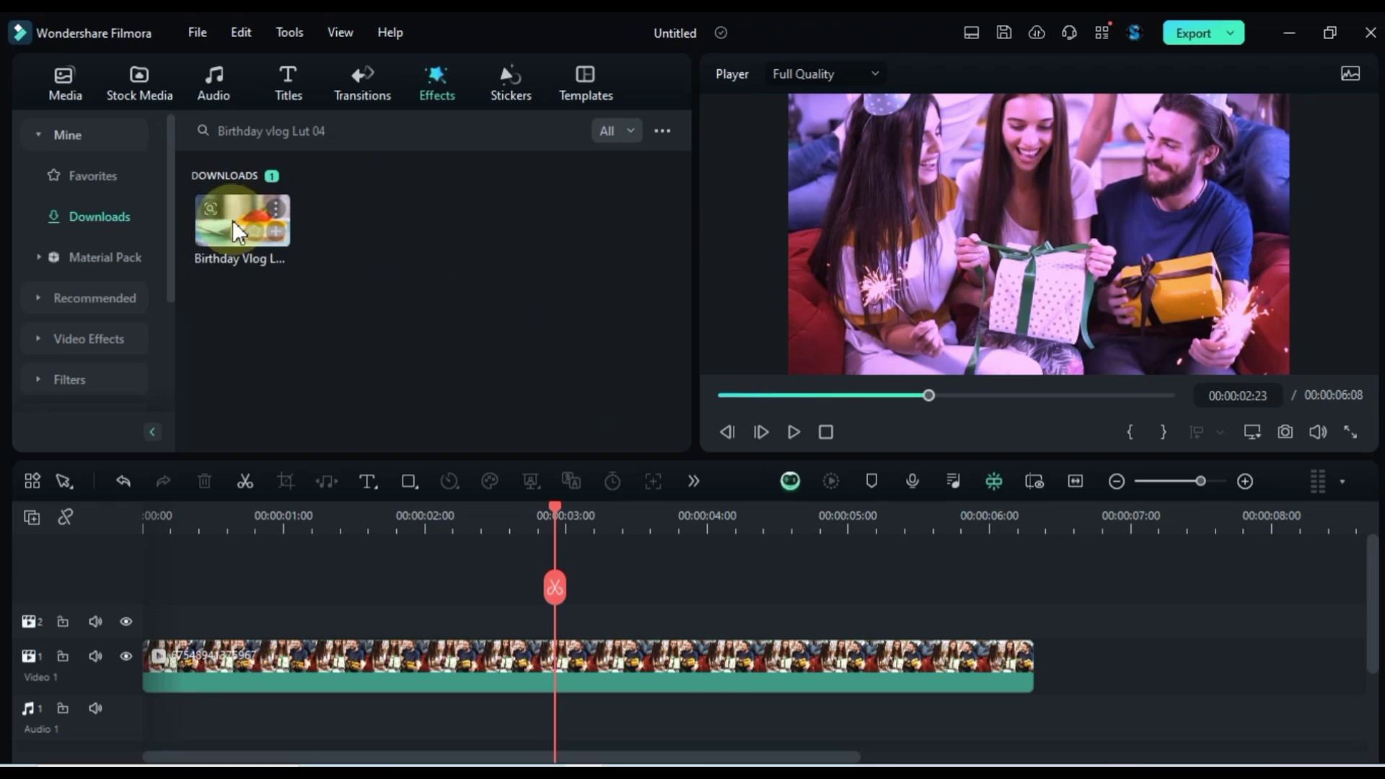
pyautogui.moveTo(260, 381); pyautogui.dragTo(153, 635)
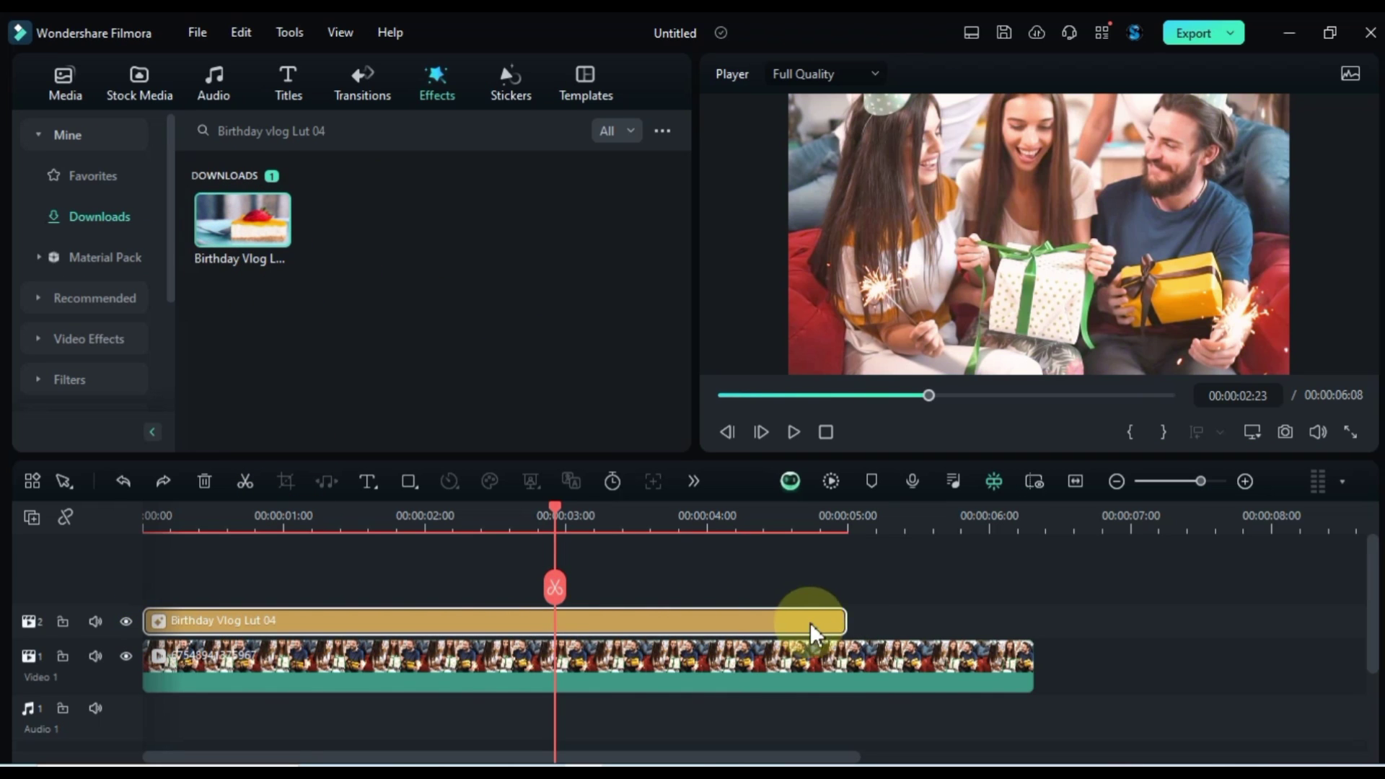
pyautogui.moveTo(907, 617); pyautogui.dragTo(1033, 618)
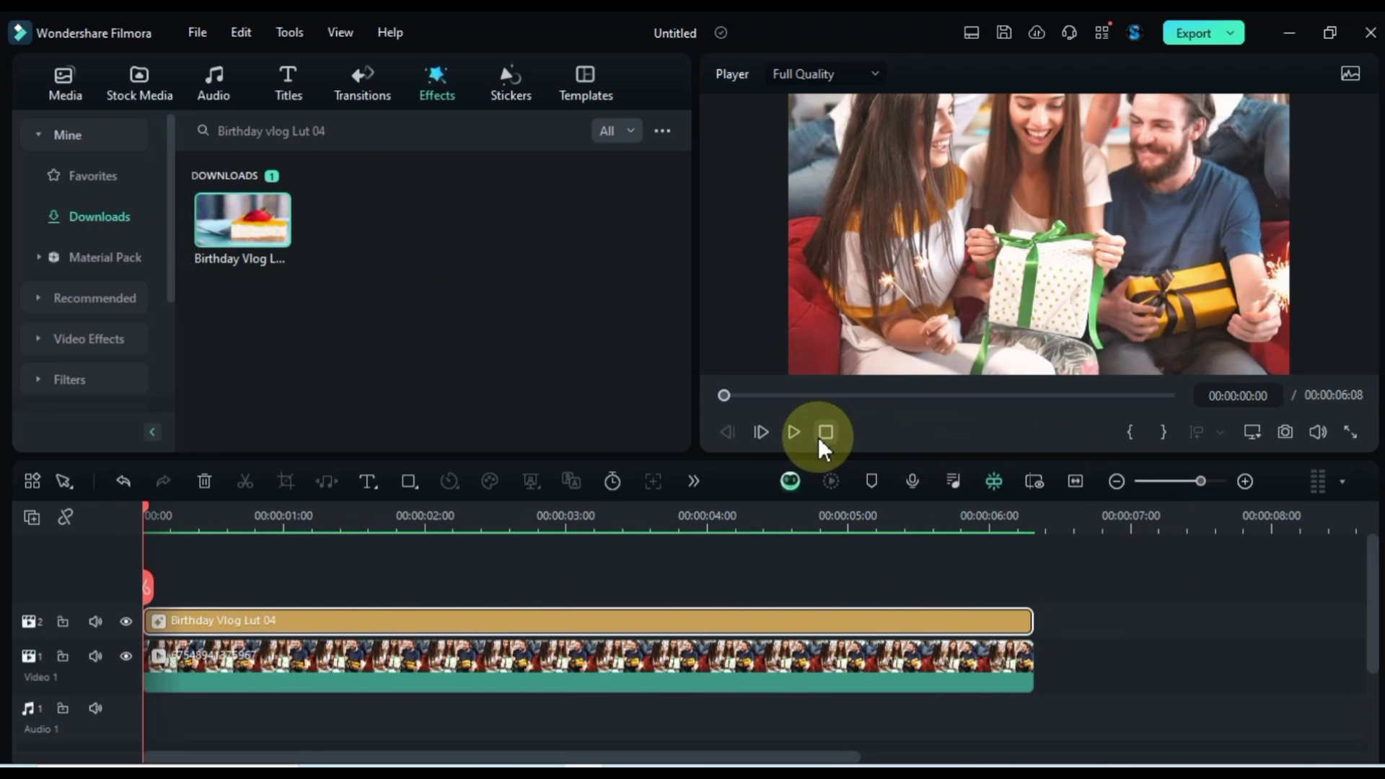
pyautogui.click(794, 432)
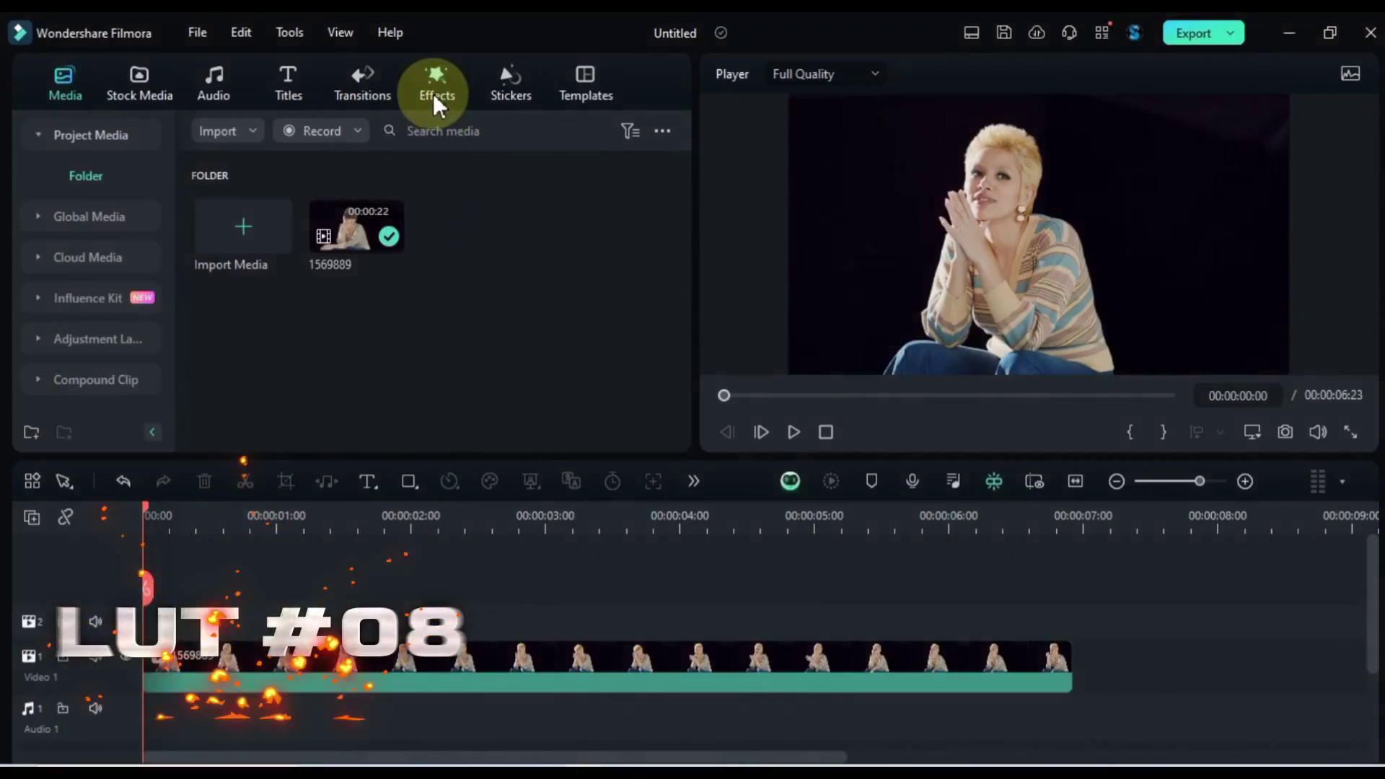
pyautogui.click(433, 93)
pyautogui.click(441, 132)
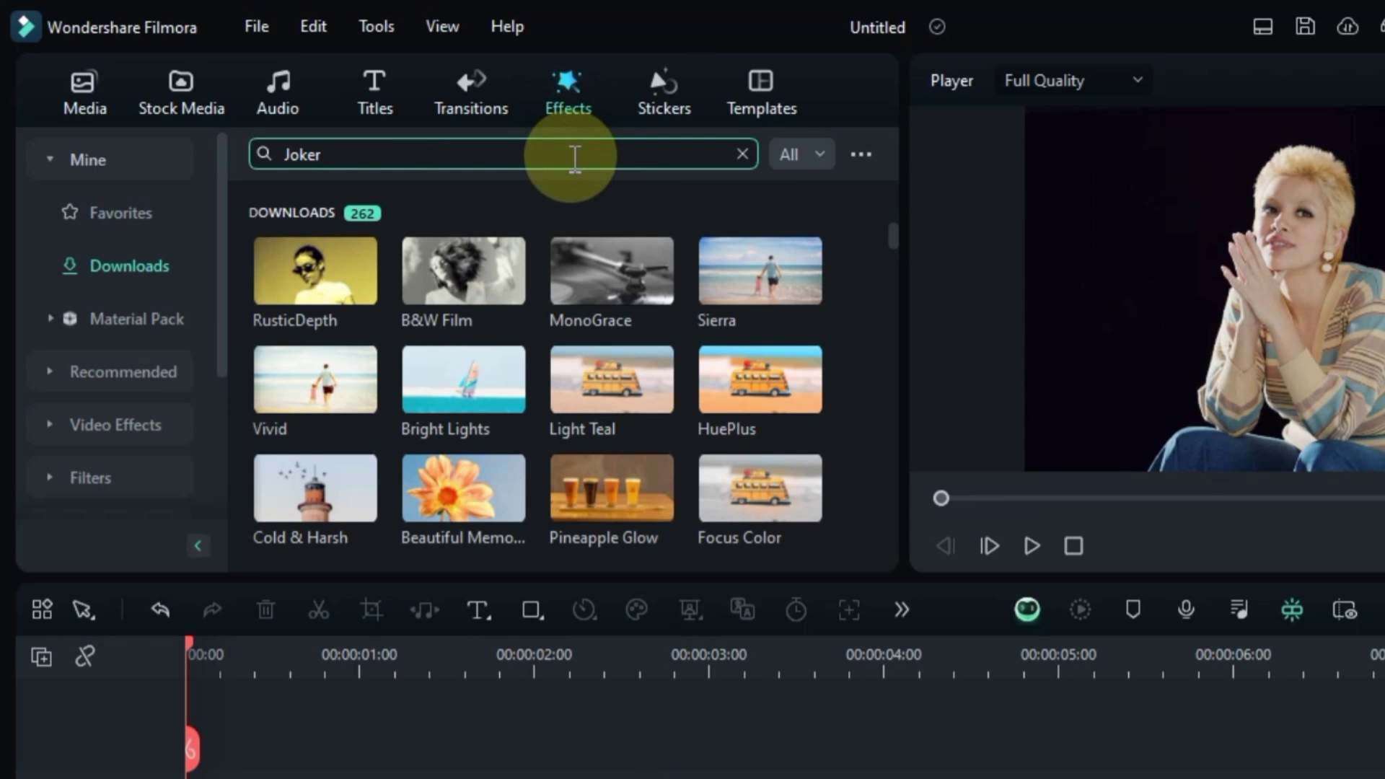
# Drop the Joker LUT on track 2, stretch it to the blonde woman clip's end, and play.
pyautogui.press('Return')
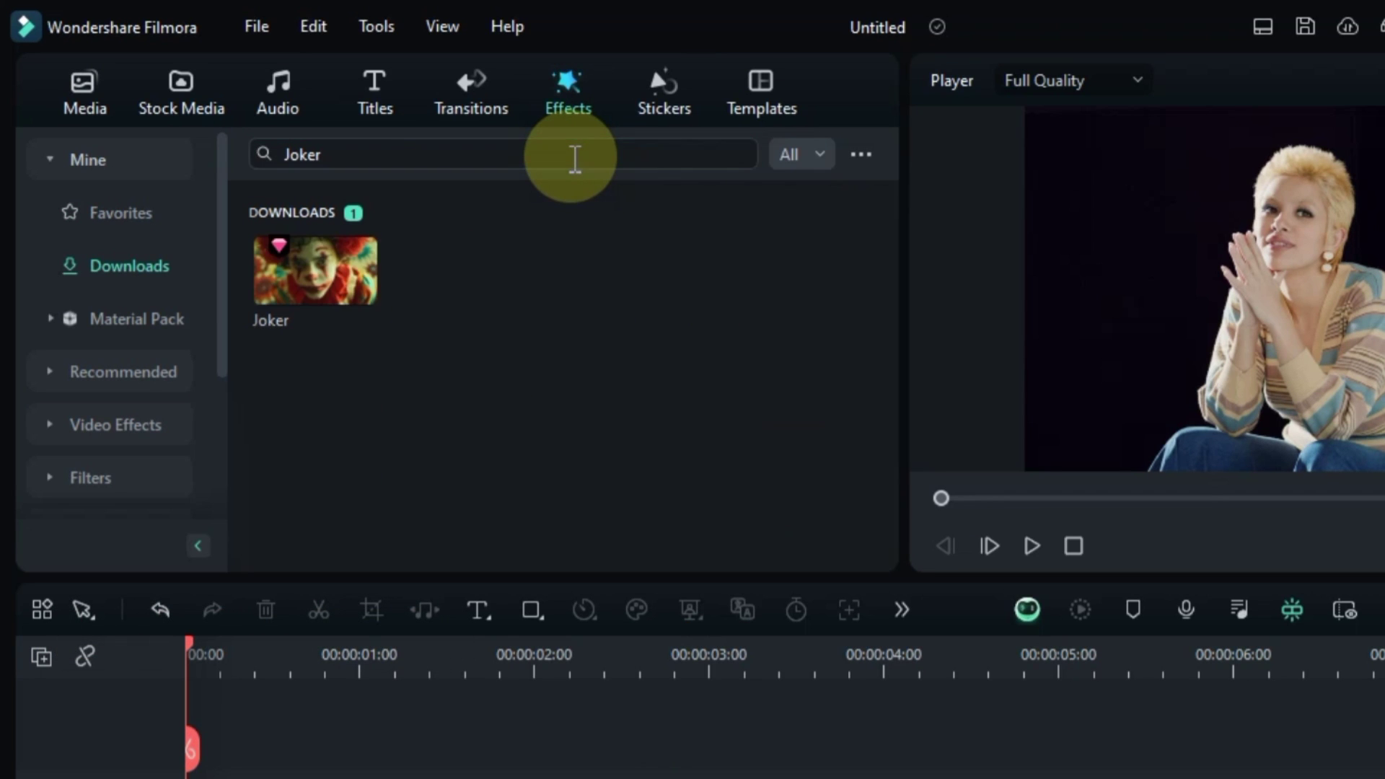
pyautogui.moveTo(382, 296); pyautogui.dragTo(252, 778)
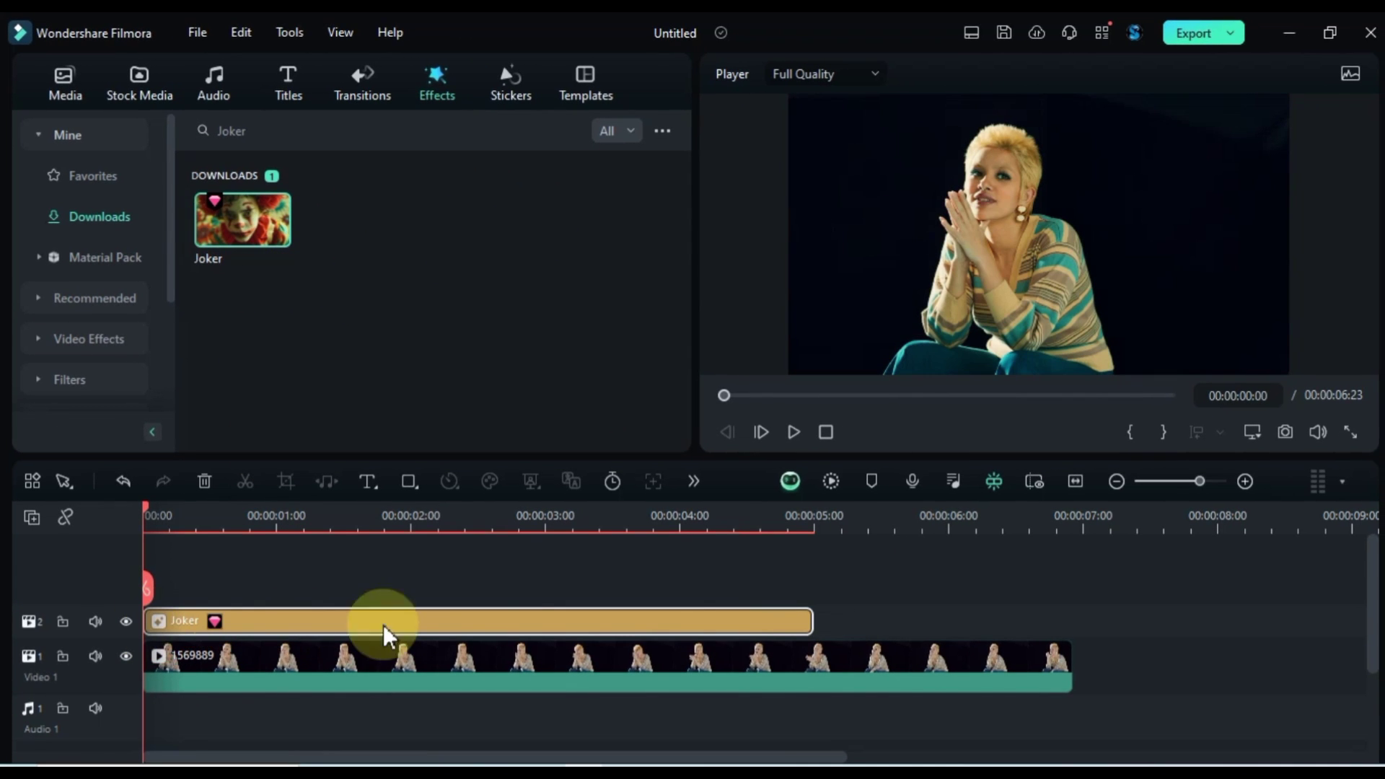
pyautogui.moveTo(814, 622); pyautogui.dragTo(1067, 618)
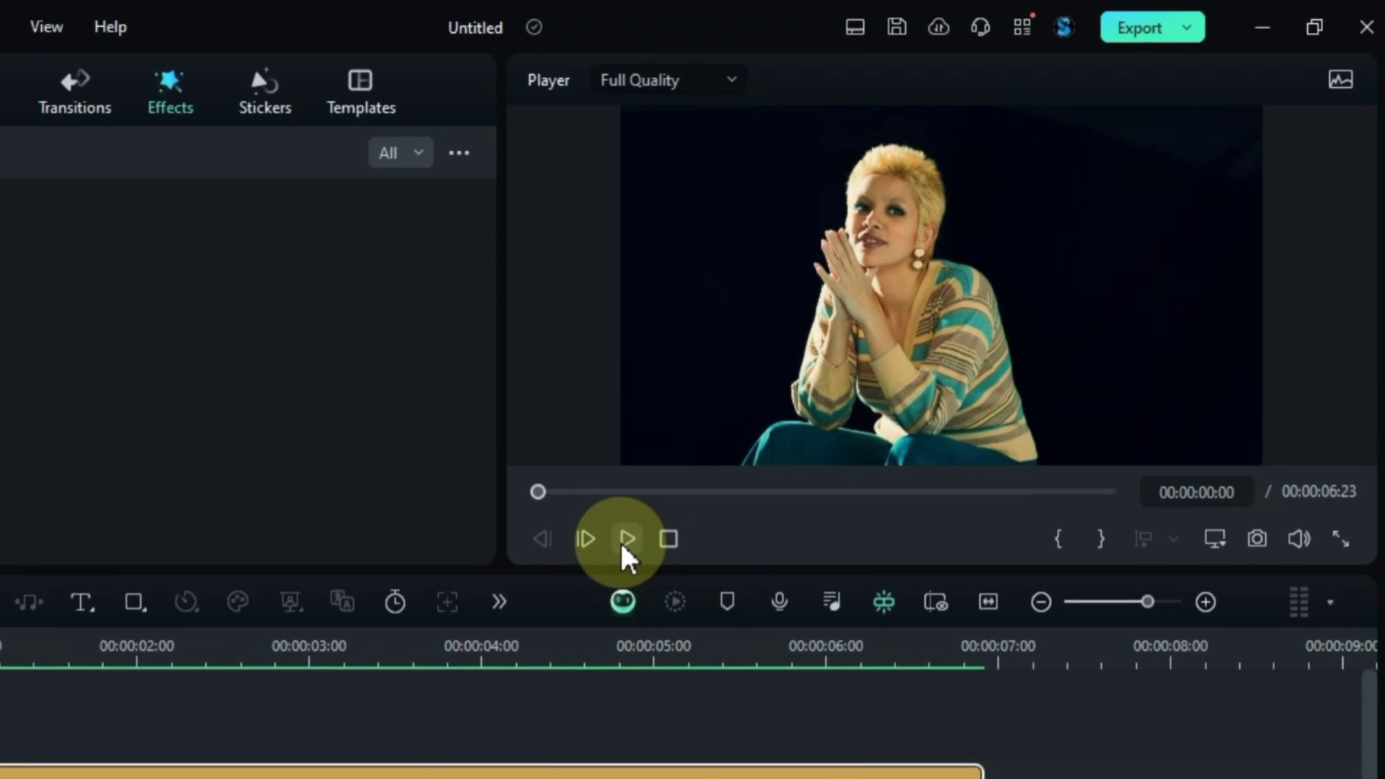
pyautogui.click(794, 431)
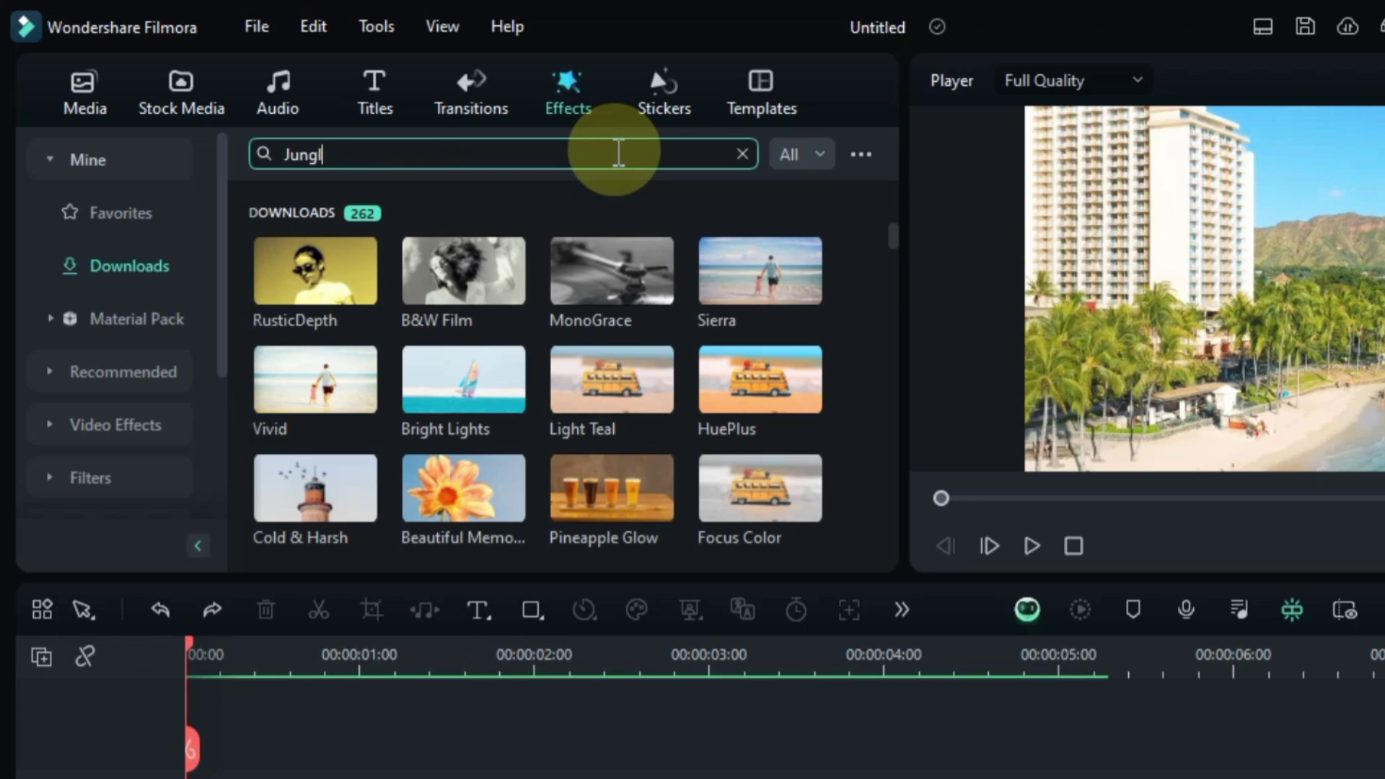
# Place Jungle Pulse on track 2 above the resort clip, extend it to the end, and play.
pyautogui.press('Return')
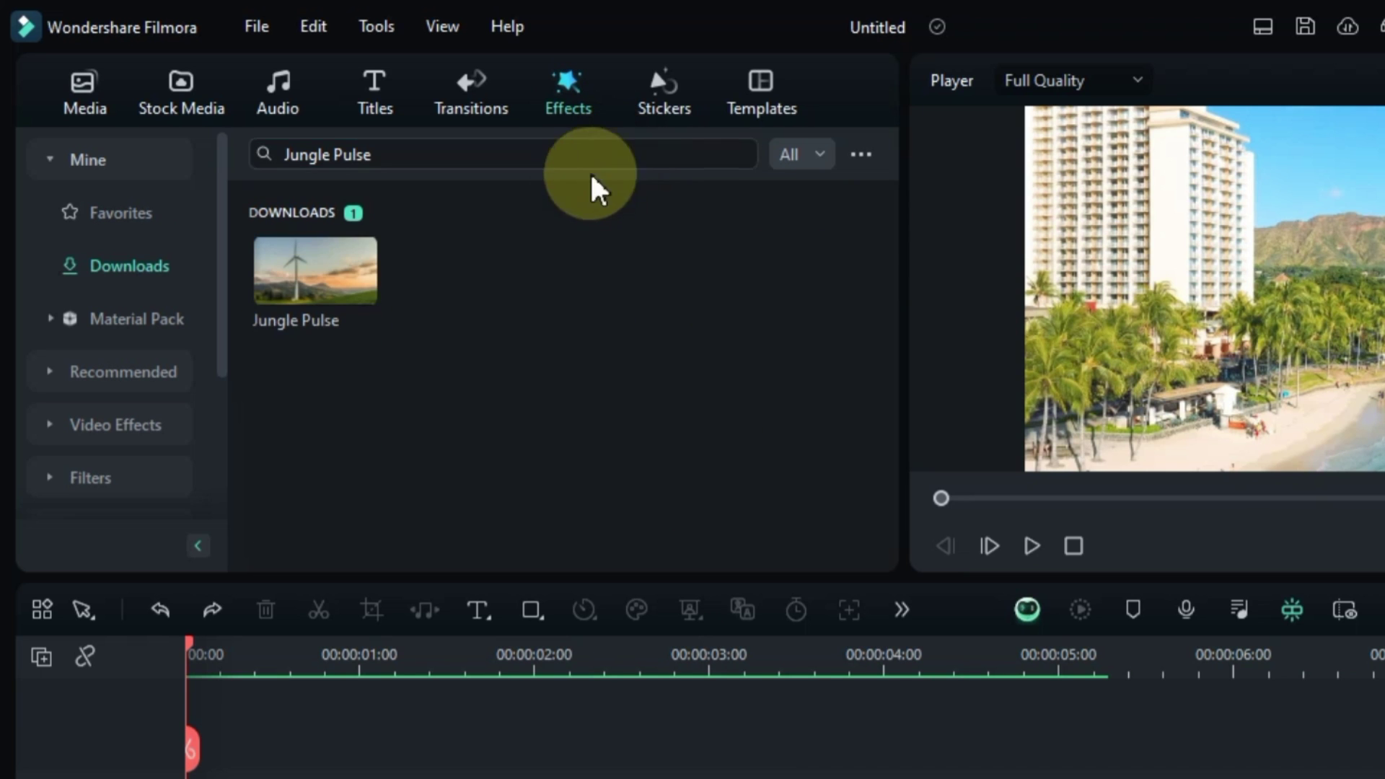
pyautogui.moveTo(309, 292); pyautogui.dragTo(126, 624)
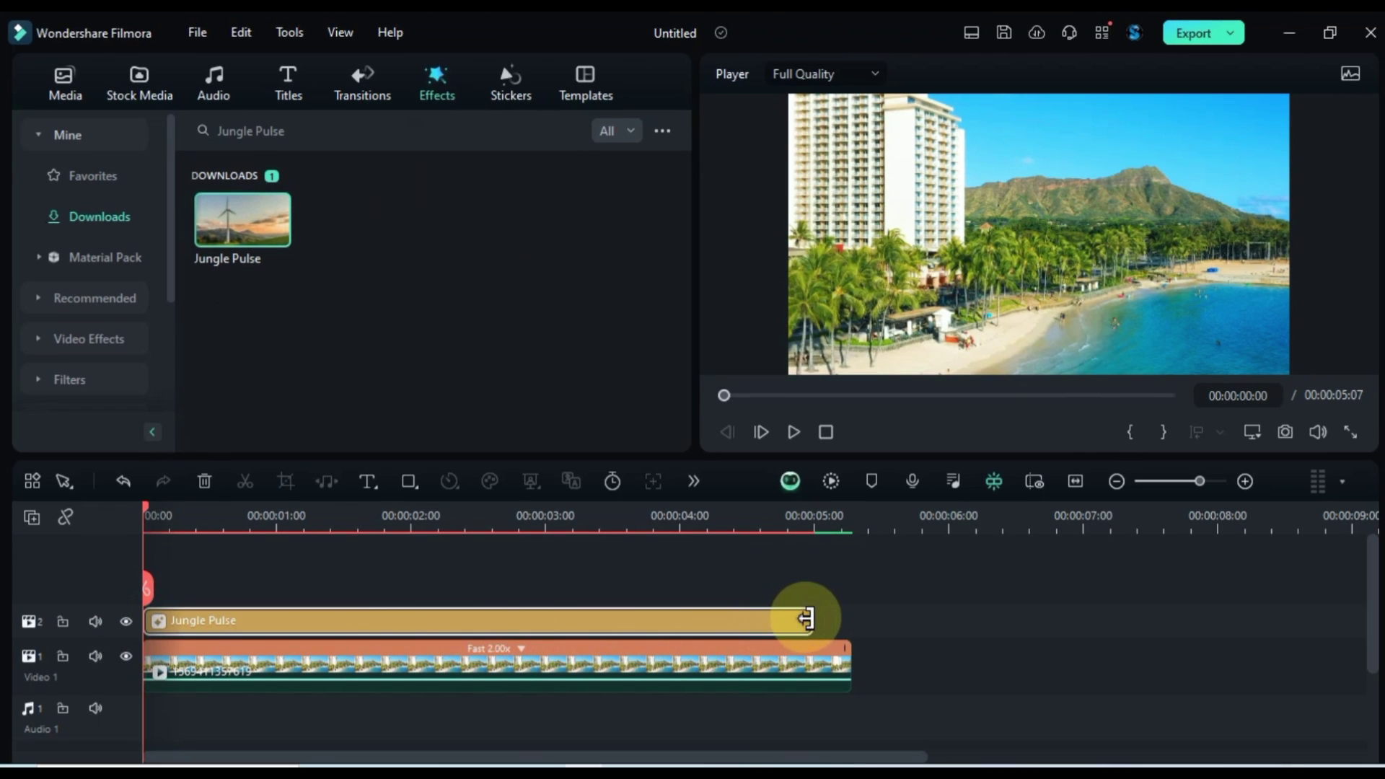
pyautogui.moveTo(807, 618); pyautogui.dragTo(845, 621)
pyautogui.click(793, 433)
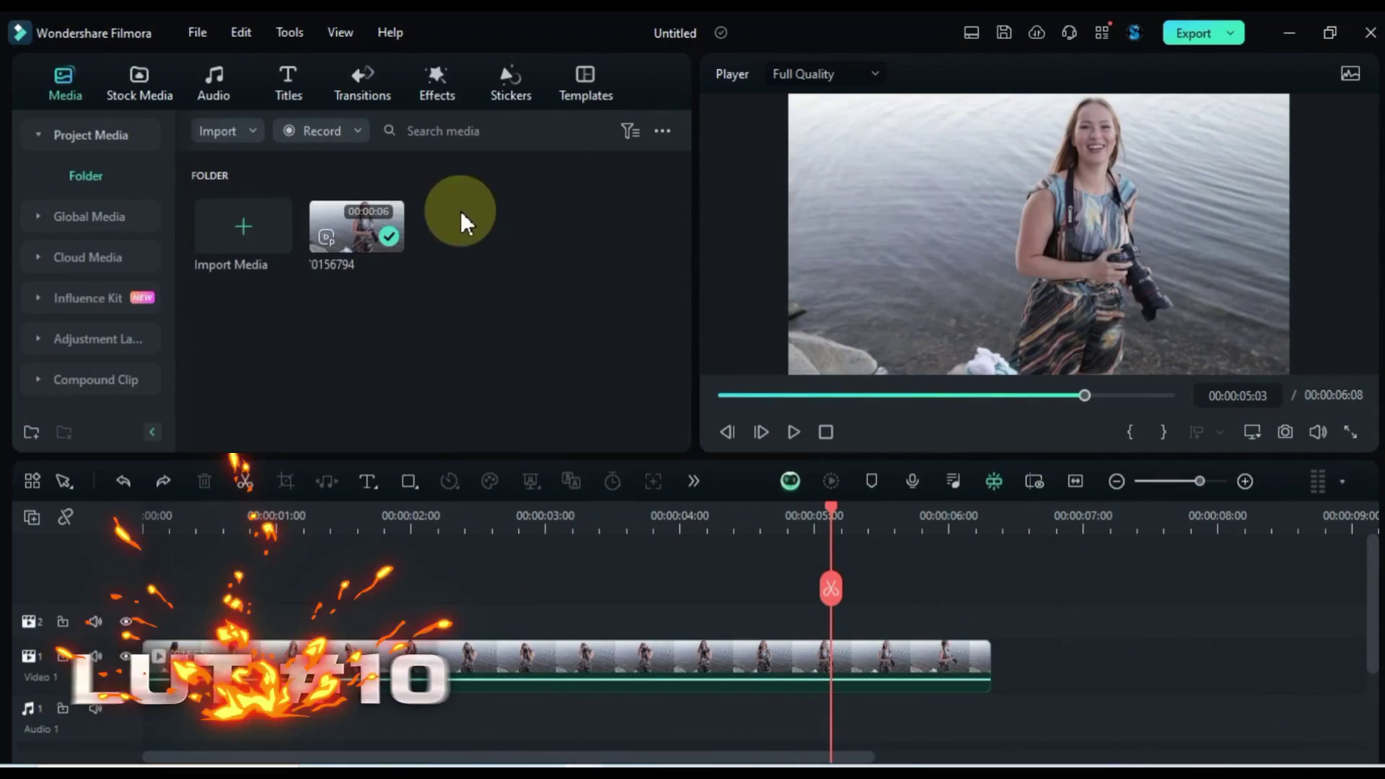
# Search 'Luma Sharp', drop it onto the Video 1 lakeside clip, and play from the start.
pyautogui.click(438, 96)
pyautogui.click(438, 130)
pyautogui.write('Luma Sharp')
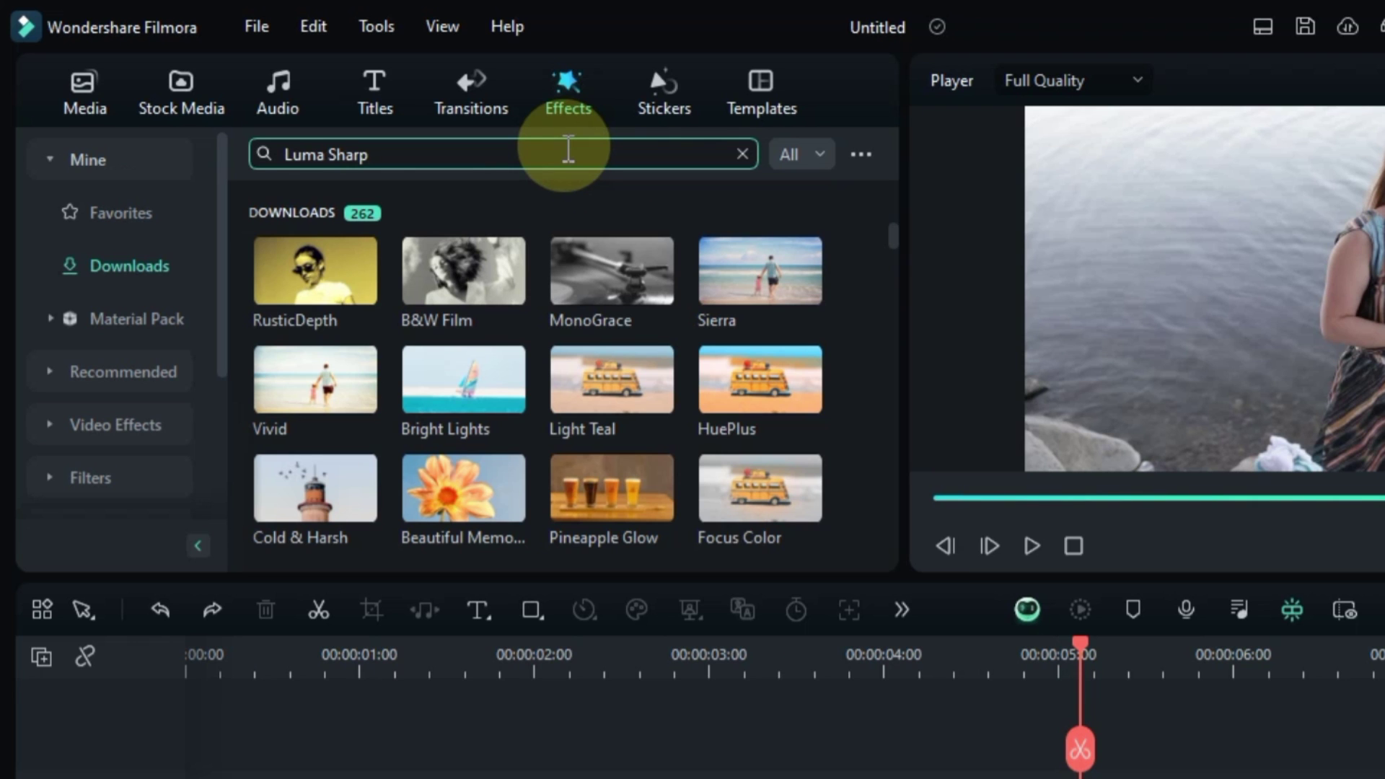
pyautogui.press('Return')
pyautogui.moveTo(358, 569); pyautogui.dragTo(238, 668)
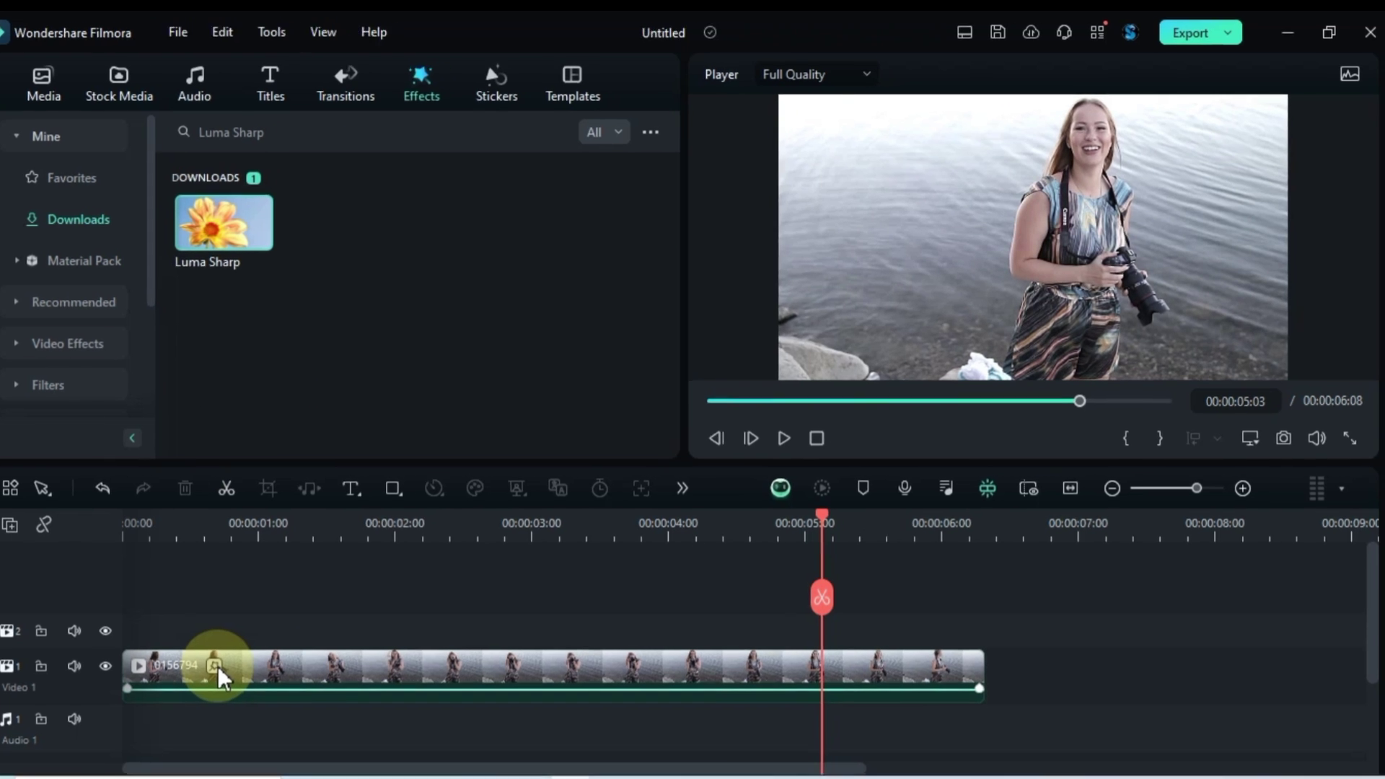
pyautogui.press('Home')
pyautogui.press('space')
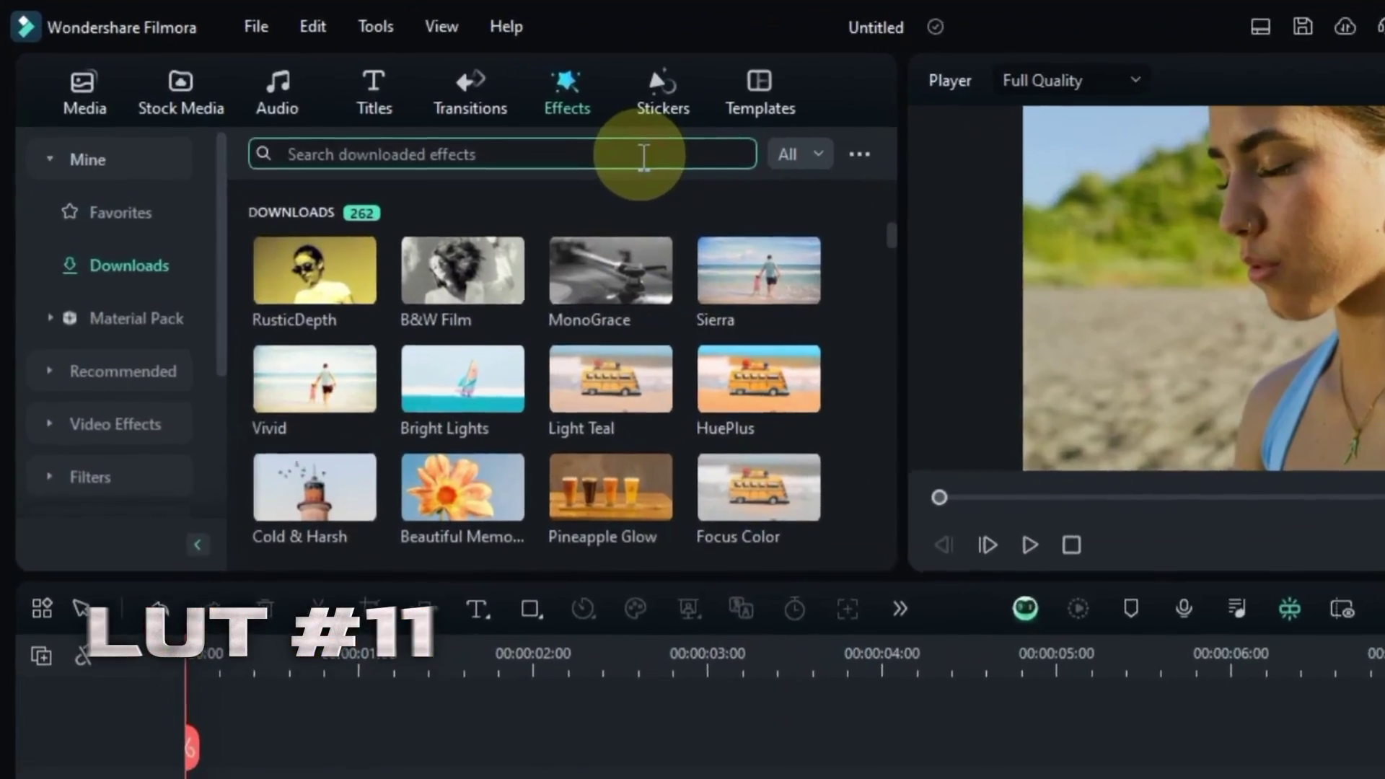
# Search for Monster Futurism, place it on track 2 above the beach portrait clip, and play it.
pyautogui.click(496, 133)
pyautogui.write('Monster Futurism')
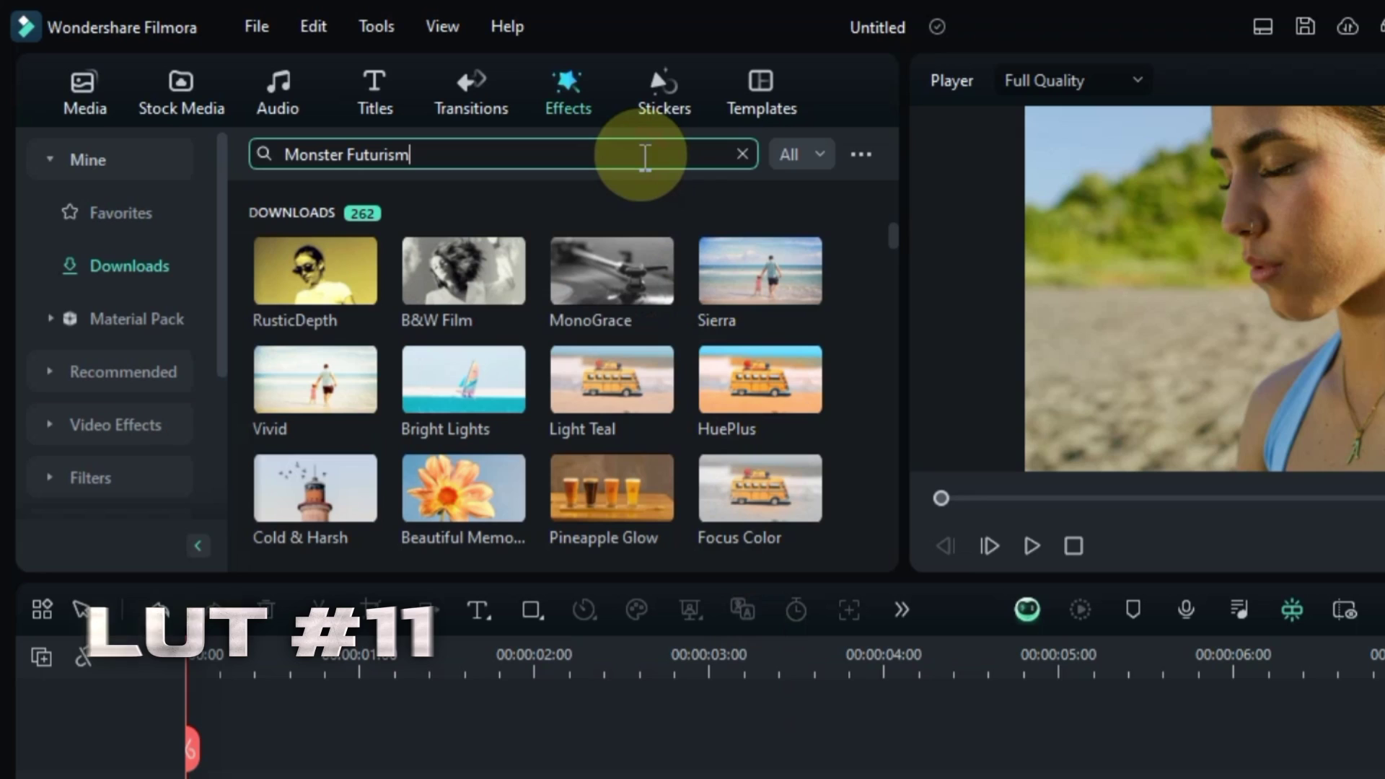
pyautogui.press('Return')
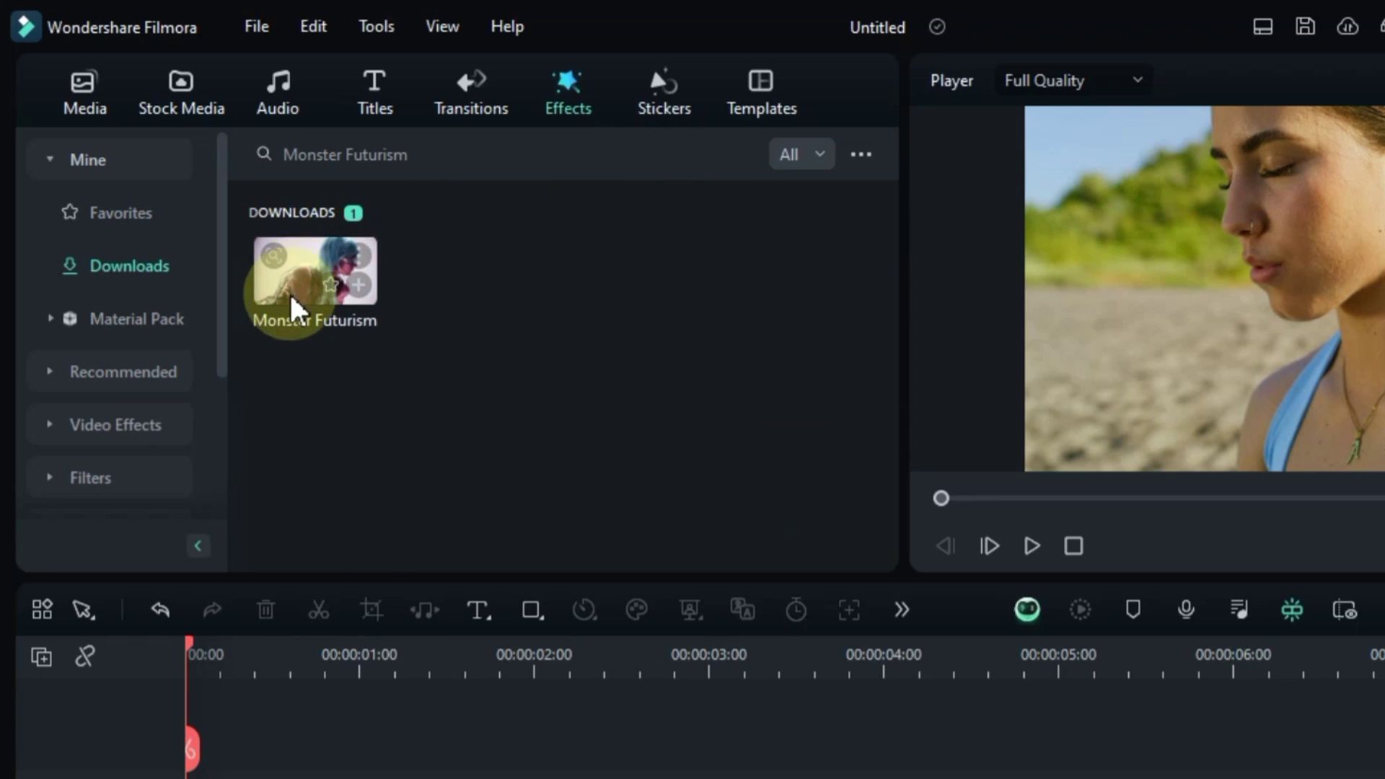
pyautogui.moveTo(294, 694); pyautogui.dragTo(173, 615)
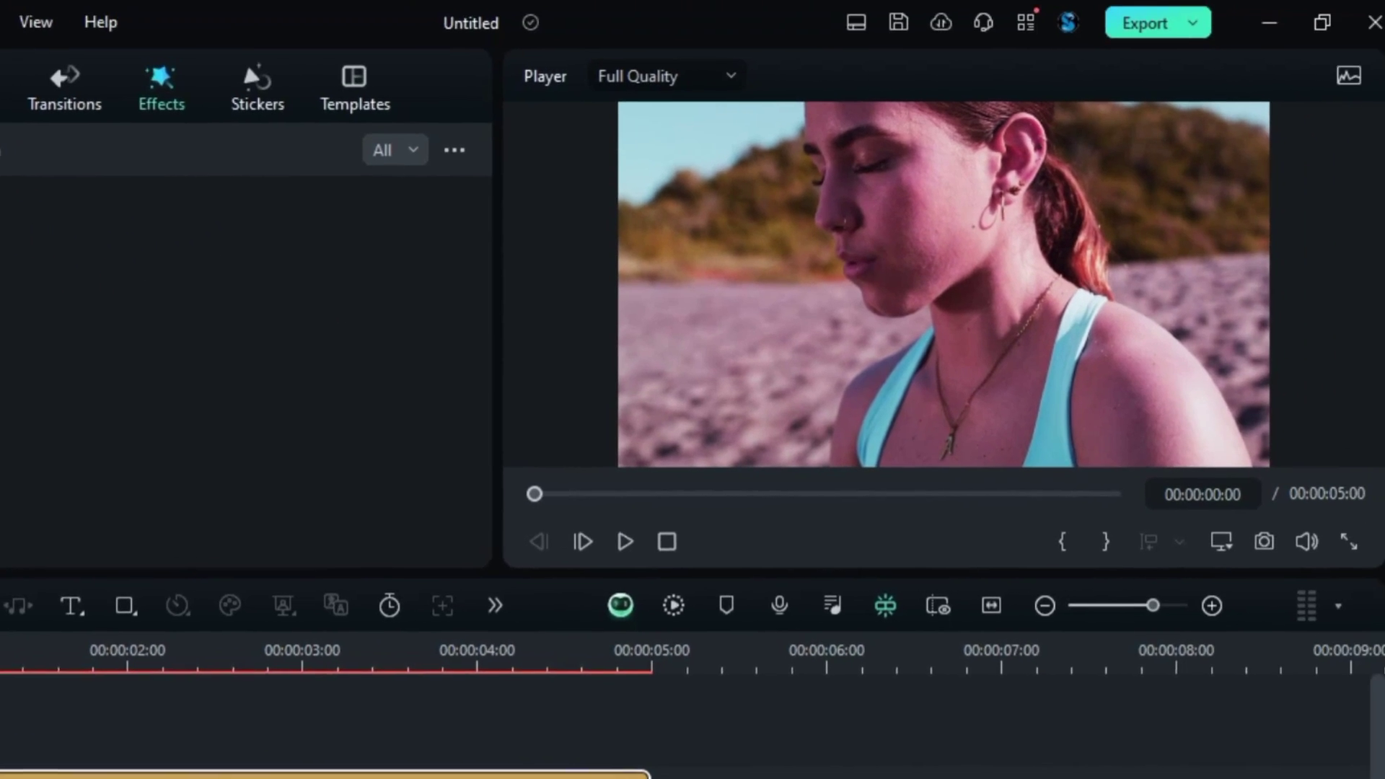
pyautogui.press('space')
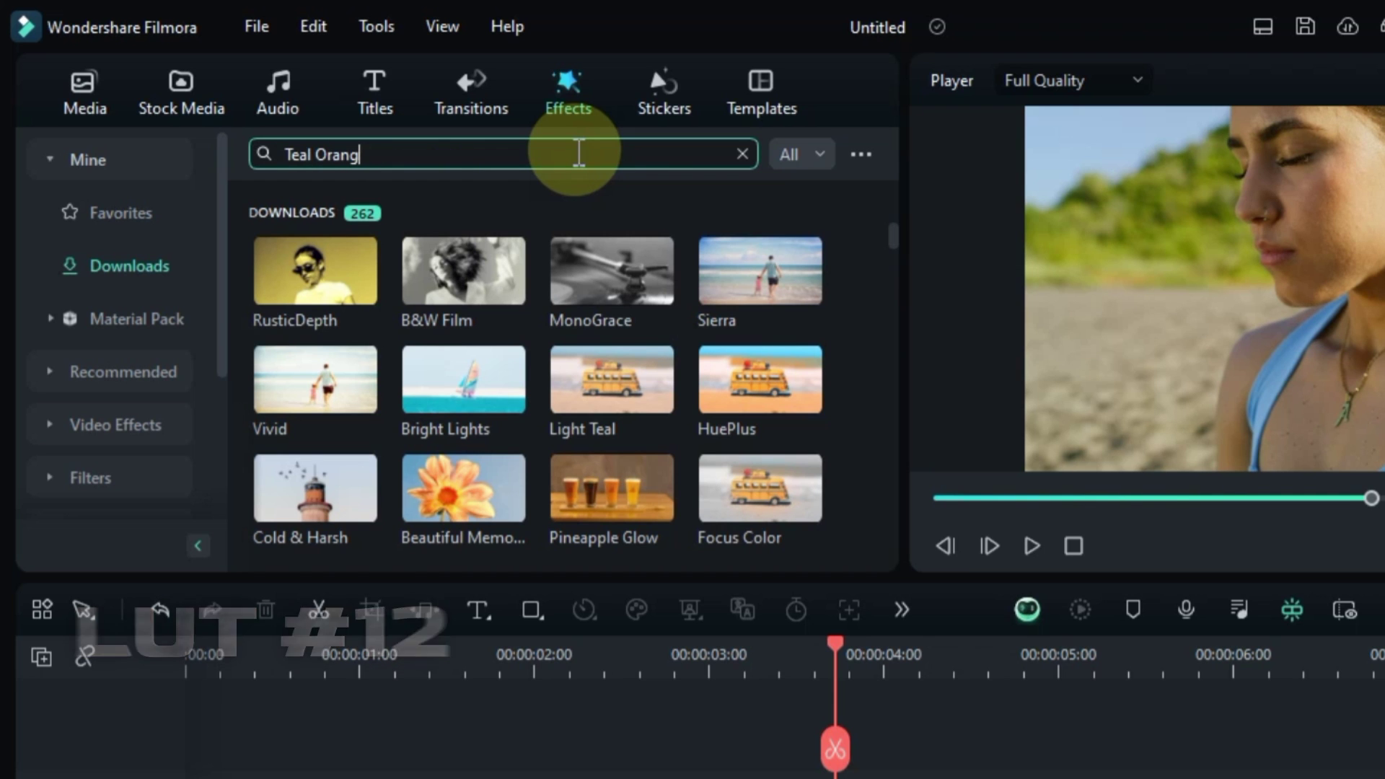
# Apply the Teal Orange search result above the beach clip and play the preview.
pyautogui.press('Return')
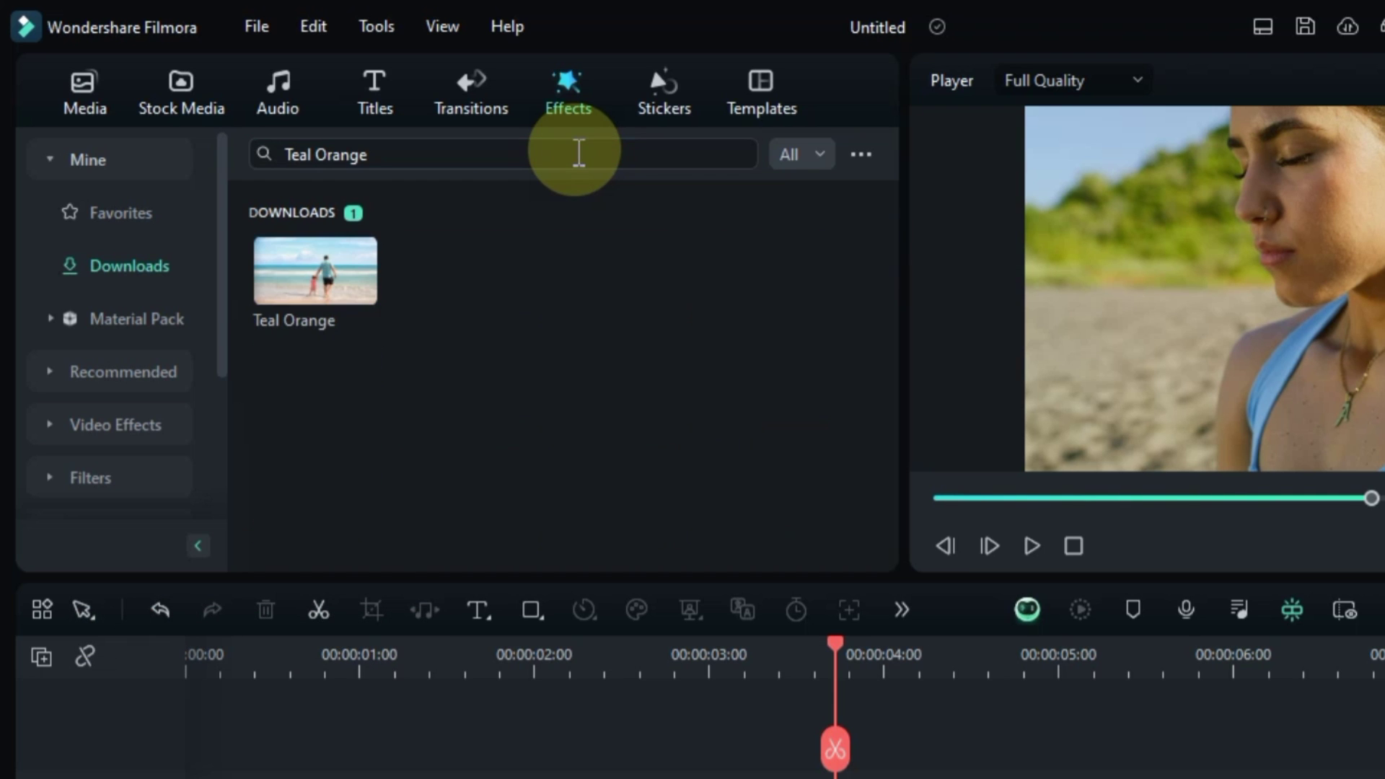
pyautogui.moveTo(272, 301); pyautogui.dragTo(151, 778)
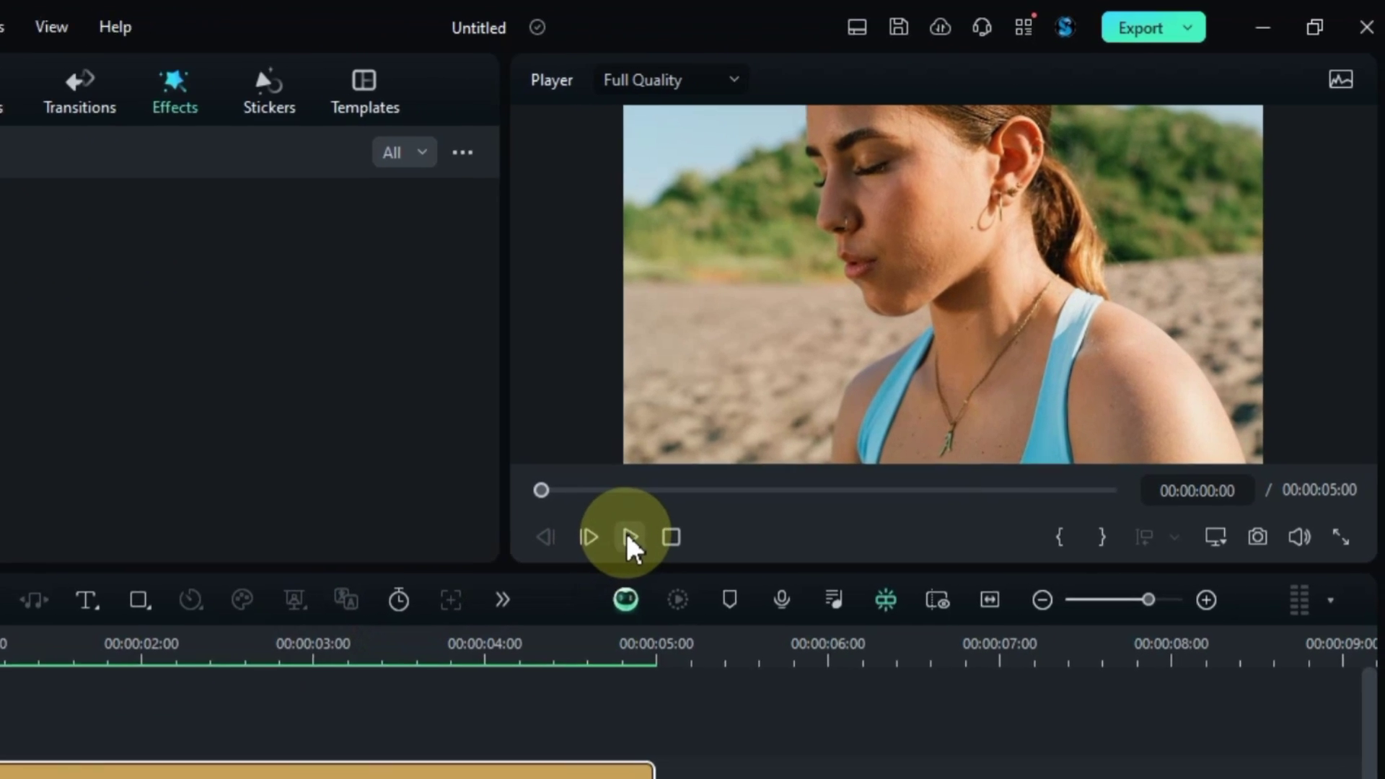
pyautogui.click(794, 432)
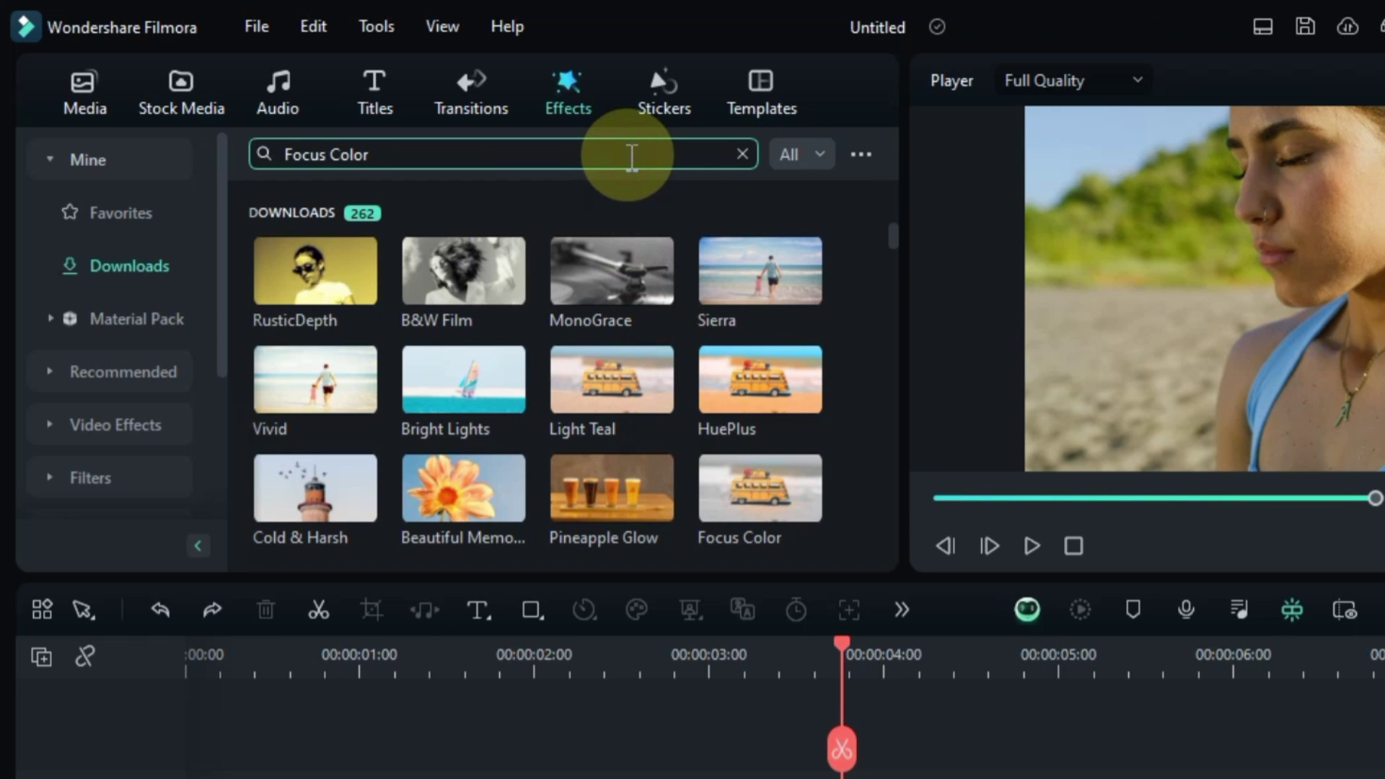
# Apply Focus Color above the beach clip and move the playhead to 00:00:01:23.
pyautogui.press('Return')
pyautogui.moveTo(363, 583); pyautogui.dragTo(174, 778)
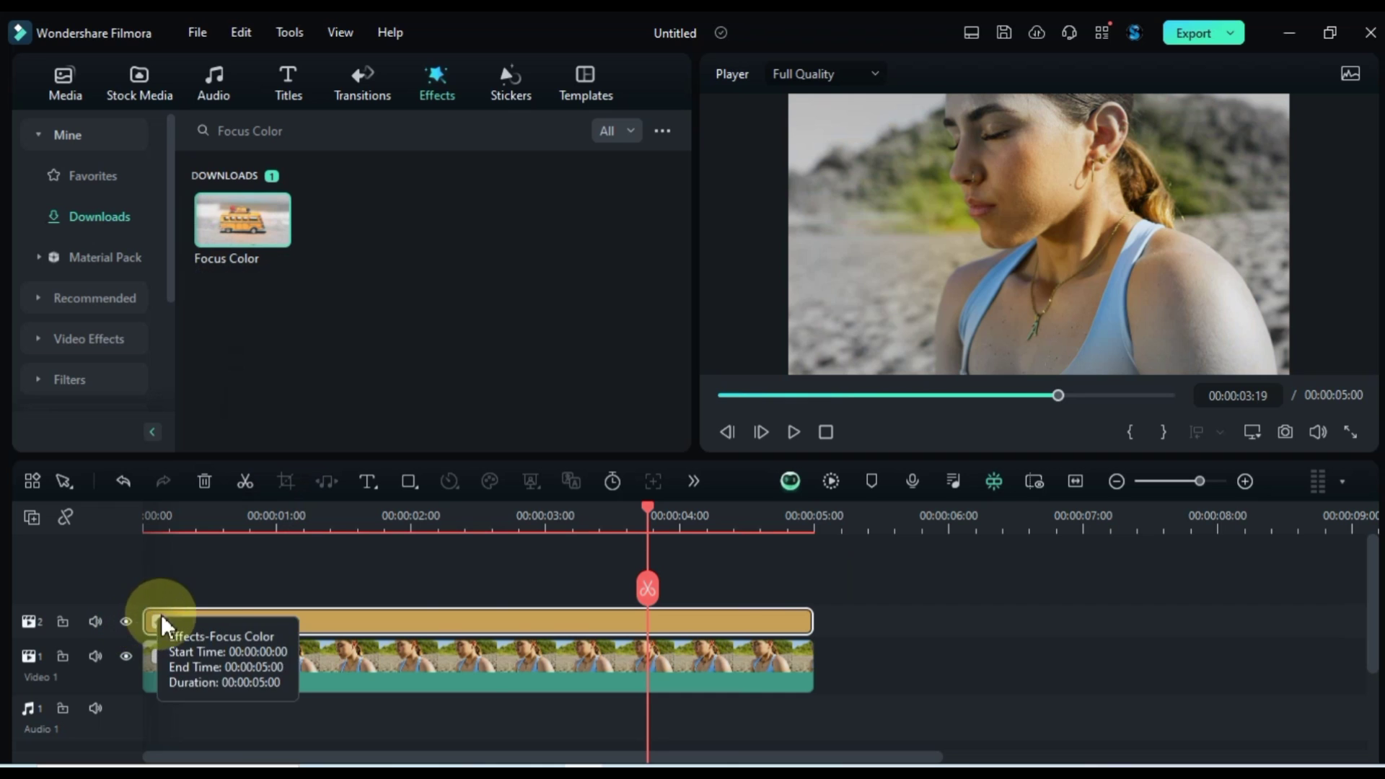
pyautogui.click(400, 559)
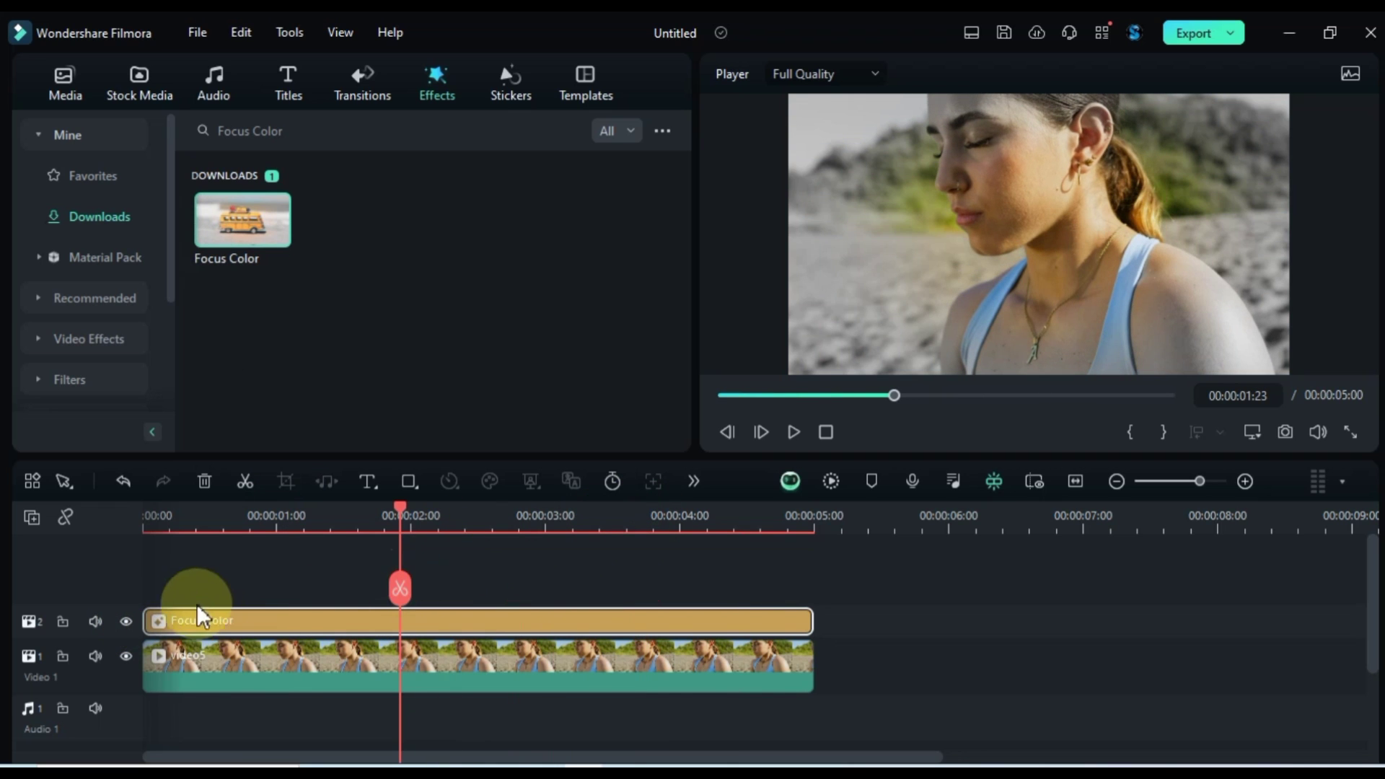
# Toggle the Focus Color layer off and on to compare, then play the clip from its start.
pyautogui.click(128, 632)
pyautogui.click(127, 632)
pyautogui.moveTo(343, 575); pyautogui.dragTo(104, 594)
pyautogui.click(793, 431)
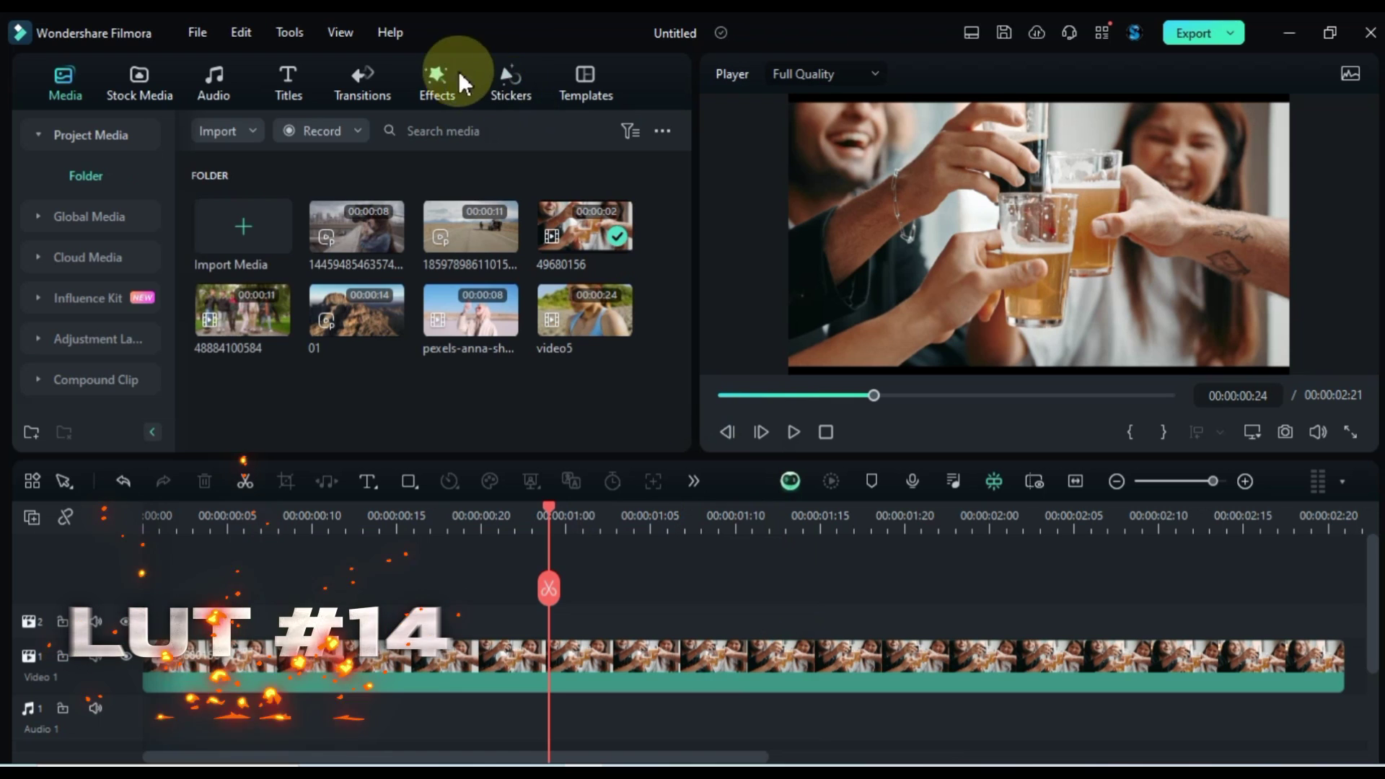
pyautogui.click(435, 71)
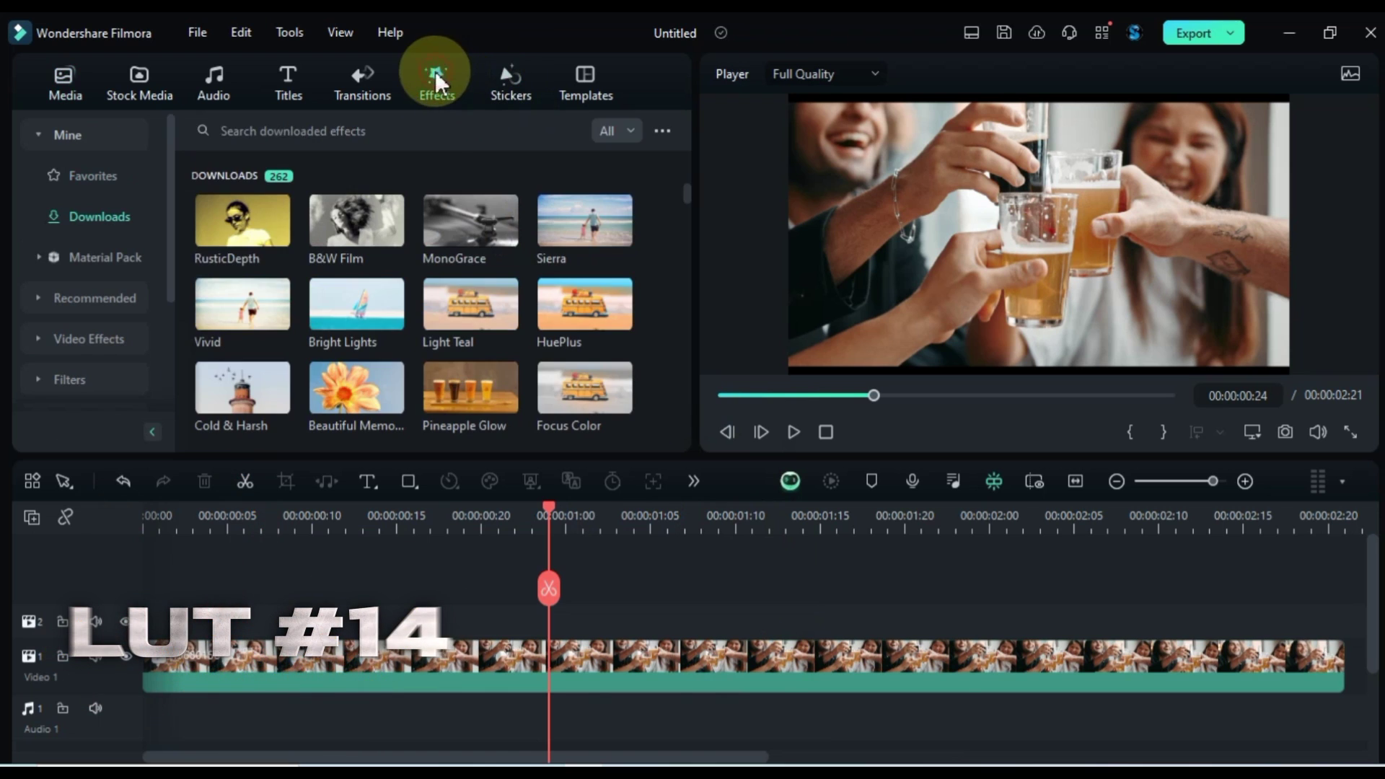
# Apply Beautiful Memories from Downloads above the toasting-beers clip and play it from the start.
pyautogui.click(426, 131)
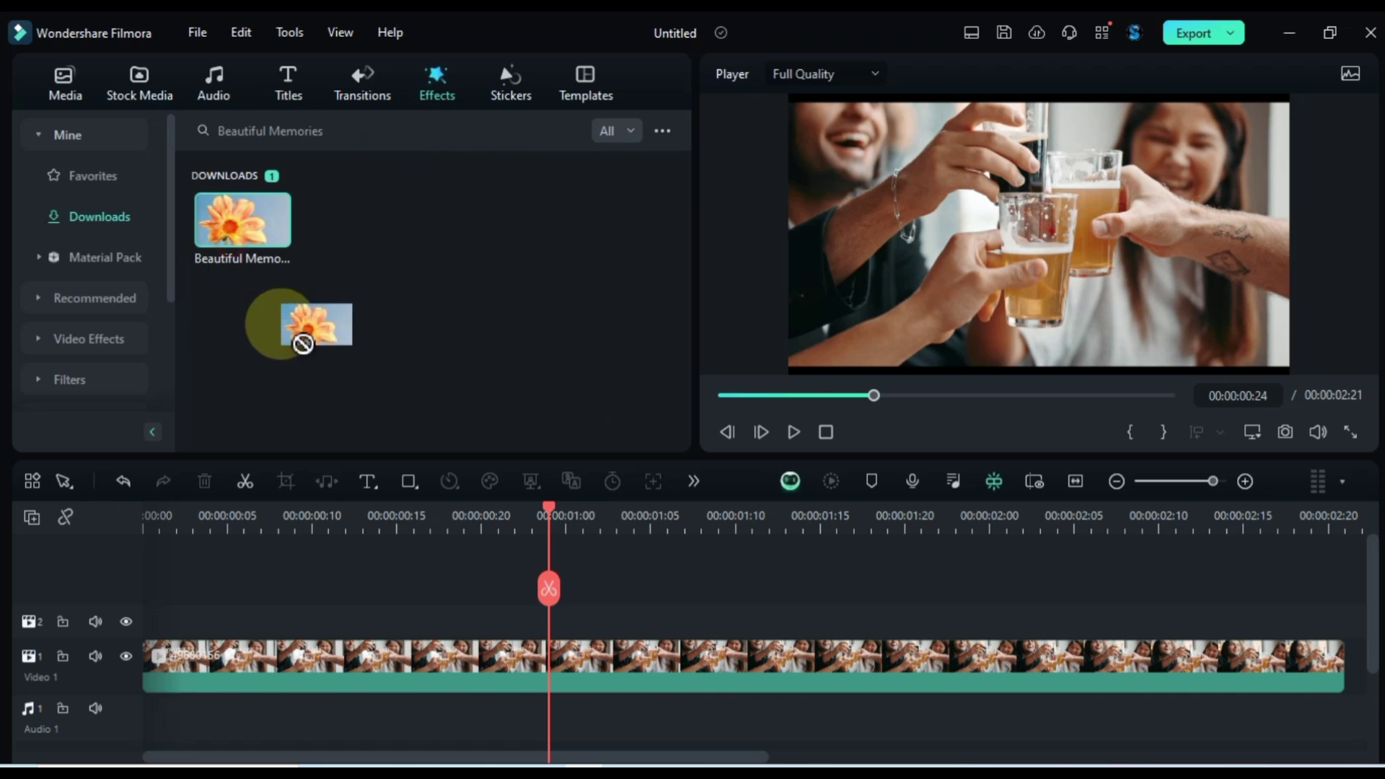
pyautogui.moveTo(303, 344); pyautogui.dragTo(126, 629)
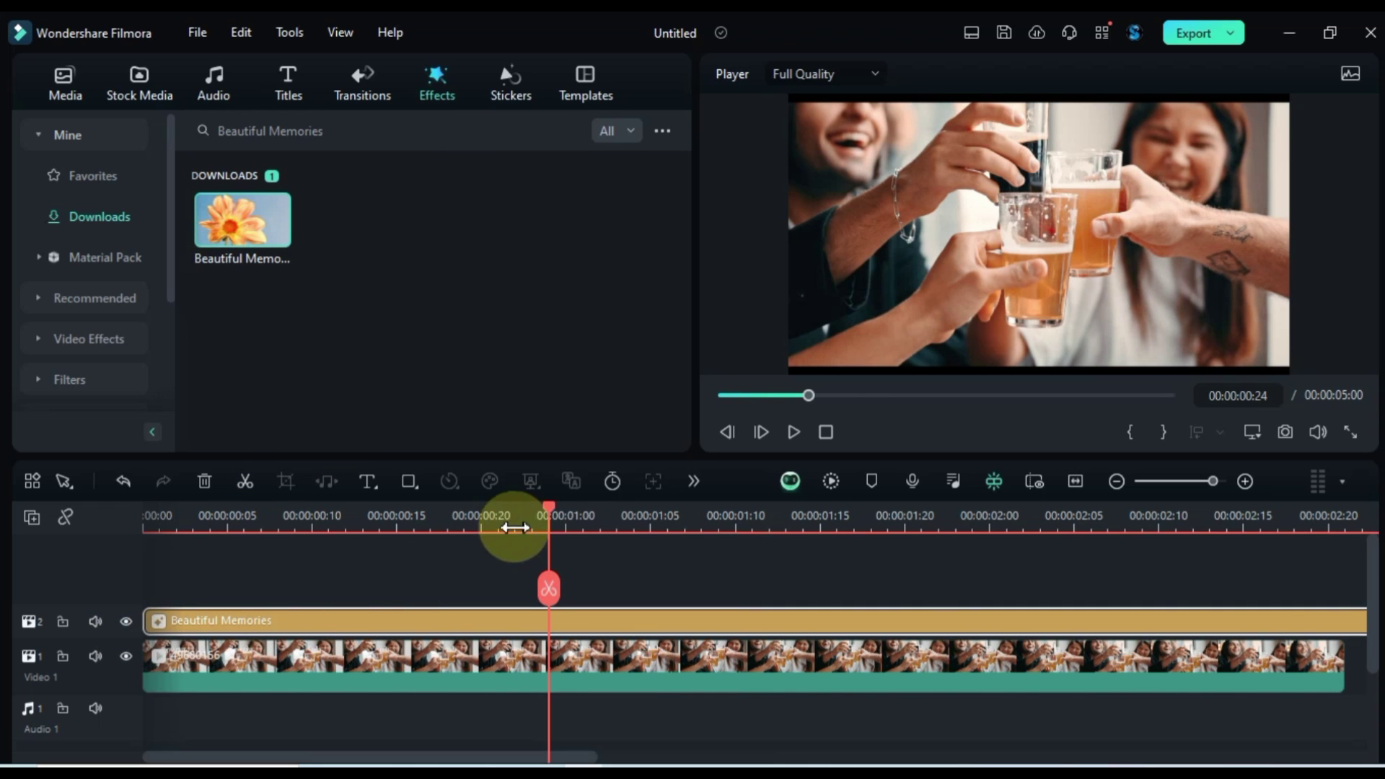
pyautogui.moveTo(549, 523); pyautogui.dragTo(117, 594)
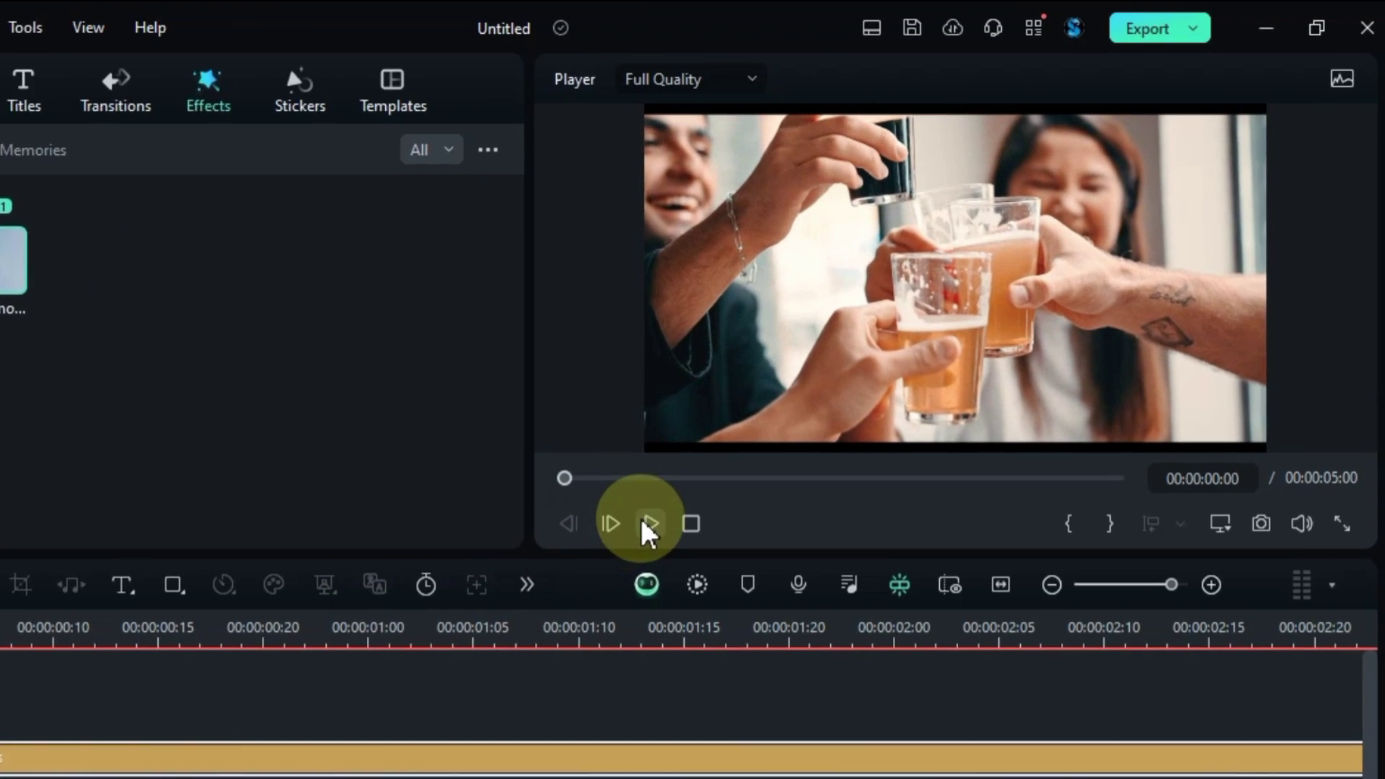
pyautogui.click(794, 431)
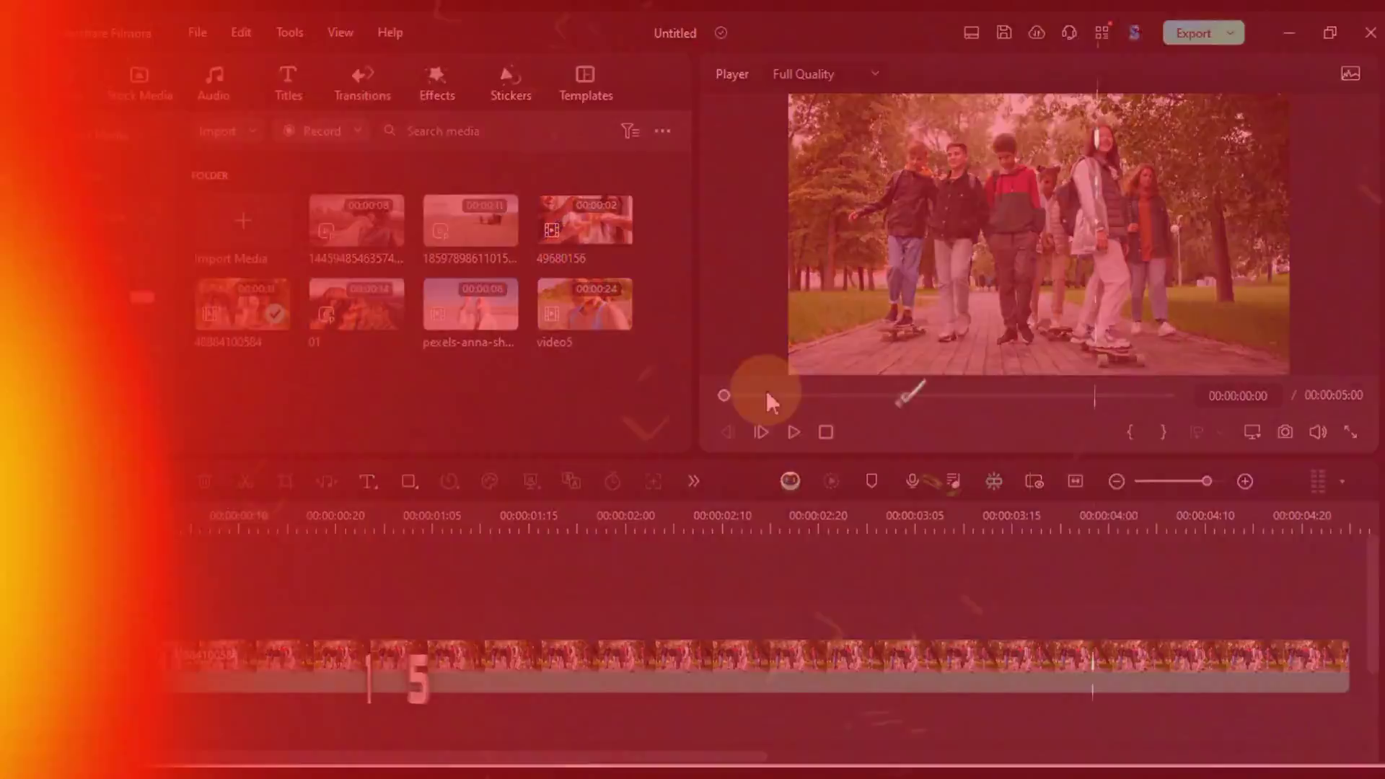
pyautogui.click(445, 89)
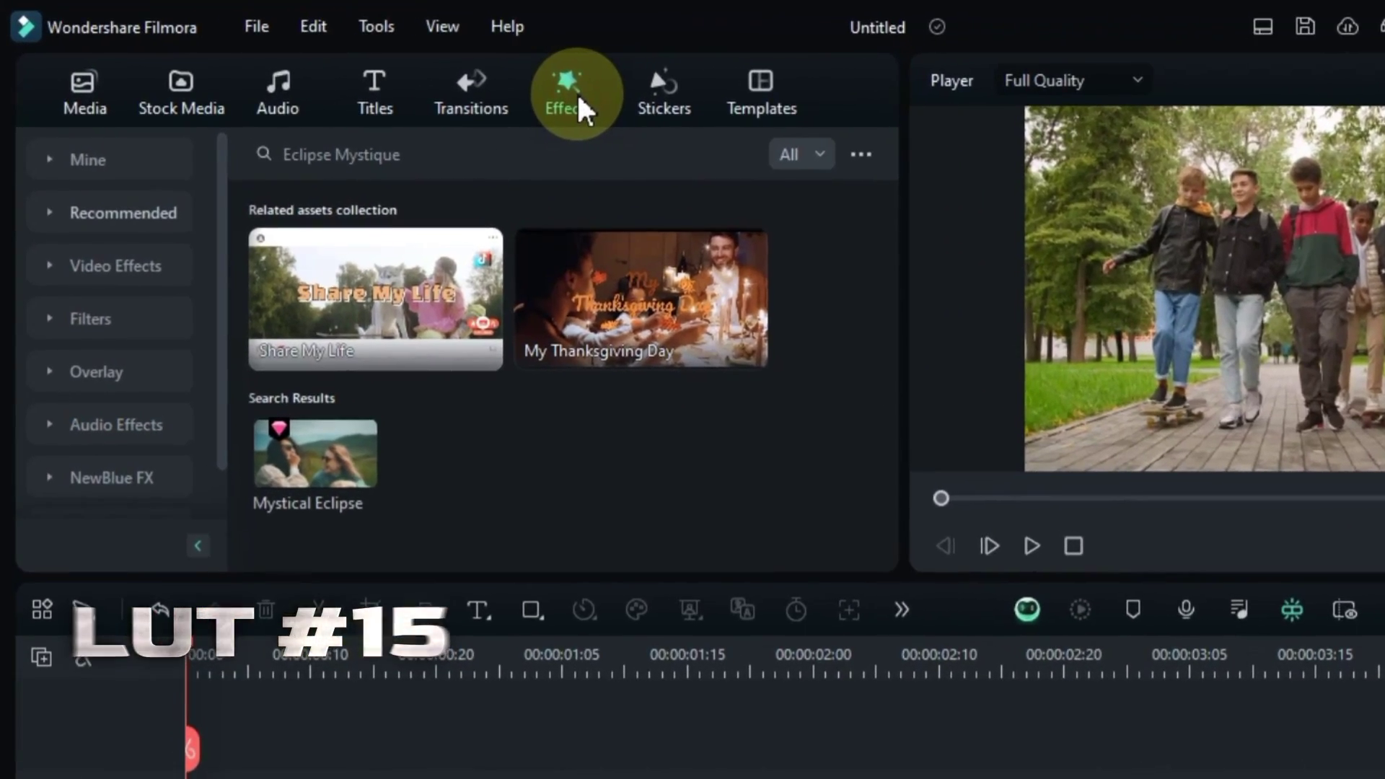
# Apply Mystical Eclipse above the skateboarding clip on track 2 and play the result.
pyautogui.click(546, 157)
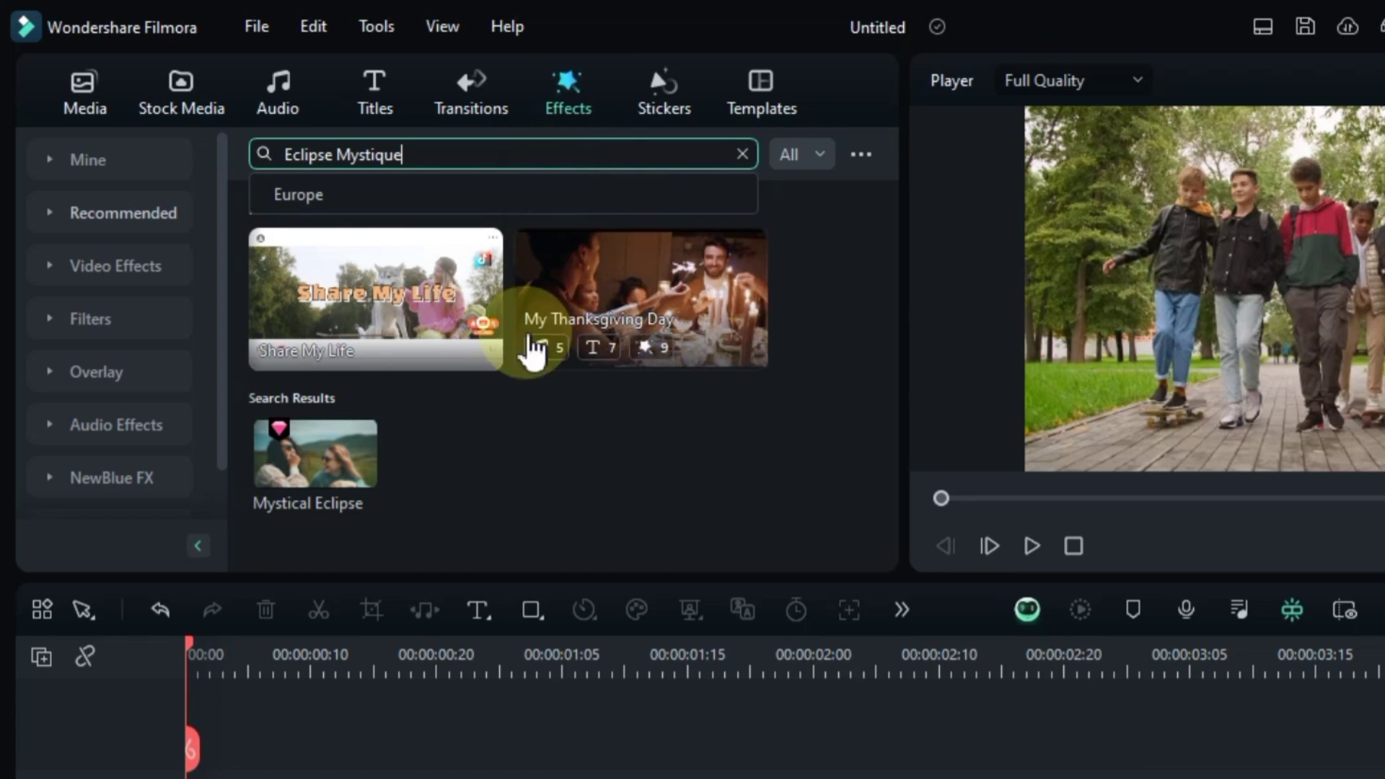
pyautogui.moveTo(273, 460); pyautogui.dragTo(148, 778)
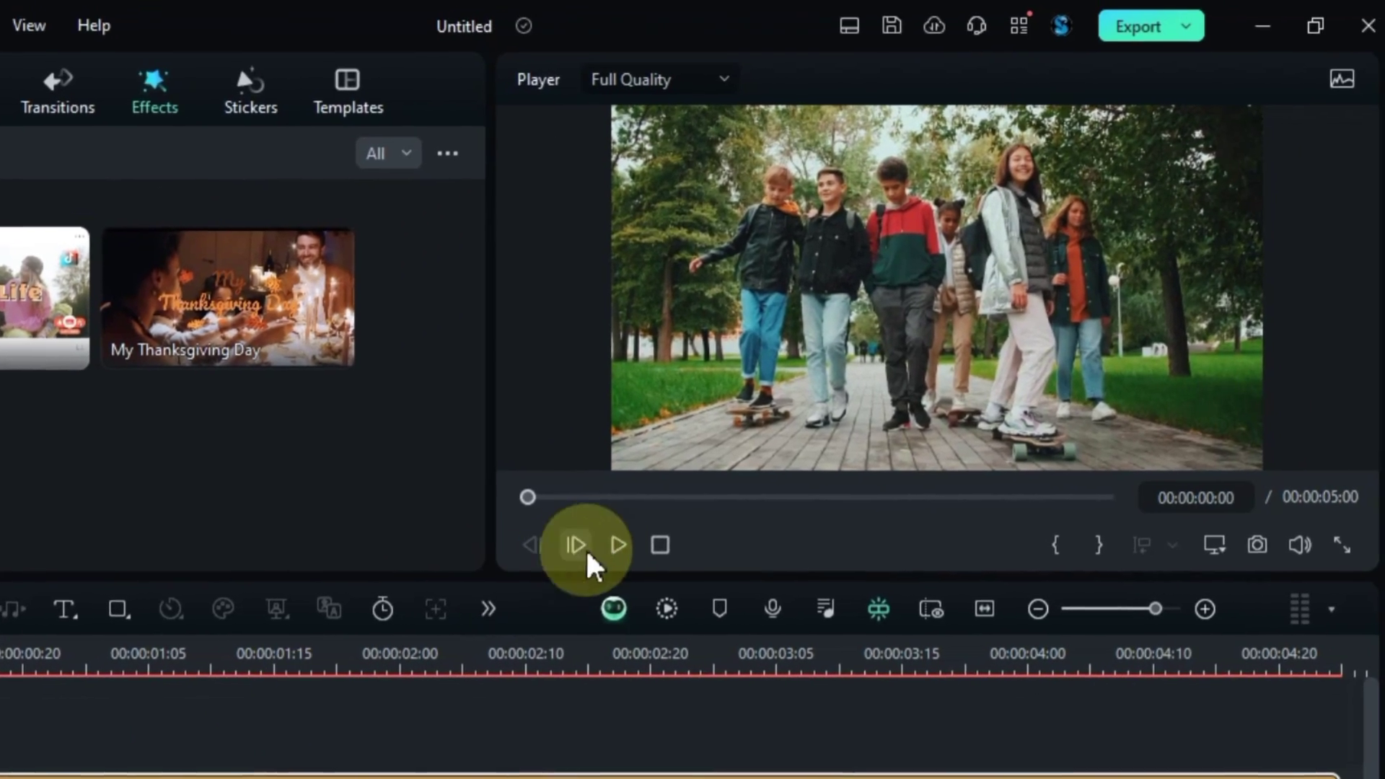
pyautogui.click(1032, 344)
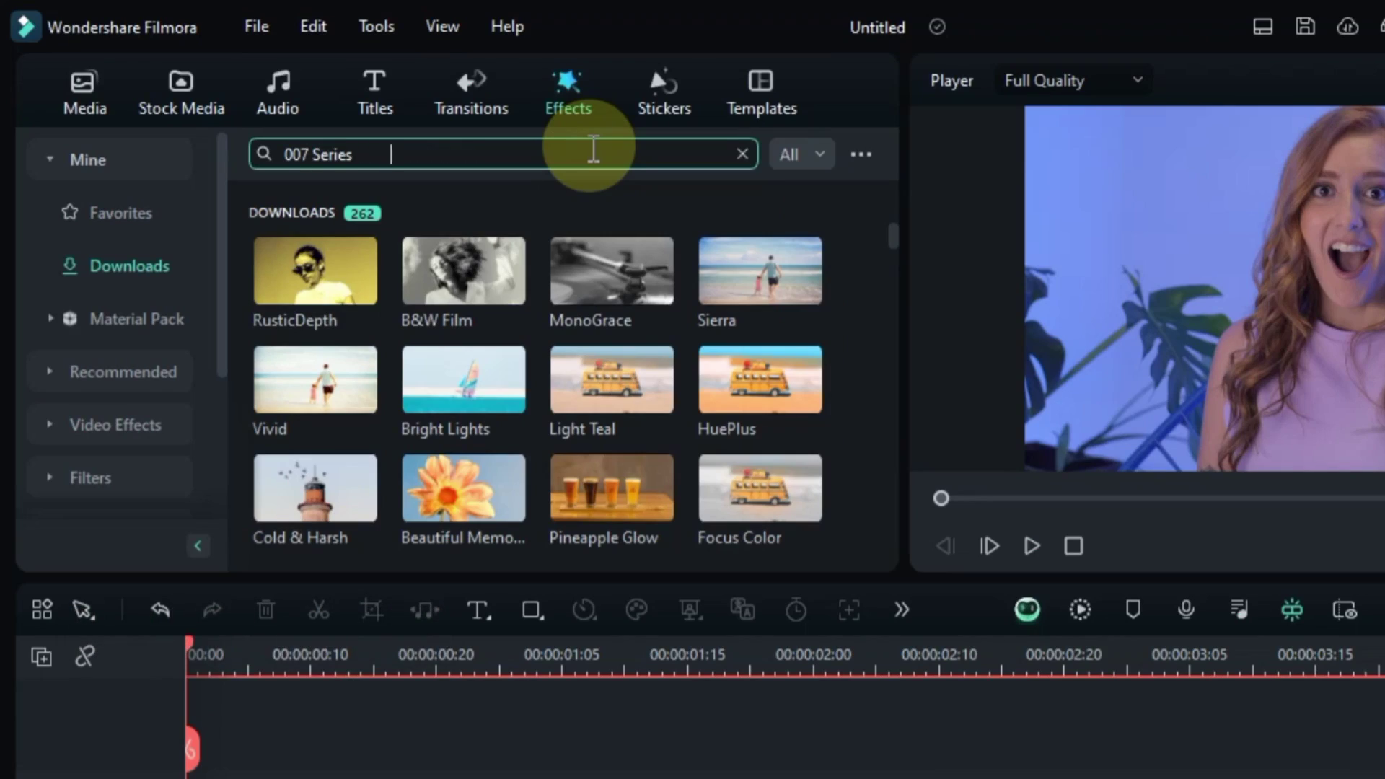
# Apply 007 Series above the surprised-woman clip, toggle its layer to compare, and play it.
pyautogui.press('Return')
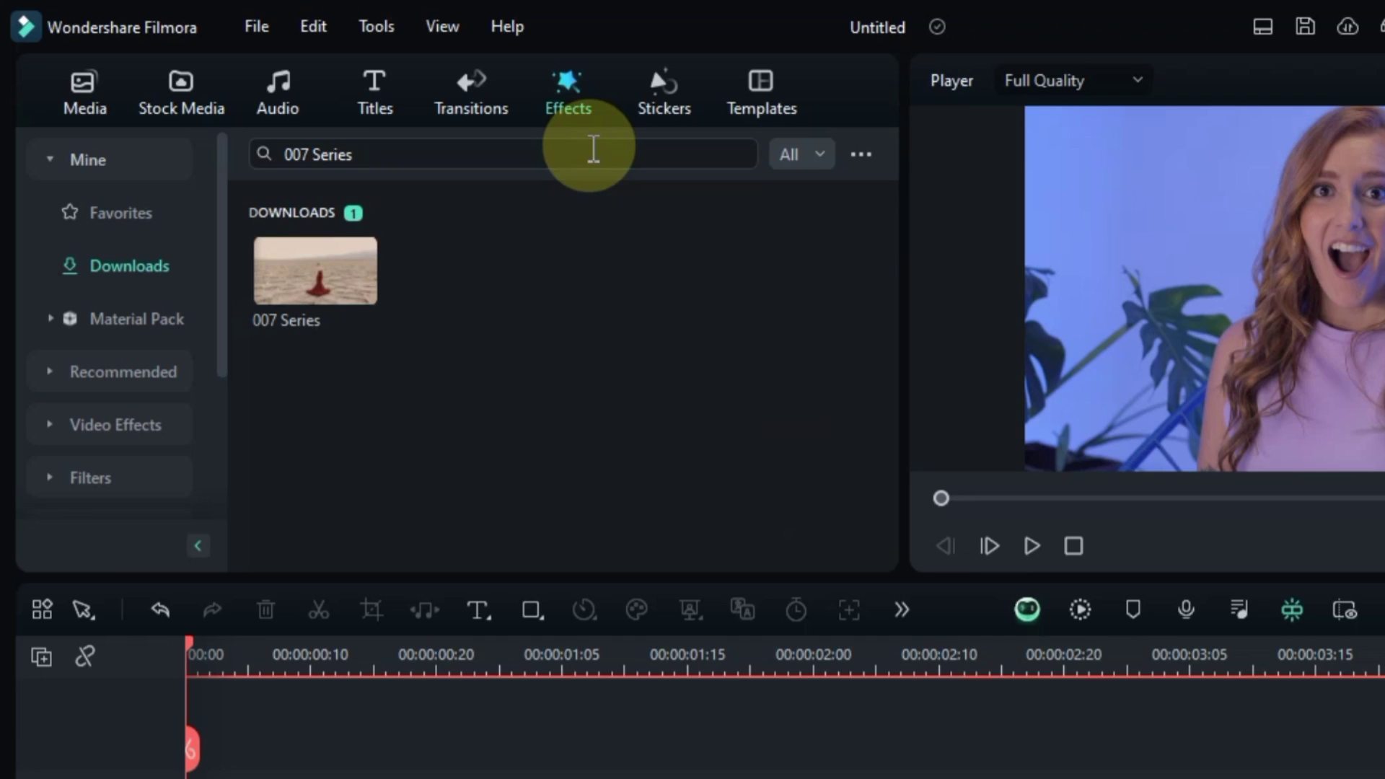
pyautogui.moveTo(282, 289); pyautogui.dragTo(153, 778)
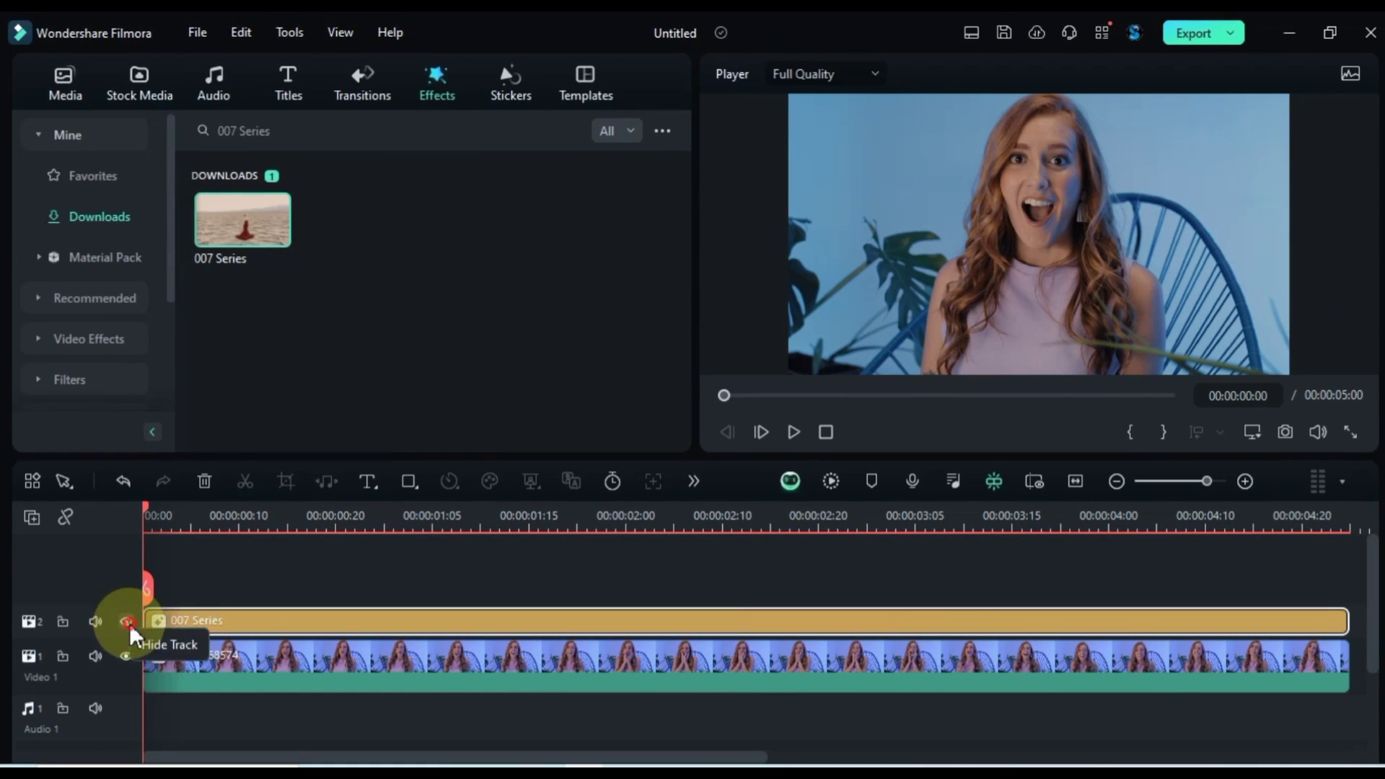
pyautogui.click(127, 622)
pyautogui.click(127, 622)
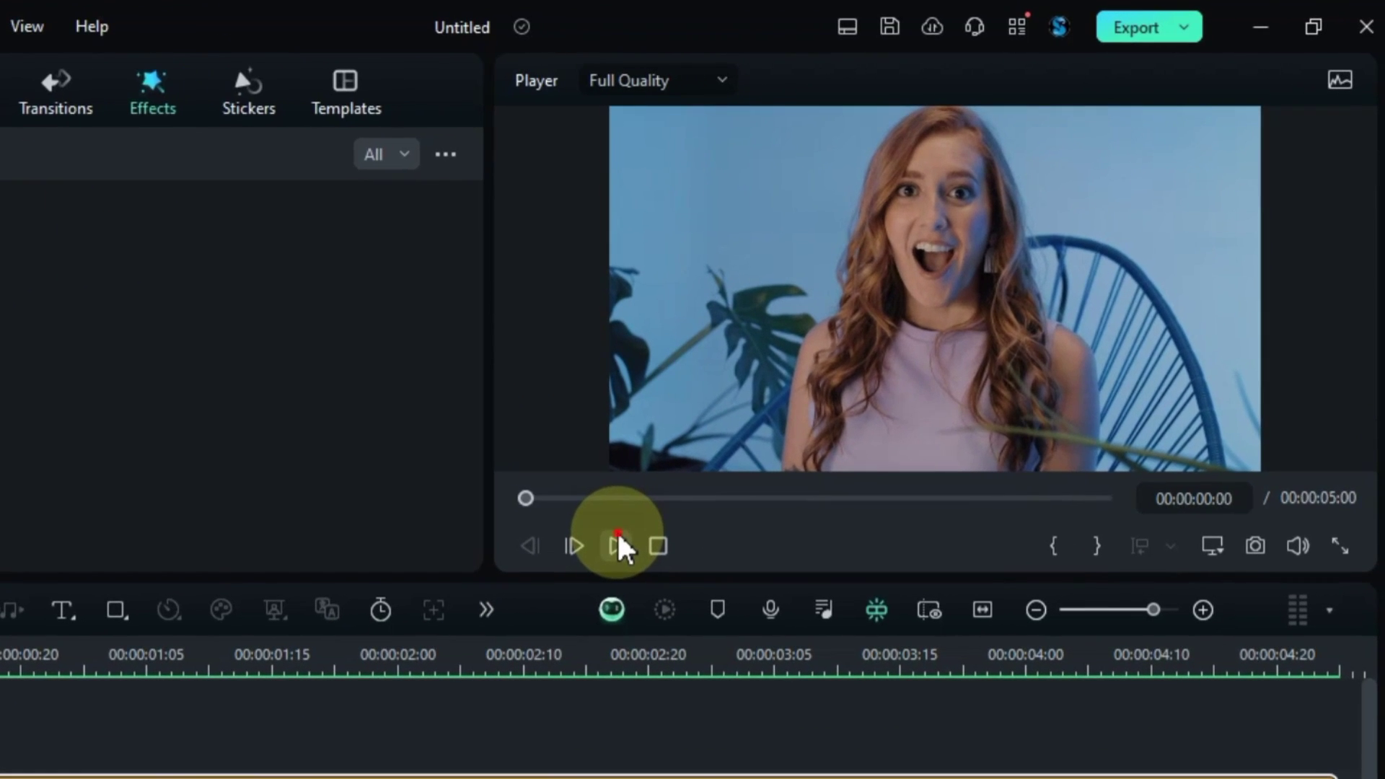
pyautogui.click(794, 431)
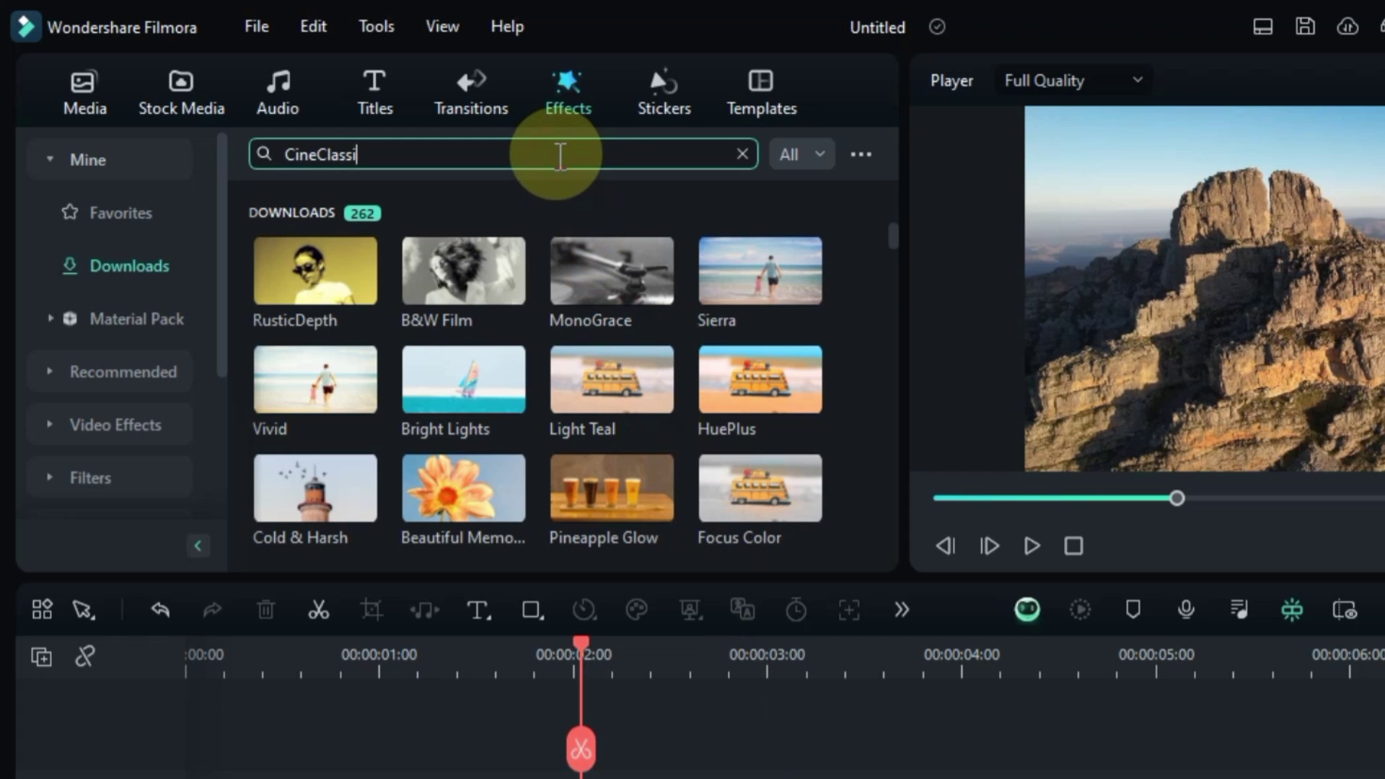
# Search CineClassic, apply it above the mountain clip on track 2, and play the result.
pyautogui.write('c')
pyautogui.press('Return')
pyautogui.moveTo(345, 289); pyautogui.dragTo(180, 778)
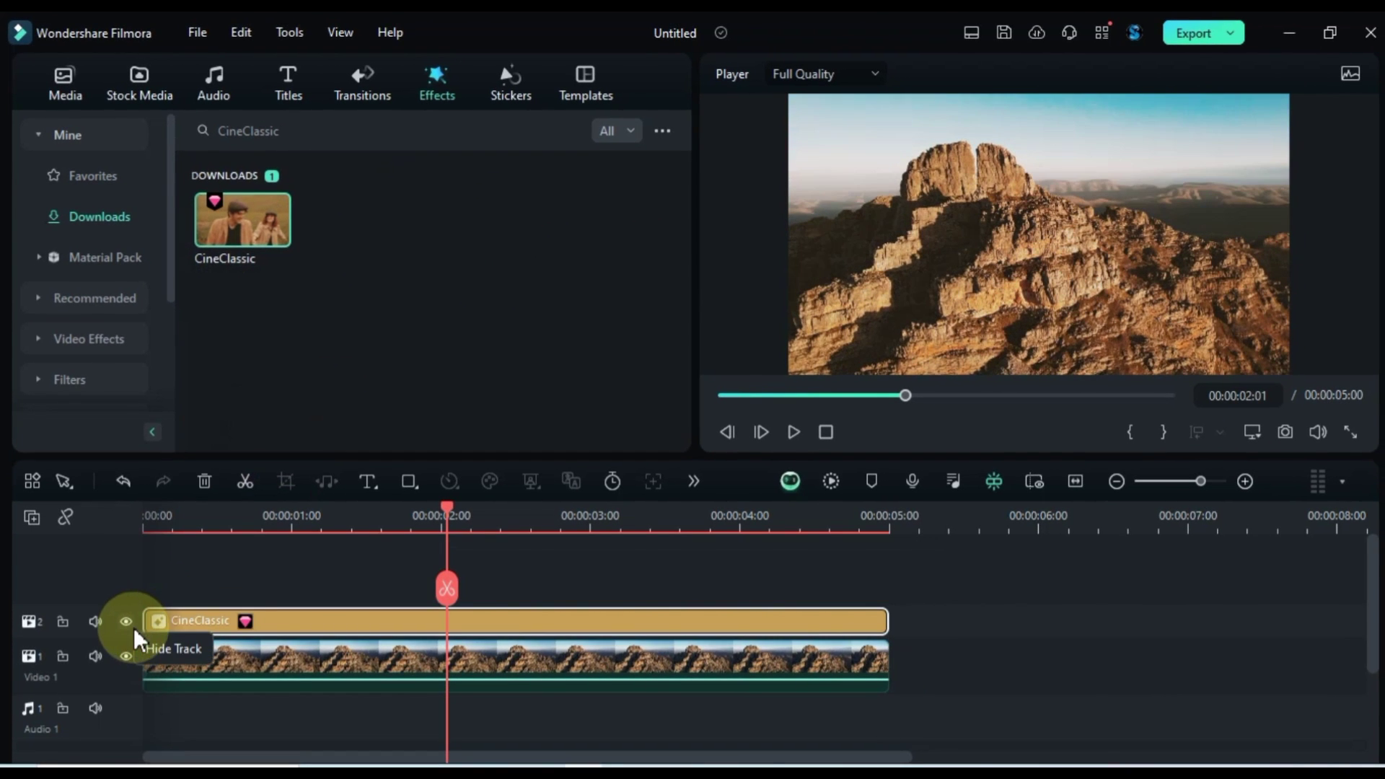
pyautogui.click(786, 432)
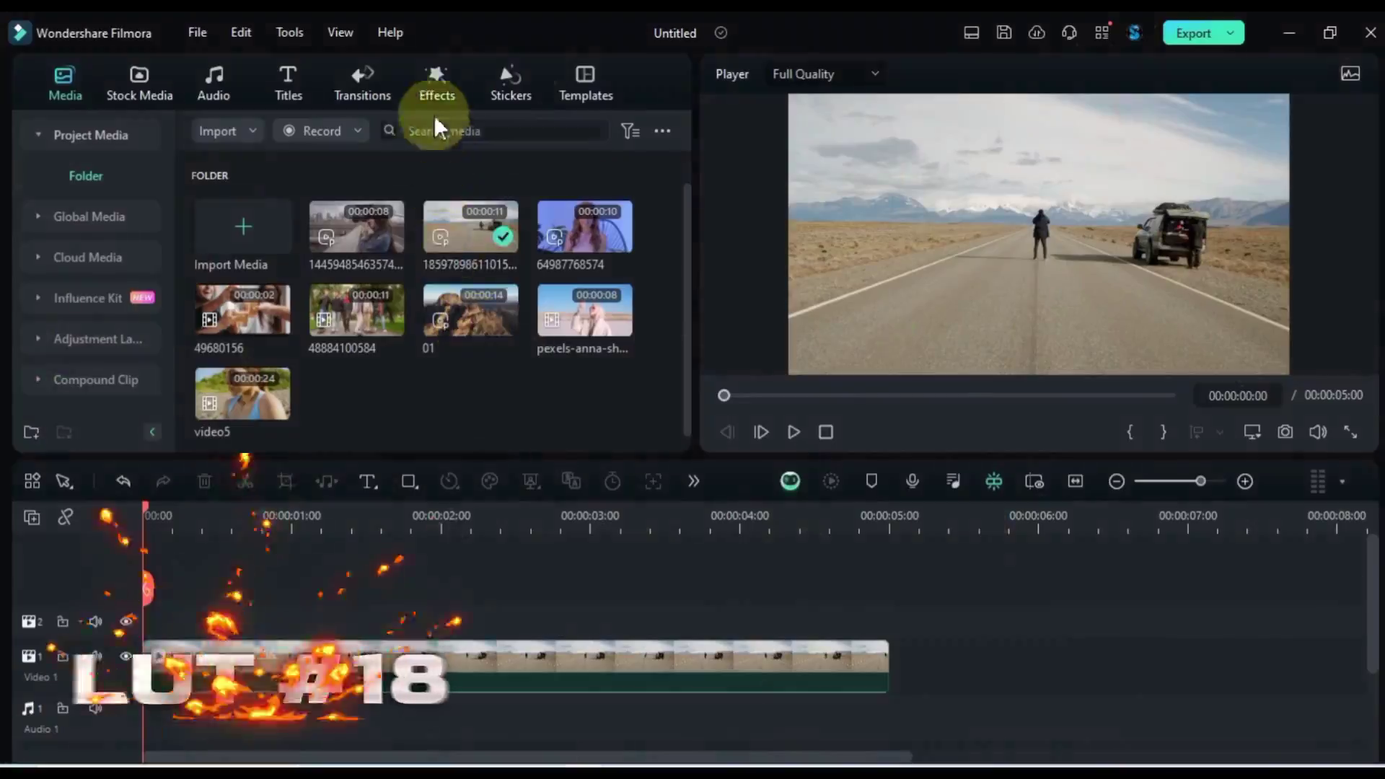
pyautogui.click(436, 92)
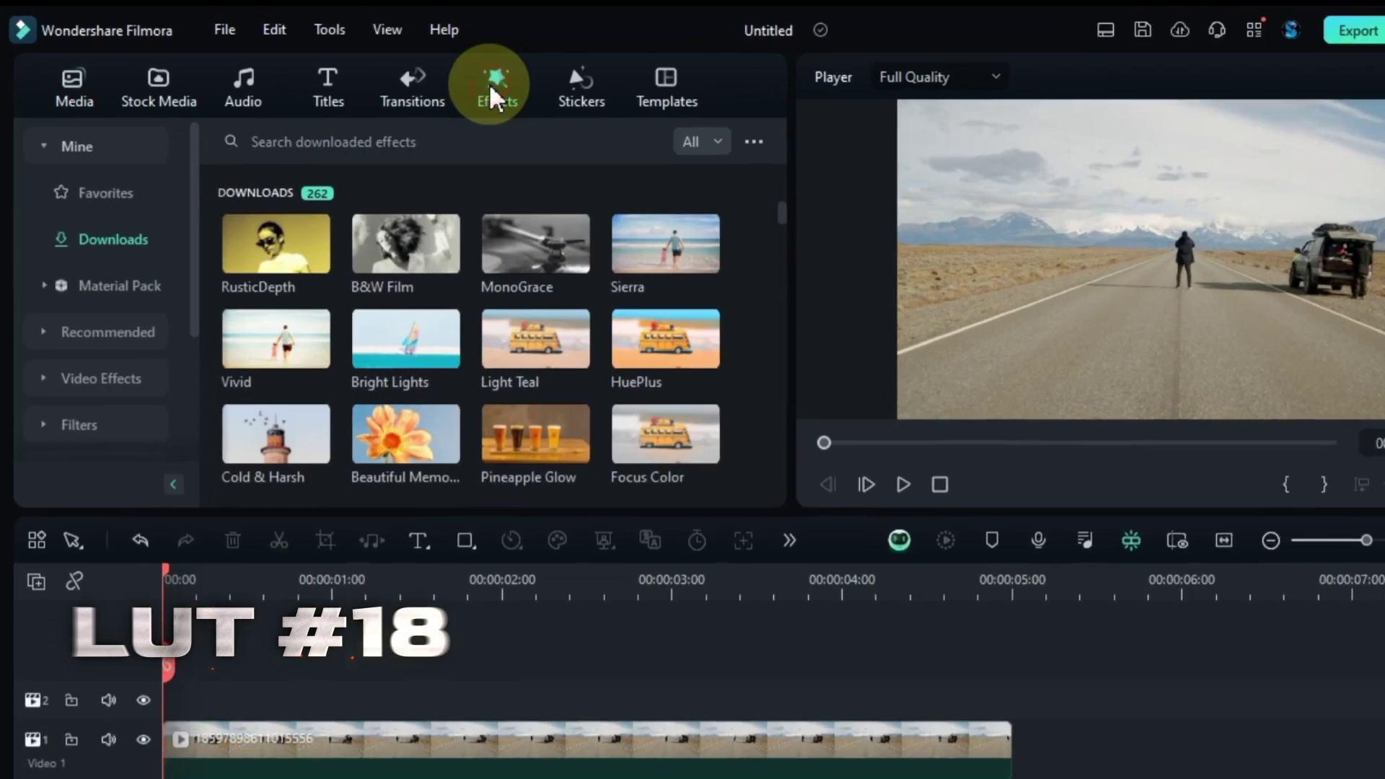
# Search for Dark Film and place it on track 2 over the desert road clip.
pyautogui.click(448, 131)
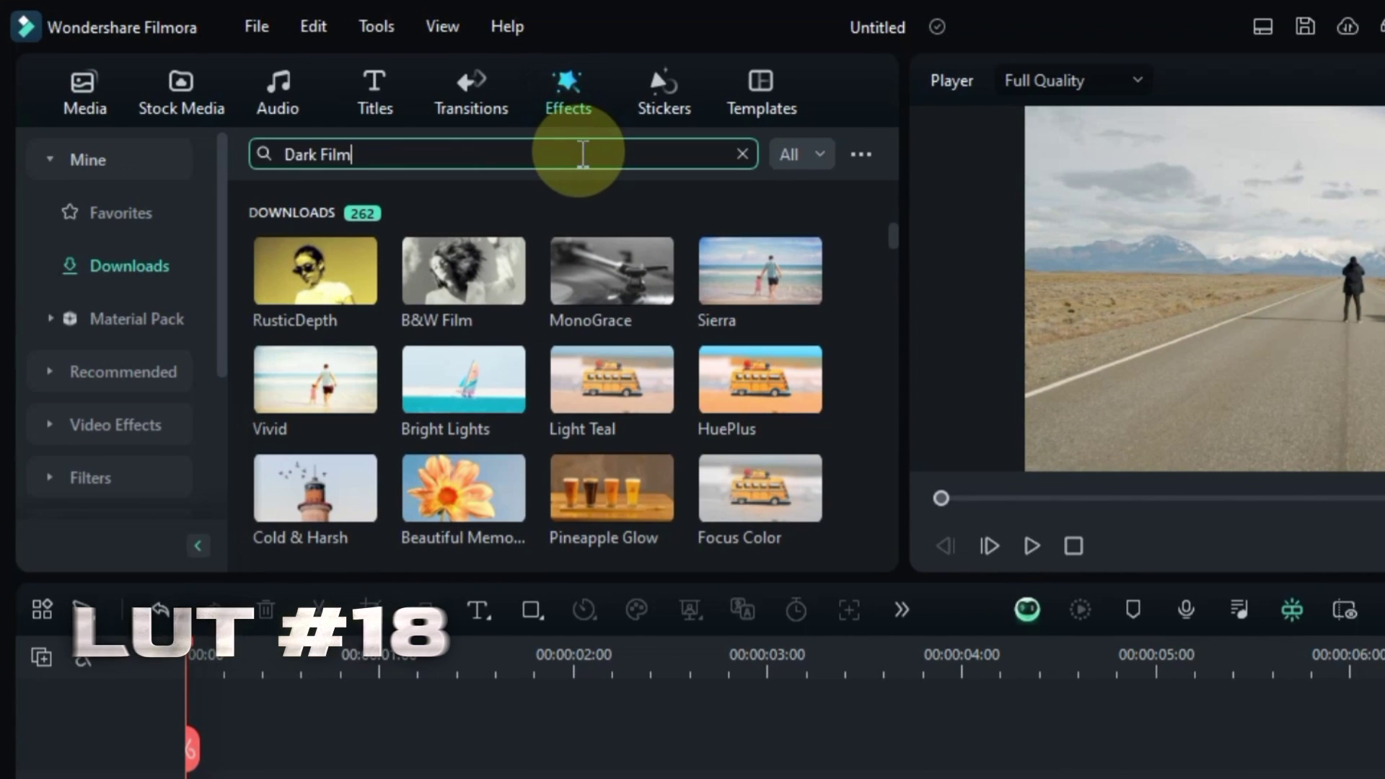
pyautogui.press('Return')
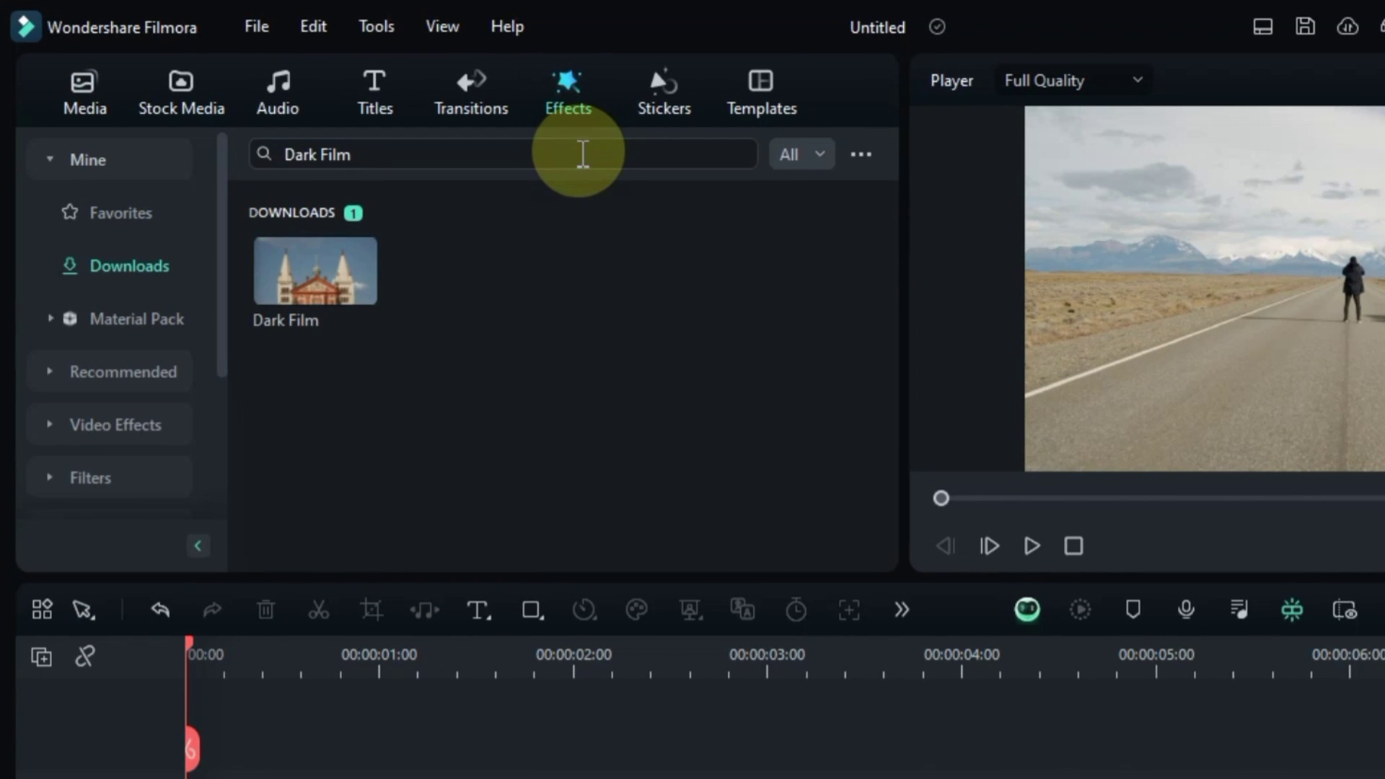
pyautogui.moveTo(339, 282); pyautogui.dragTo(132, 631)
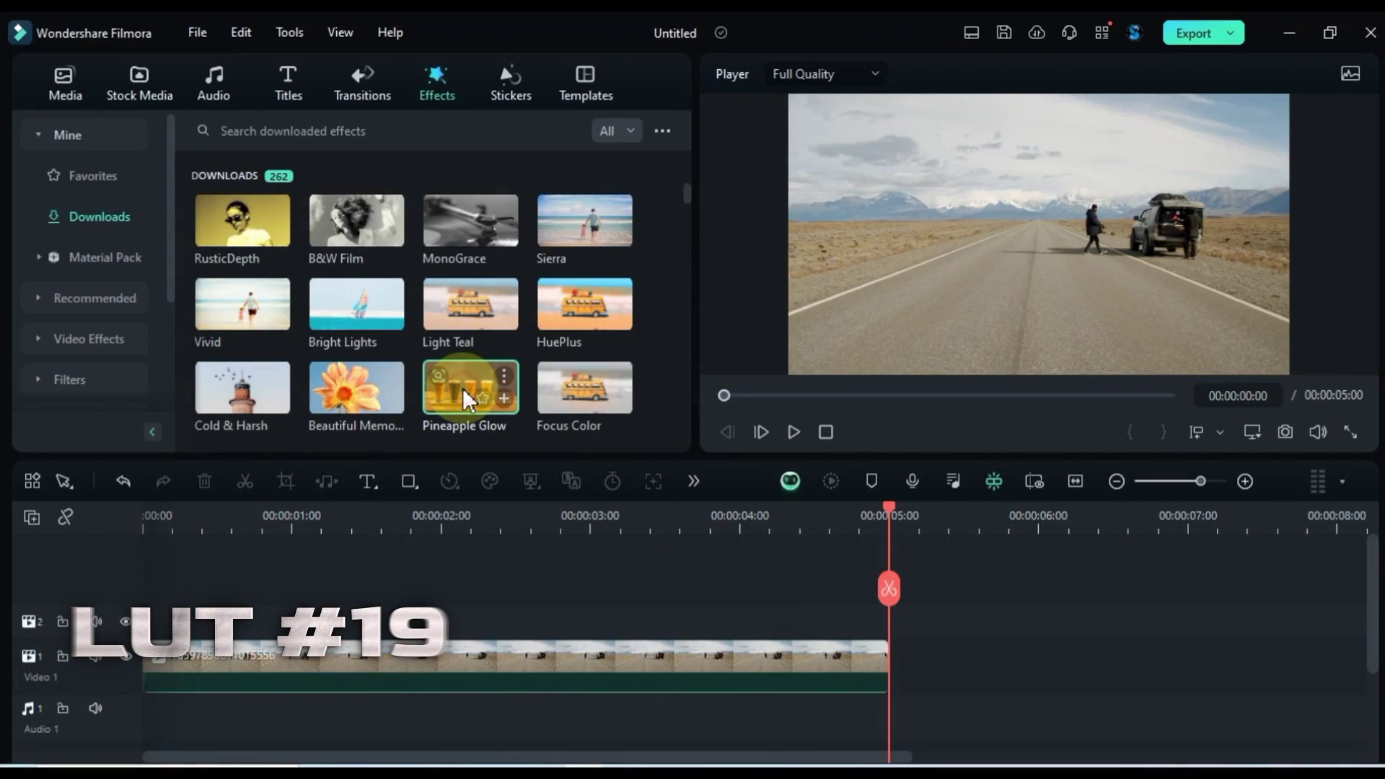
# Apply Pineapple Glow above the desert road clip and toggle its layer at 00:00:02:17 to compare.
pyautogui.click(463, 388)
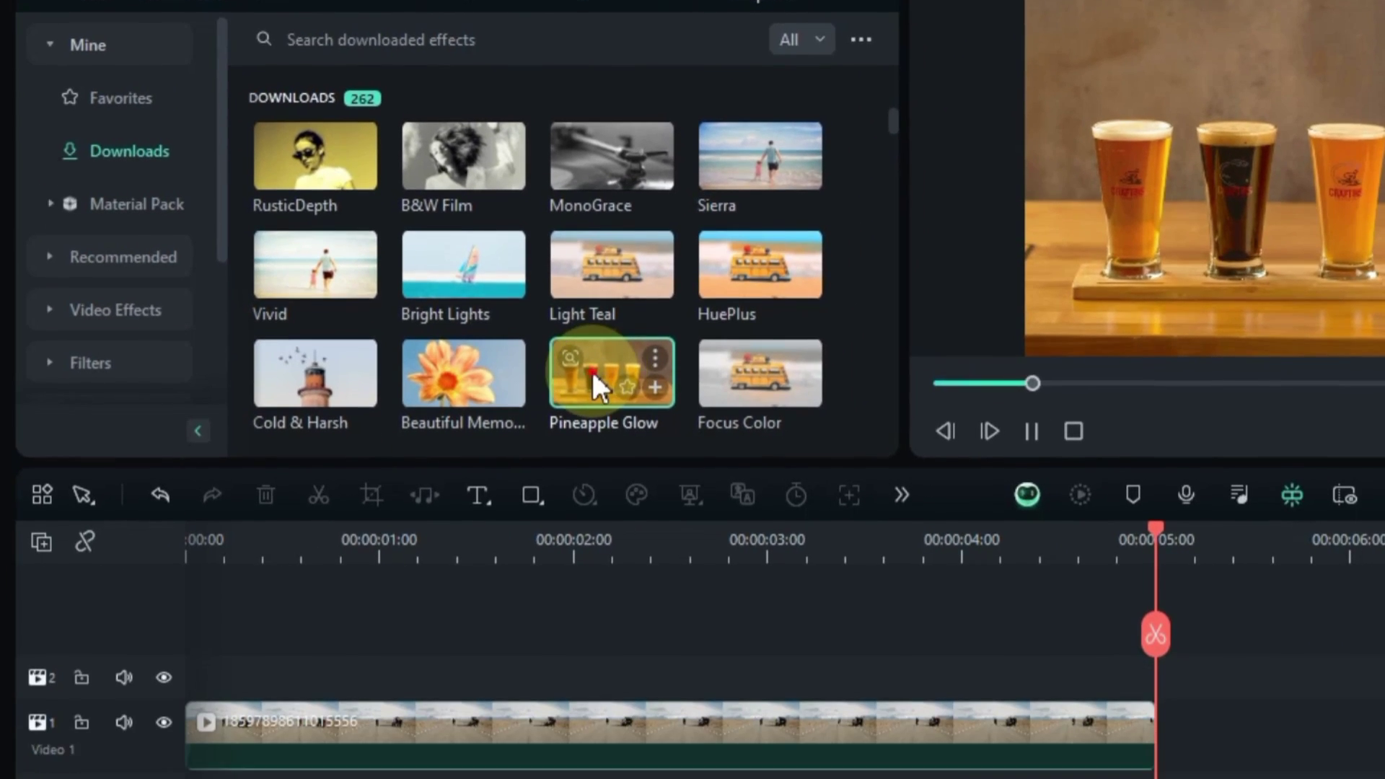
pyautogui.moveTo(606, 498); pyautogui.dragTo(167, 778)
pyautogui.click(541, 520)
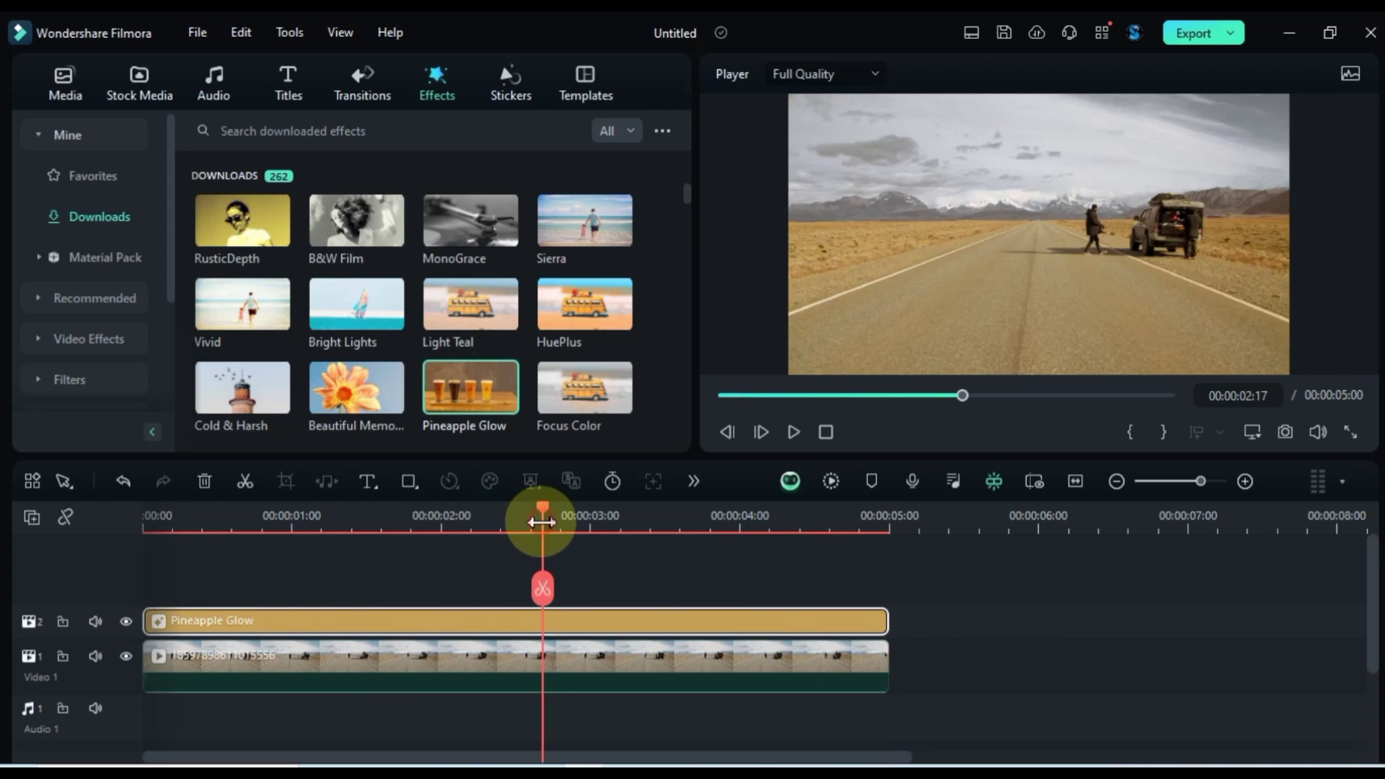
pyautogui.click(125, 621)
pyautogui.click(124, 621)
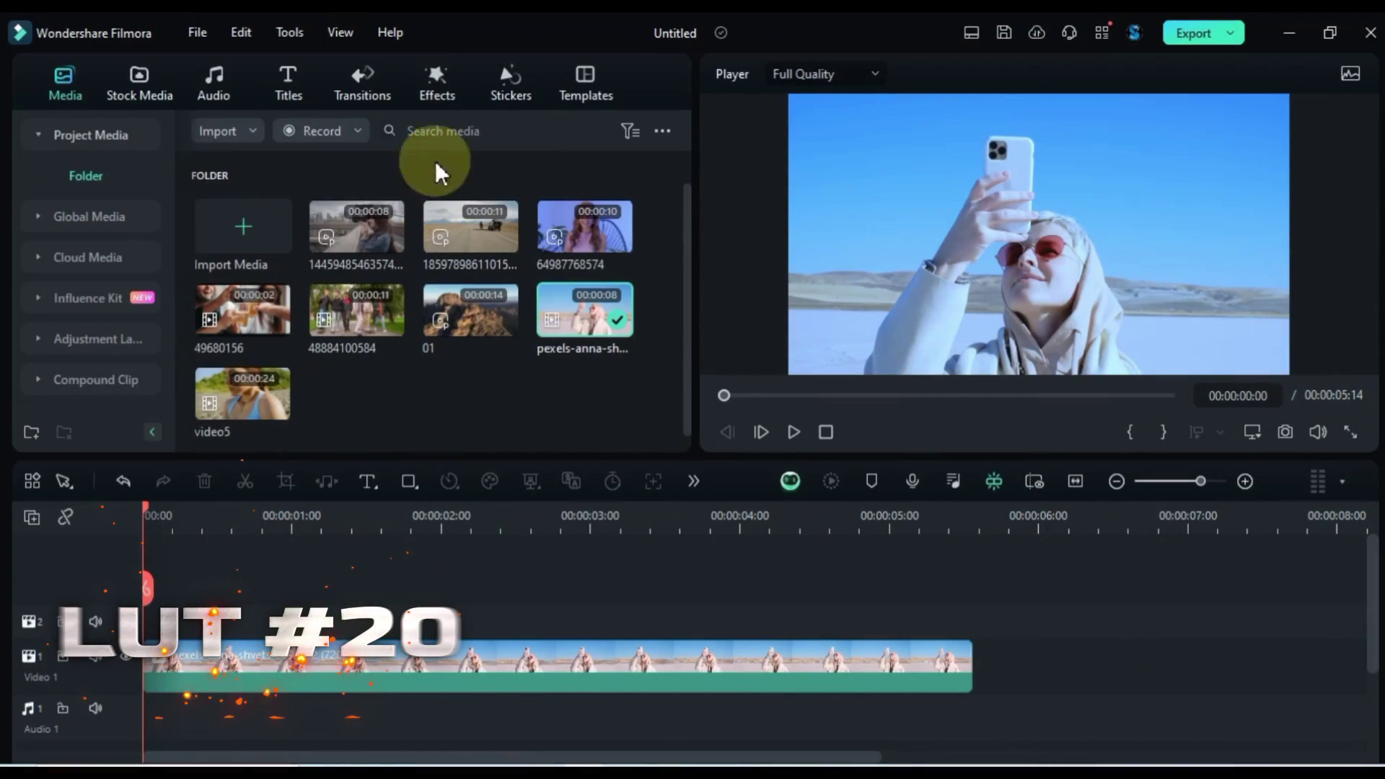
pyautogui.click(436, 85)
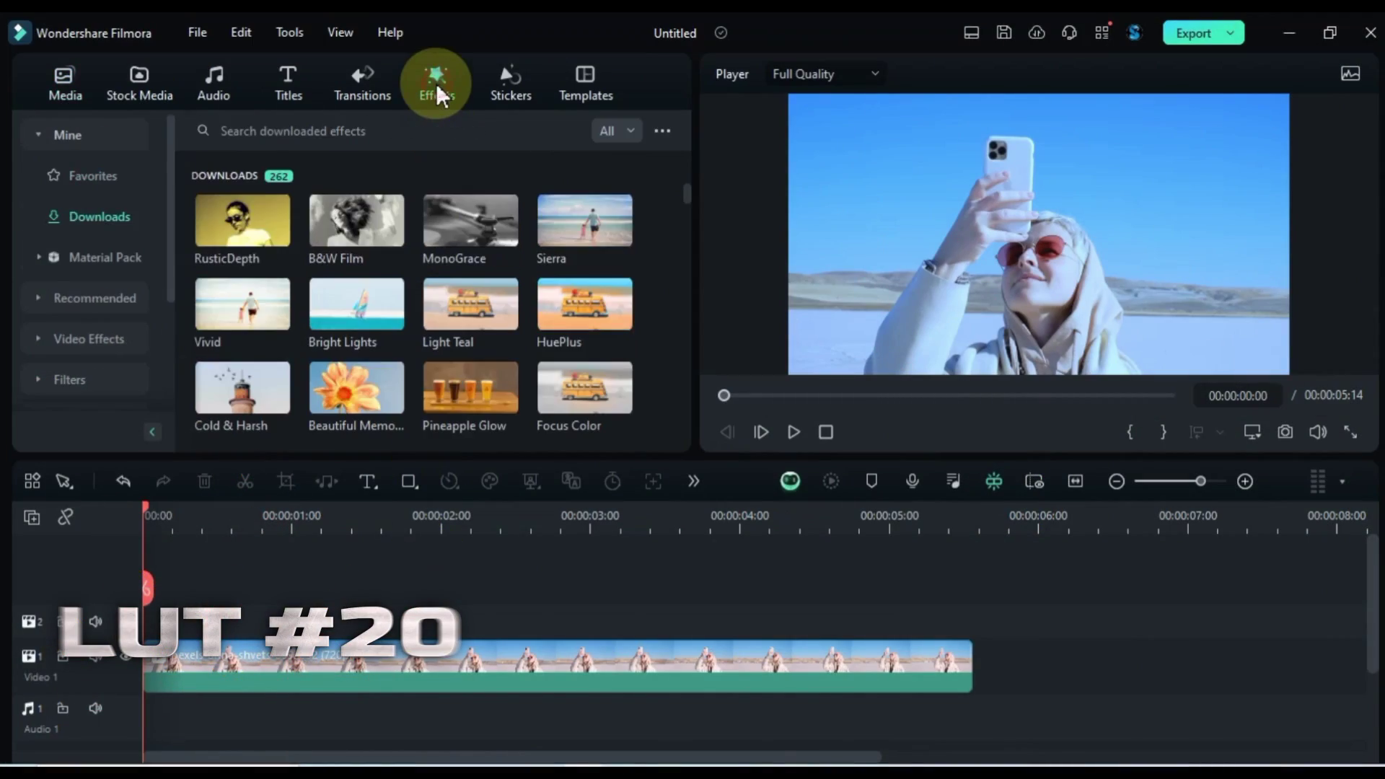
# Add Solar Glow above the selfie clip, extend it to the clip's full length, and play.
pyautogui.click(402, 129)
pyautogui.write('Solar Glow')
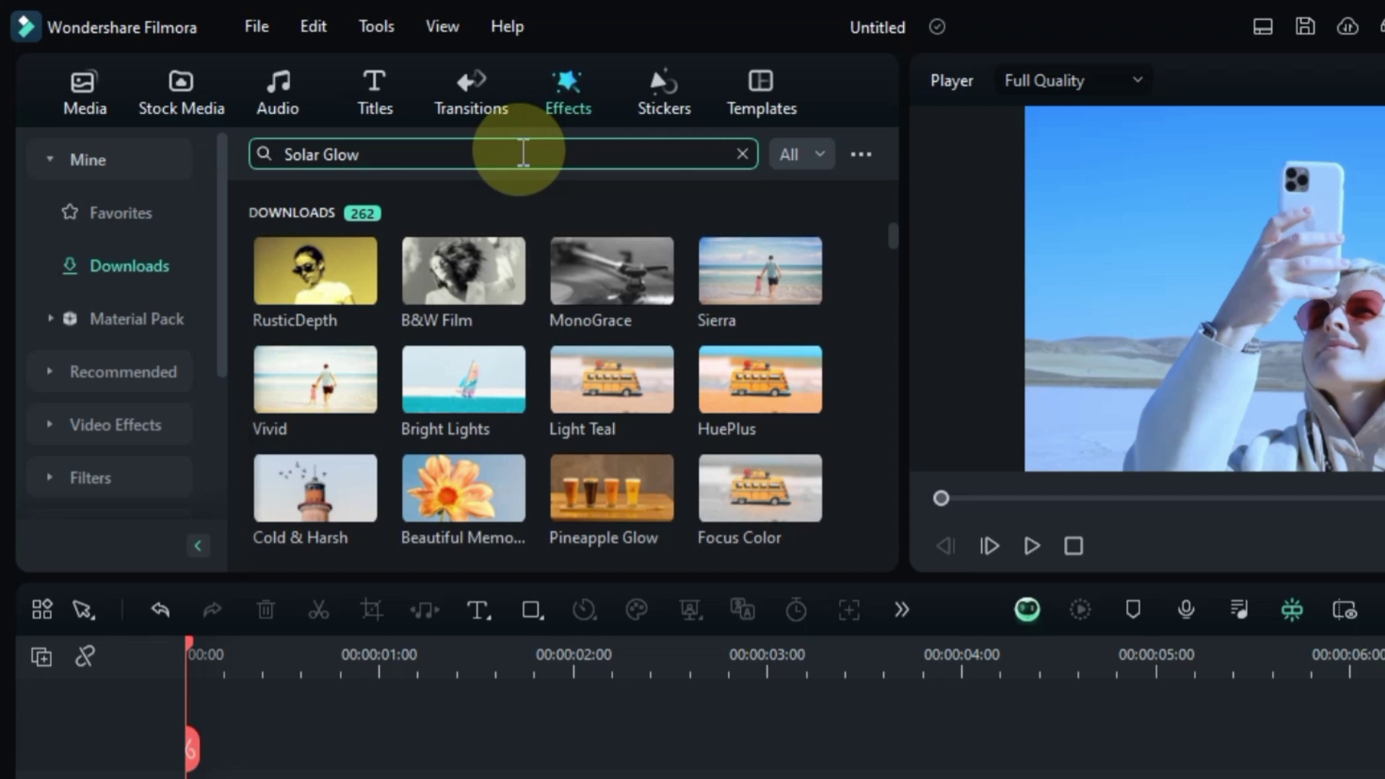
pyautogui.press('Return')
pyautogui.moveTo(312, 269); pyautogui.dragTo(186, 778)
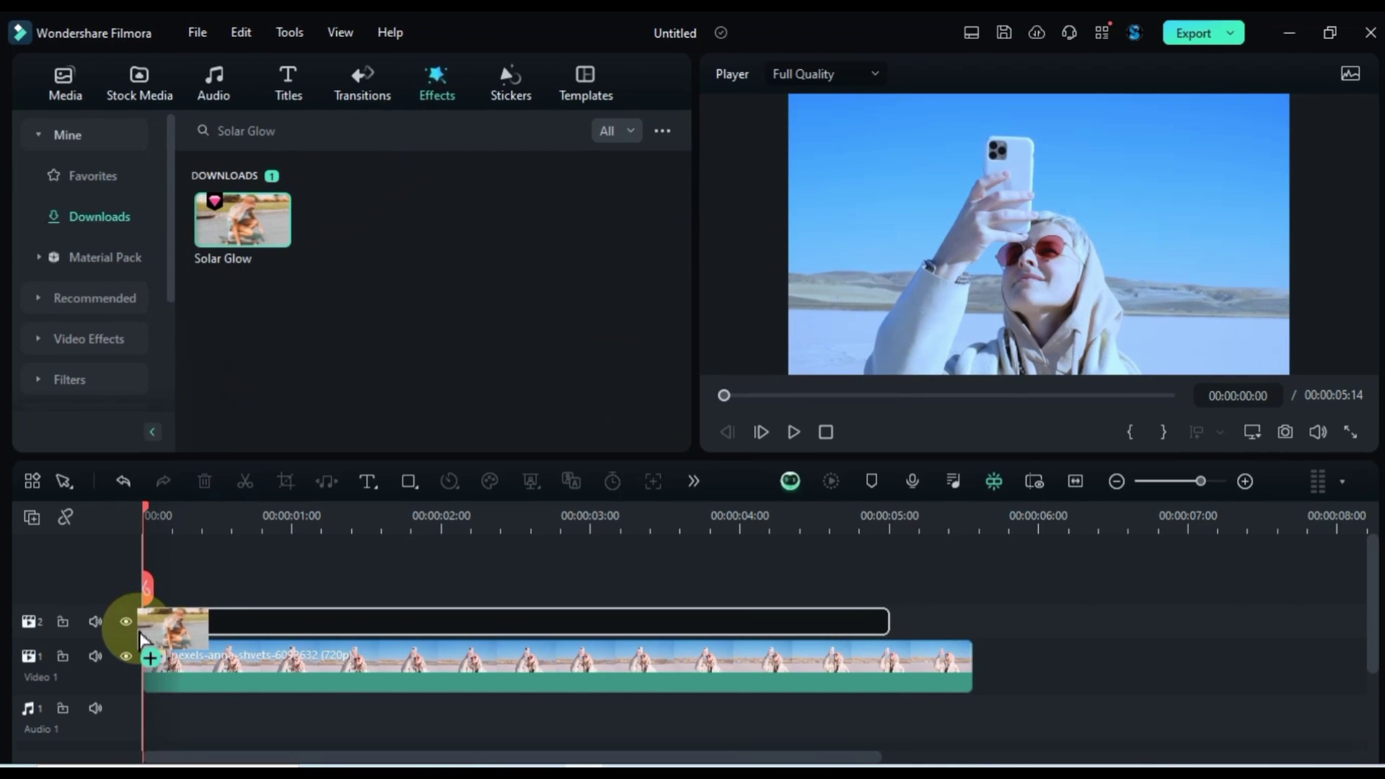
pyautogui.moveTo(140, 635); pyautogui.dragTo(140, 636)
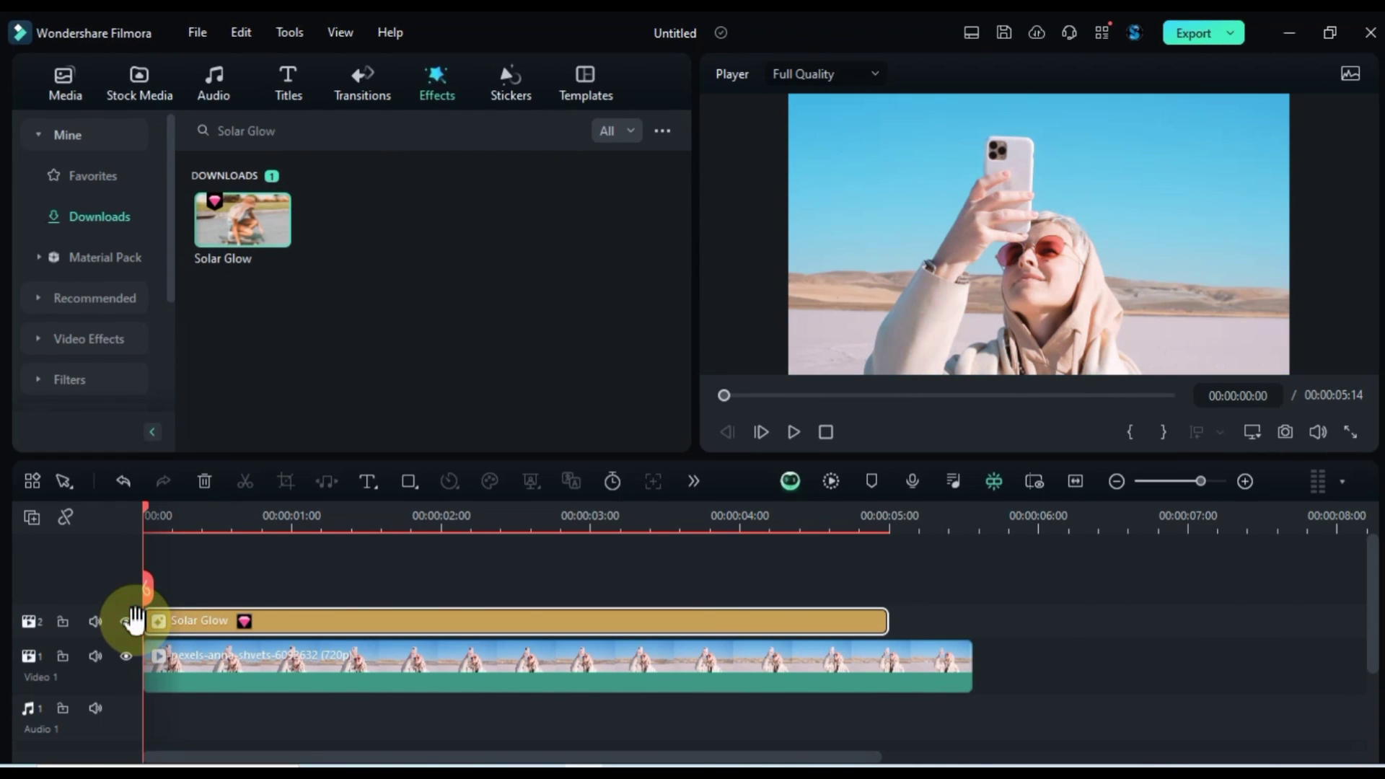
pyautogui.moveTo(887, 621); pyautogui.dragTo(969, 622)
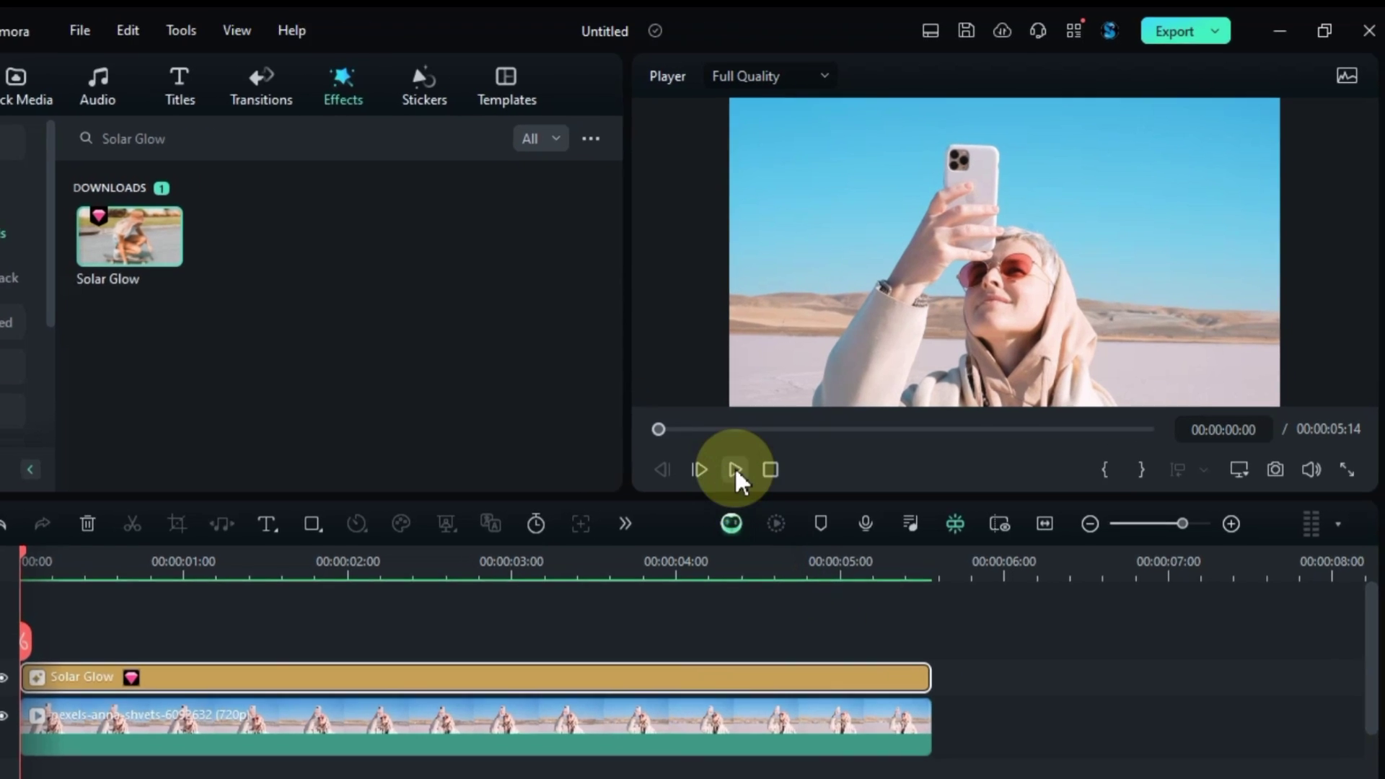
pyautogui.click(794, 432)
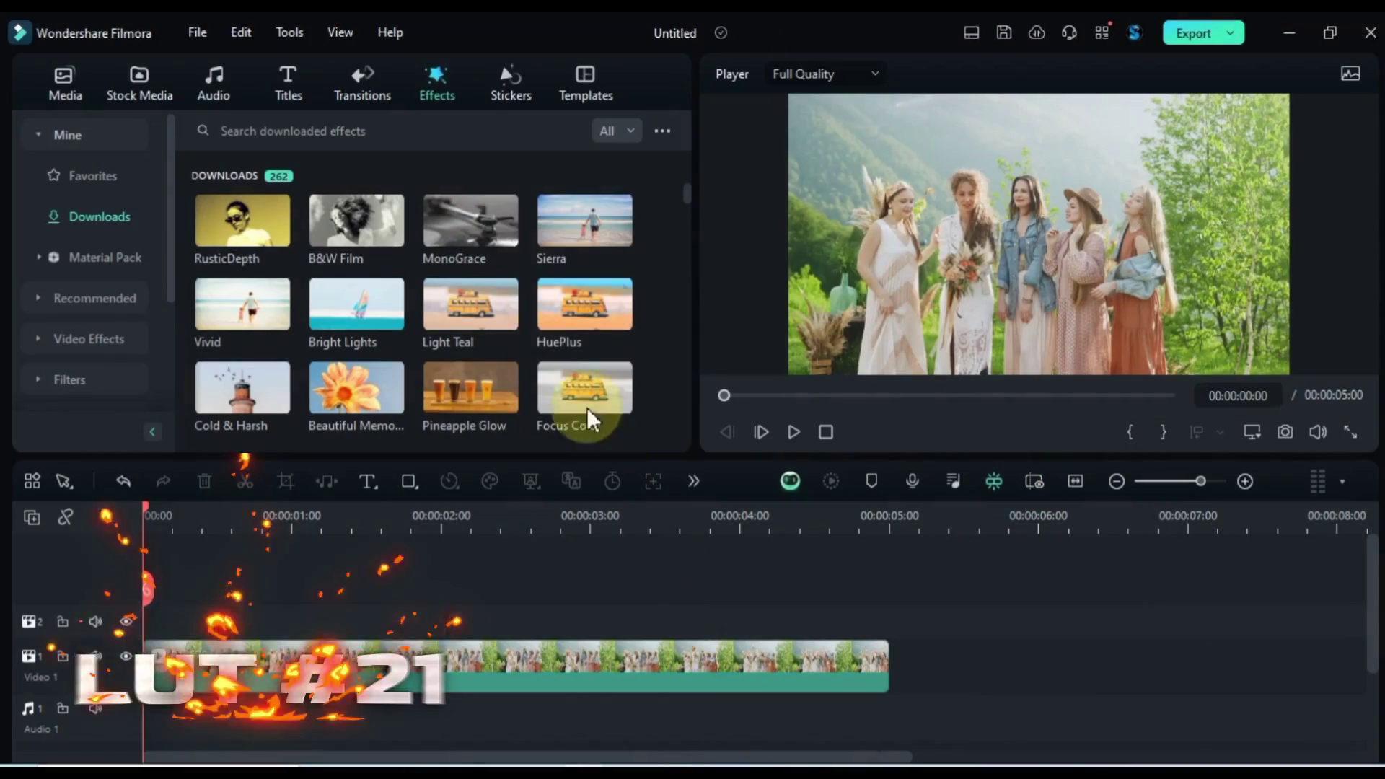
# Find Friends Vibes in downloaded effects and place it on track 2 over the clip.
pyautogui.click(440, 79)
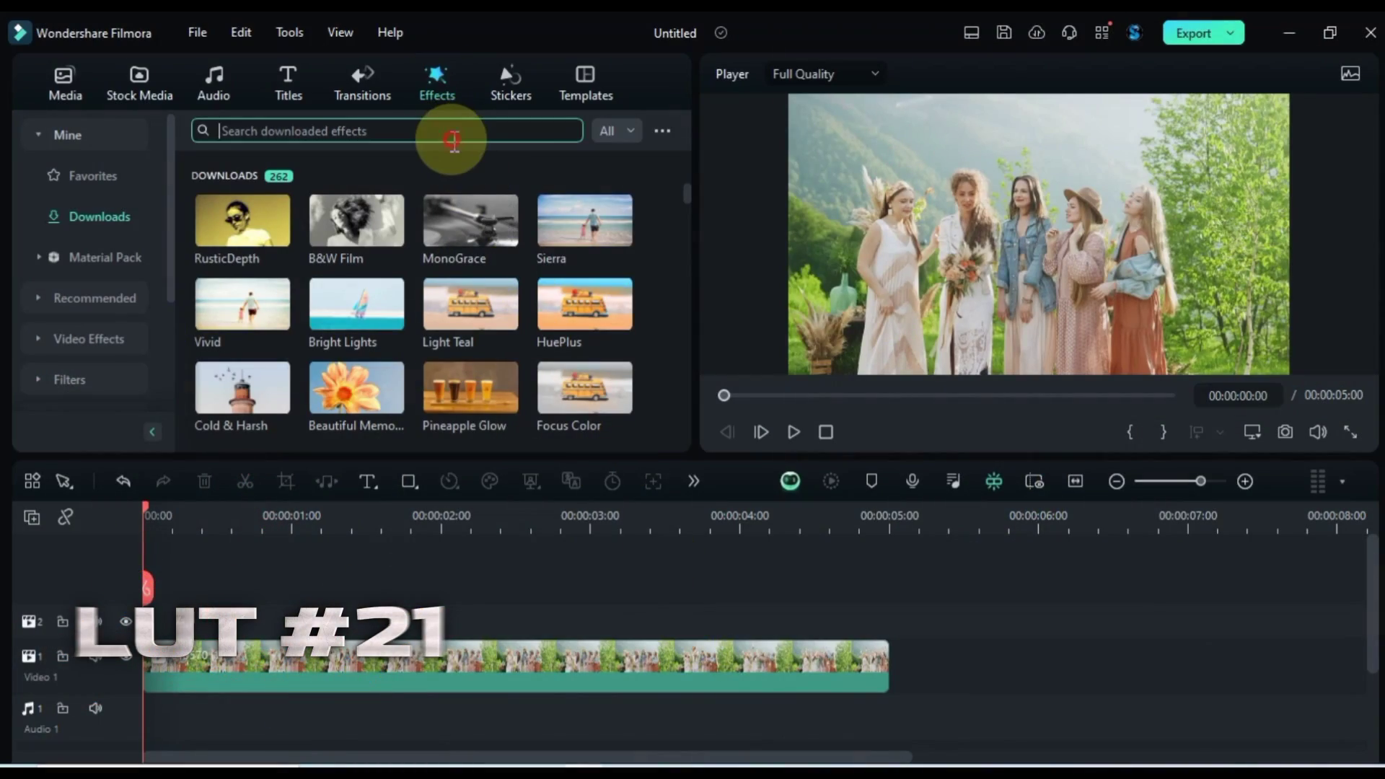
pyautogui.write('Friends Vibes')
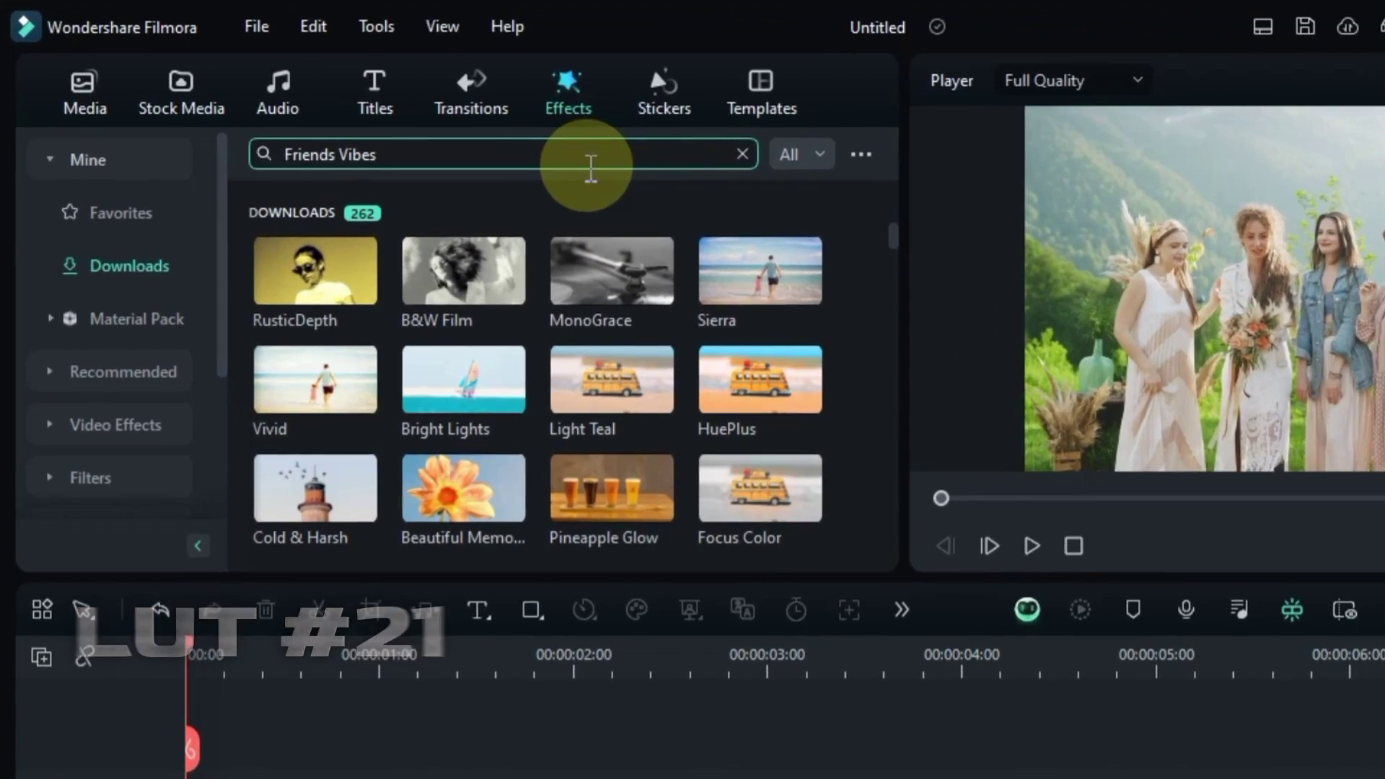
pyautogui.press('Return')
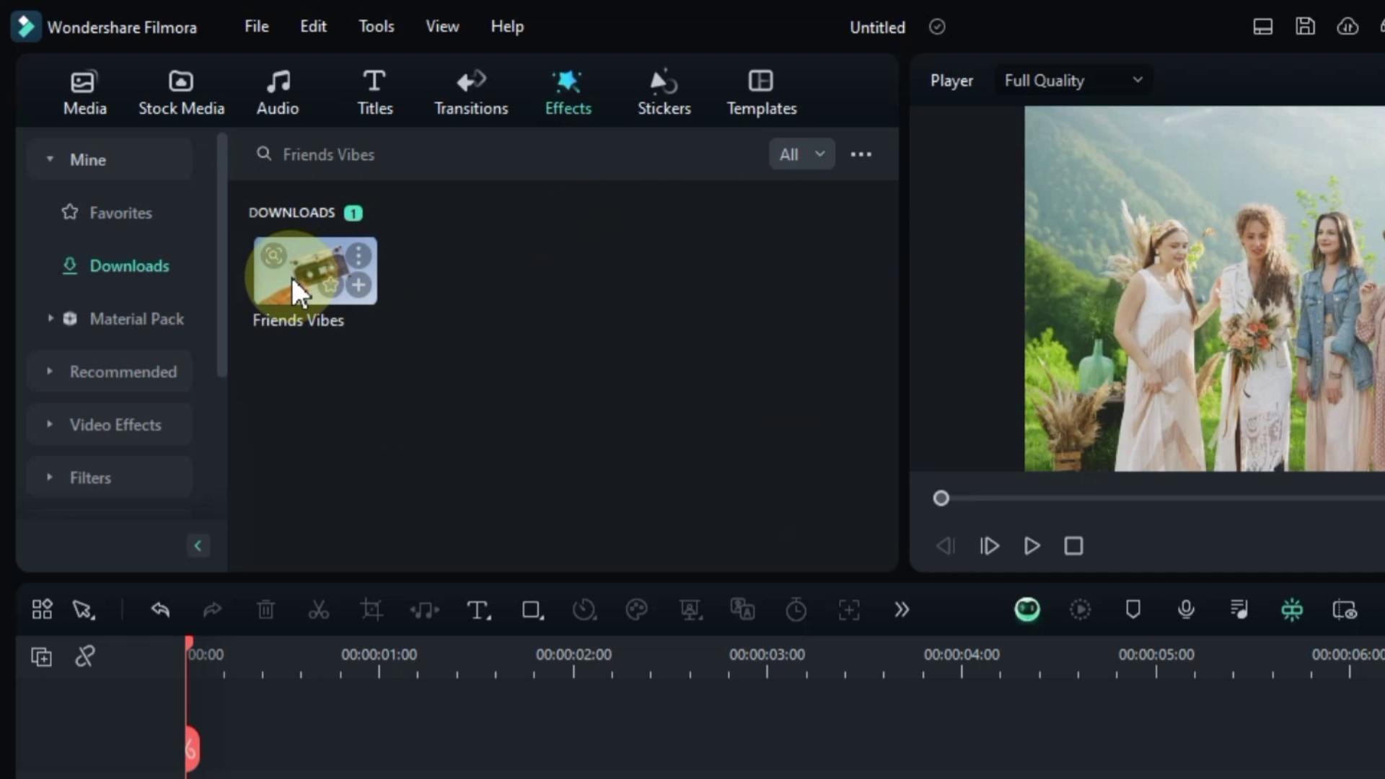
pyautogui.moveTo(303, 292); pyautogui.dragTo(173, 778)
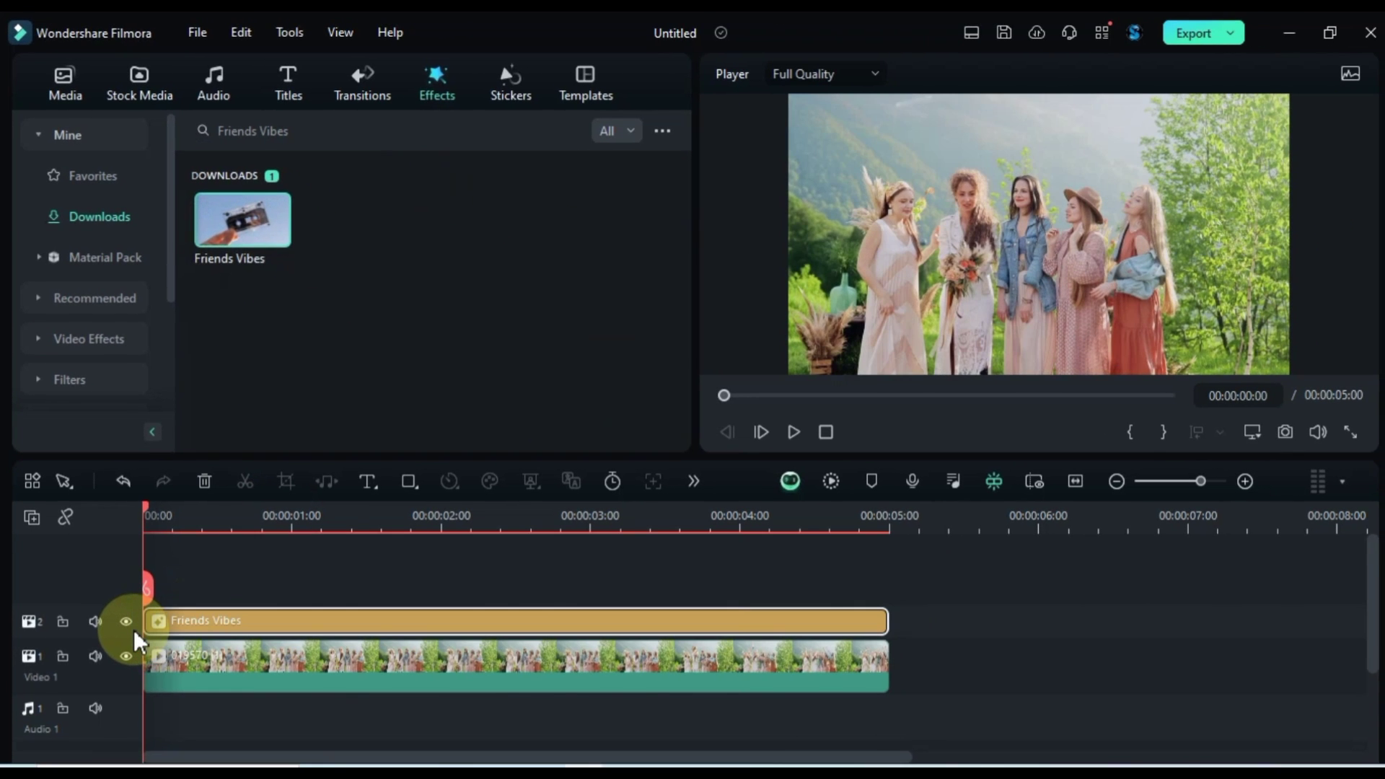
# Compare the clip without and with Friends Vibes, then play it back.
pyautogui.click(127, 621)
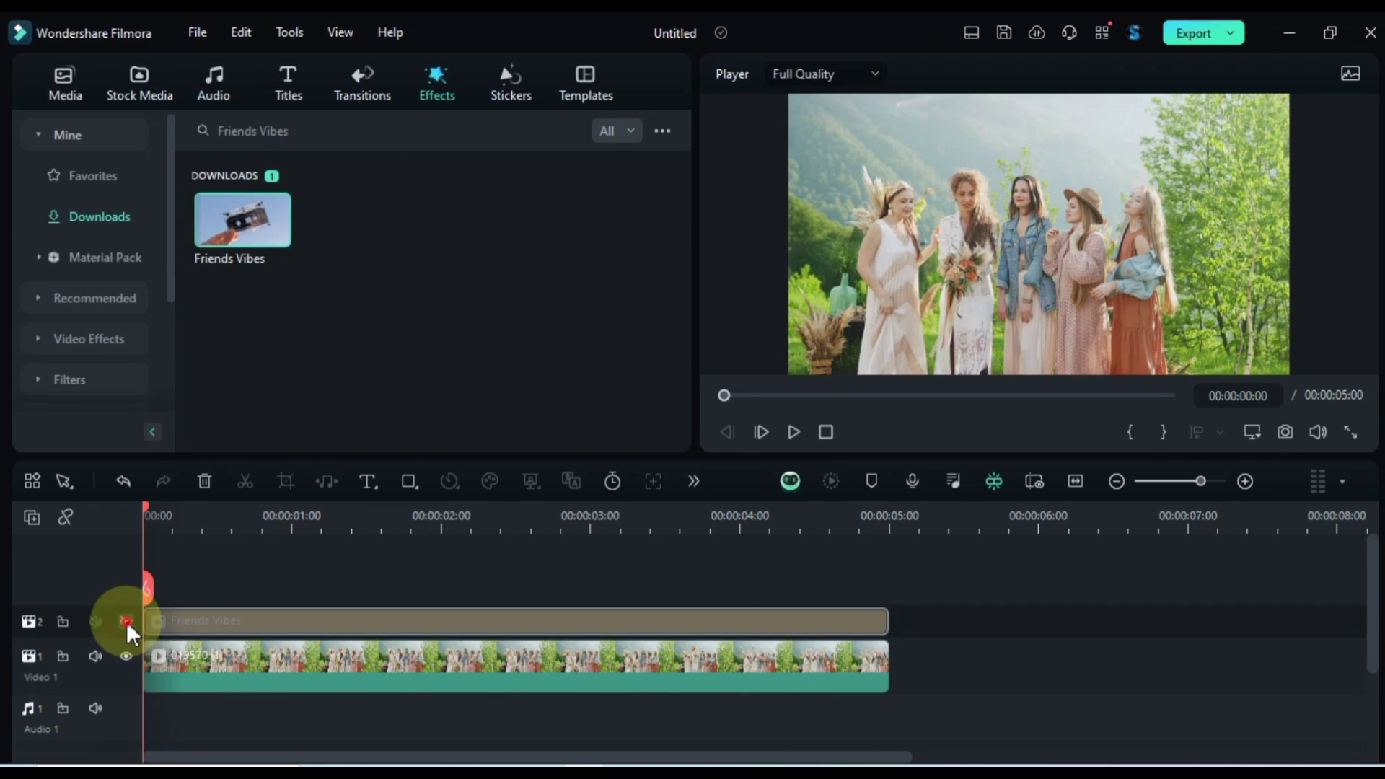
pyautogui.click(127, 621)
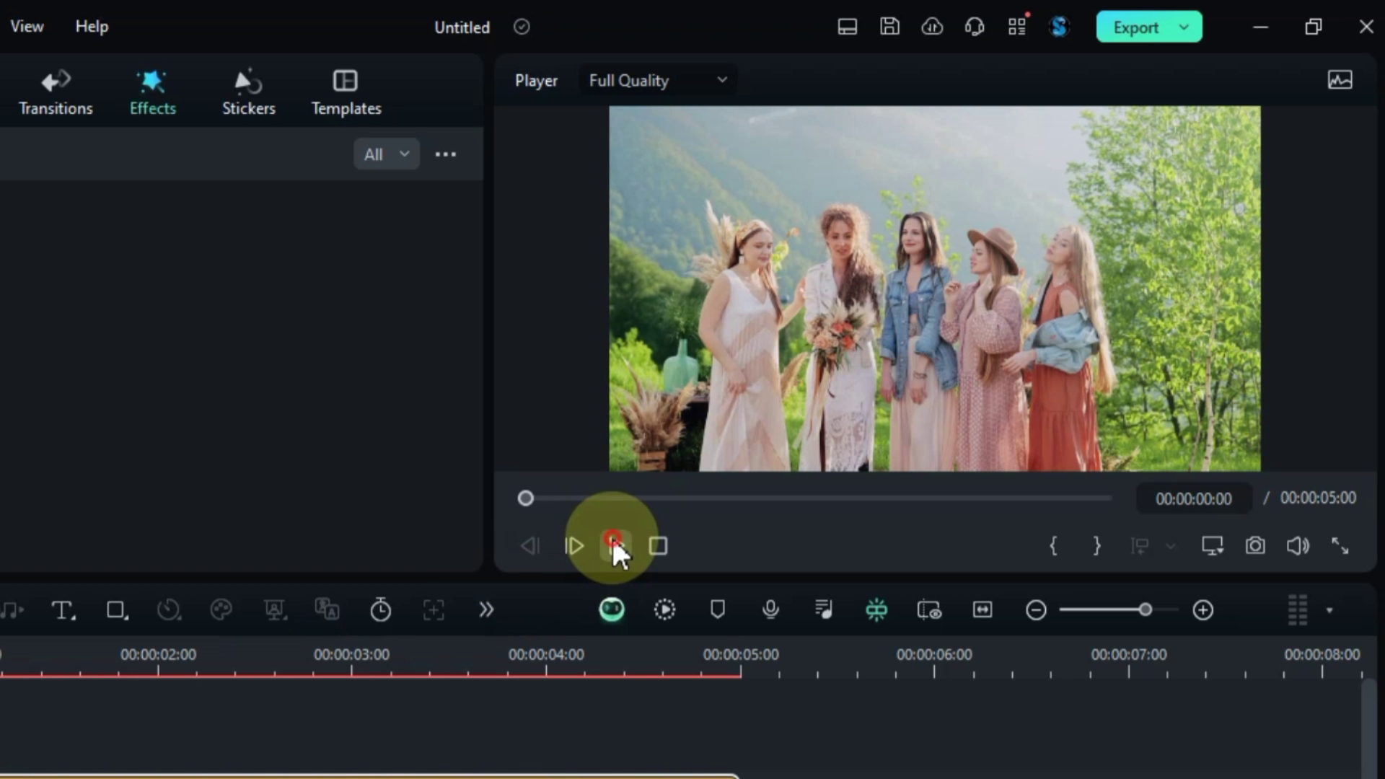
pyautogui.click(615, 546)
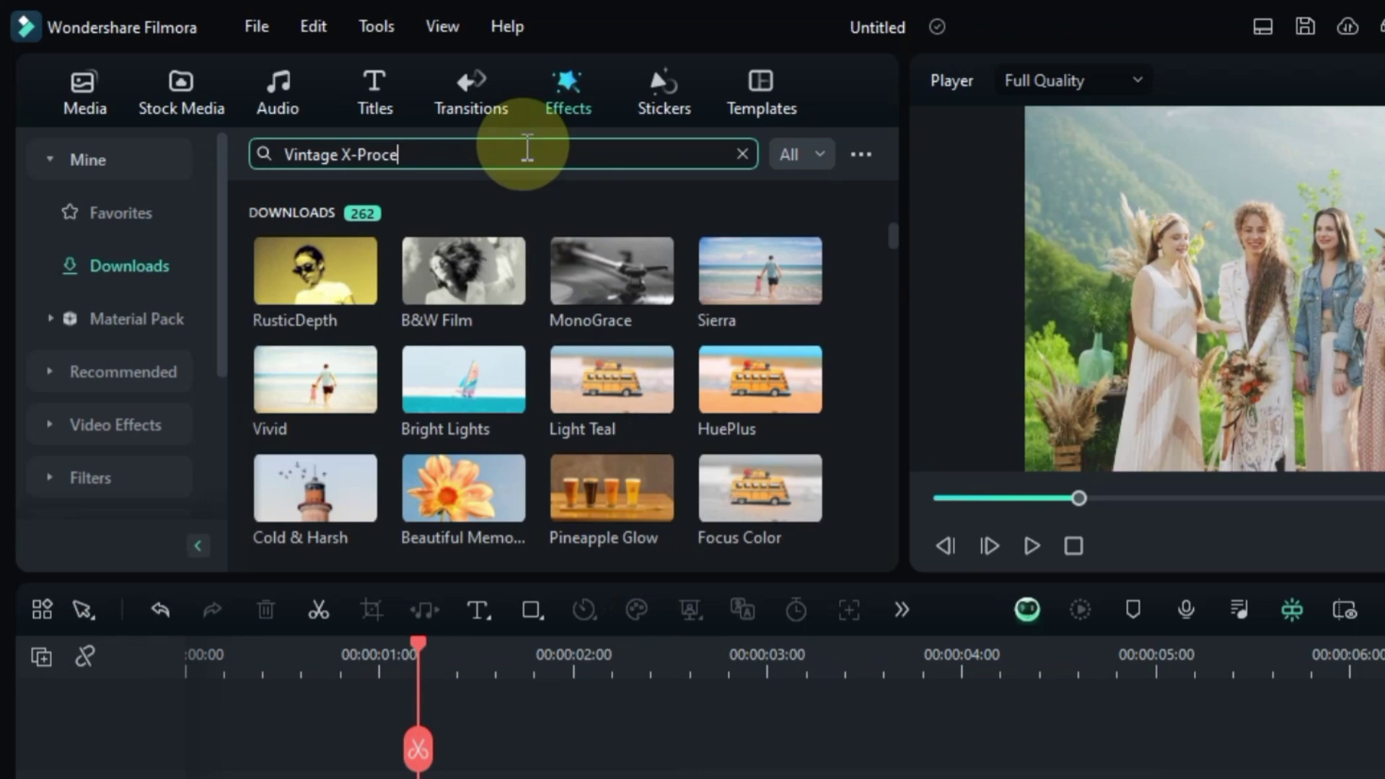
# Put Vintage X-Process on track 2, compare it against the original, and play it.
pyautogui.press('Return')
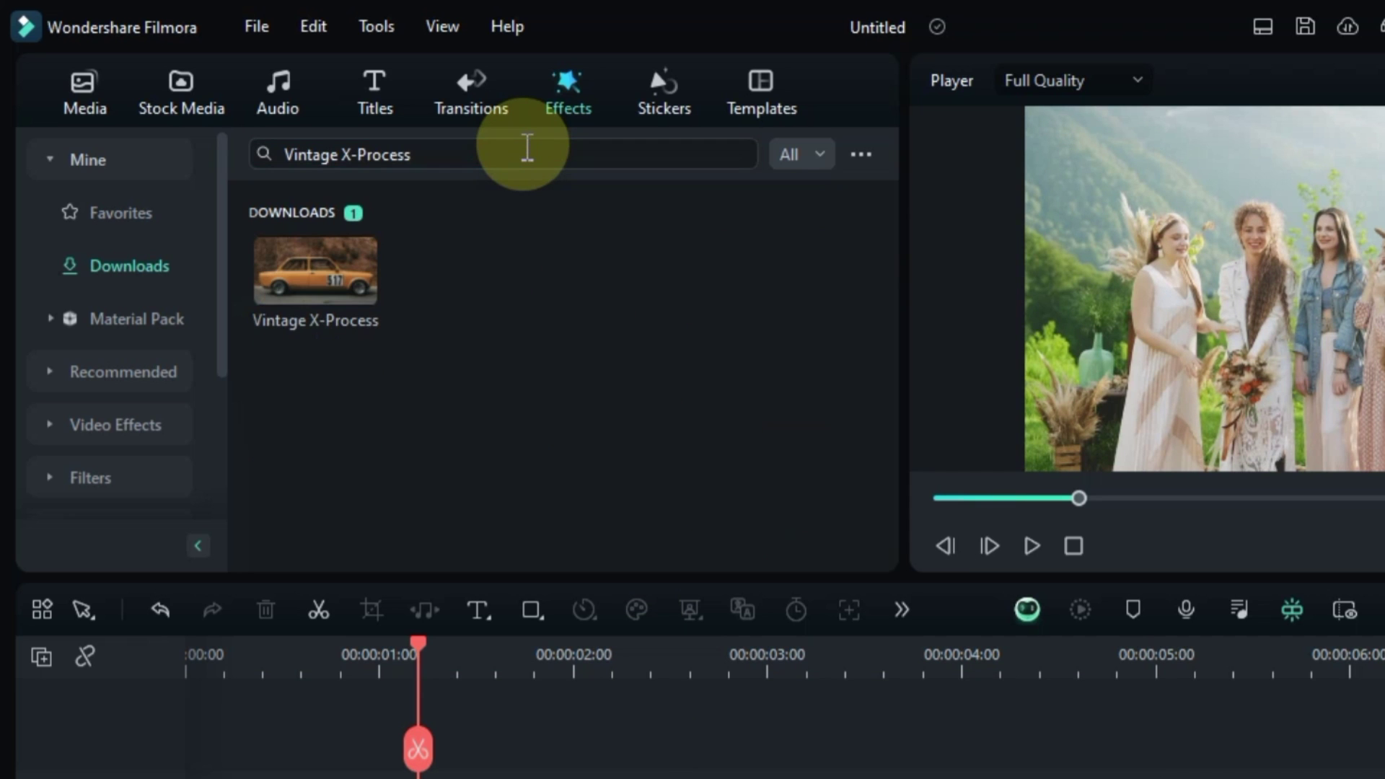
pyautogui.moveTo(322, 315); pyautogui.dragTo(161, 776)
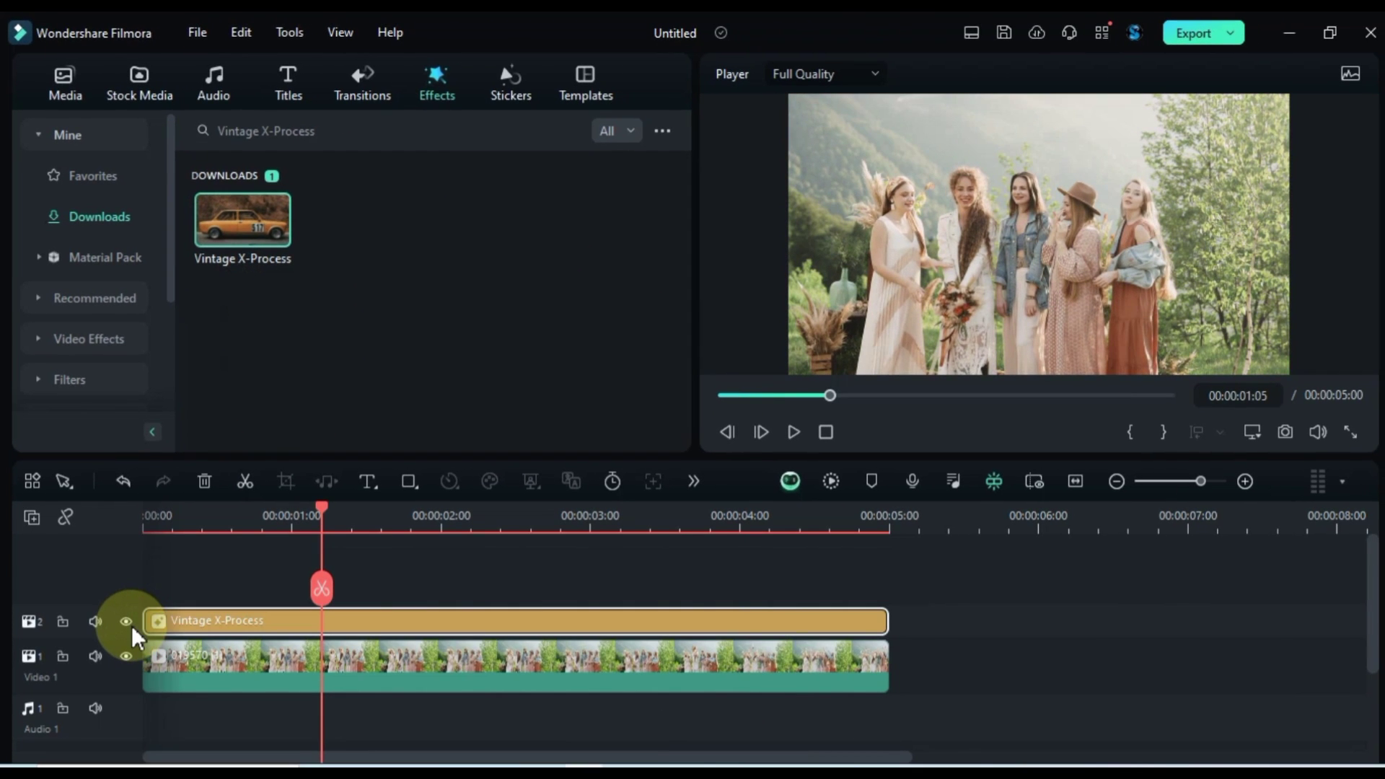
pyautogui.click(127, 623)
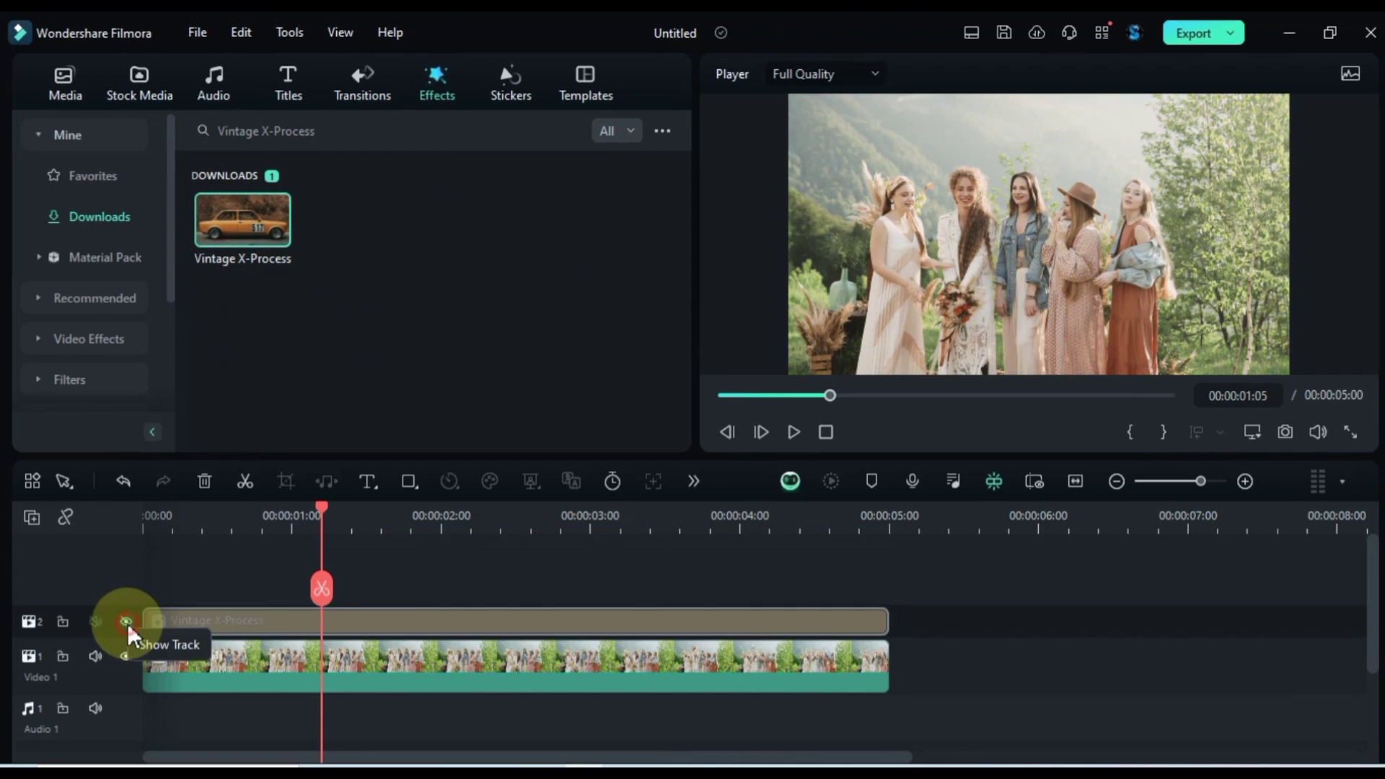
pyautogui.click(127, 623)
pyautogui.press('space')
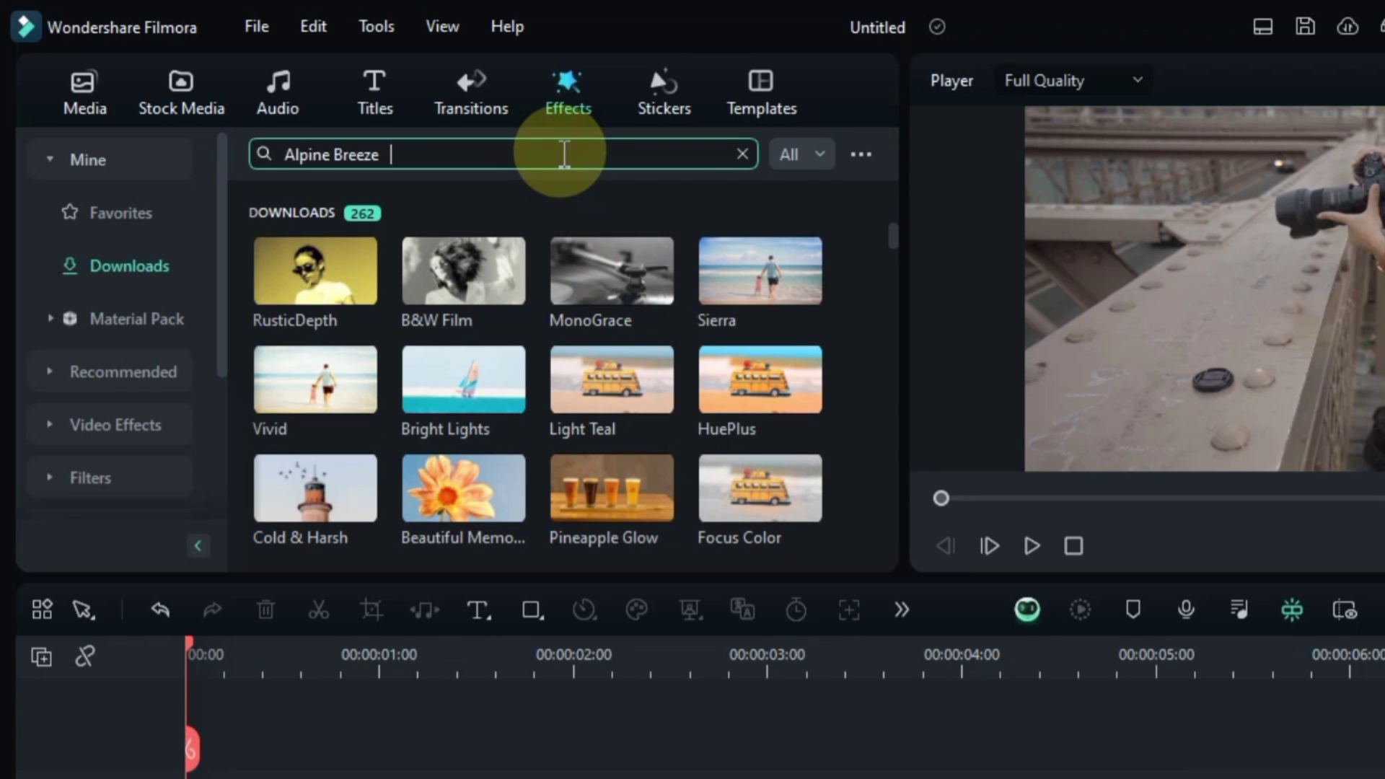
# Apply Alpine Breeze above the bridge camera-woman clip and play the result.
pyautogui.press('Return')
pyautogui.moveTo(263, 311); pyautogui.dragTo(185, 778)
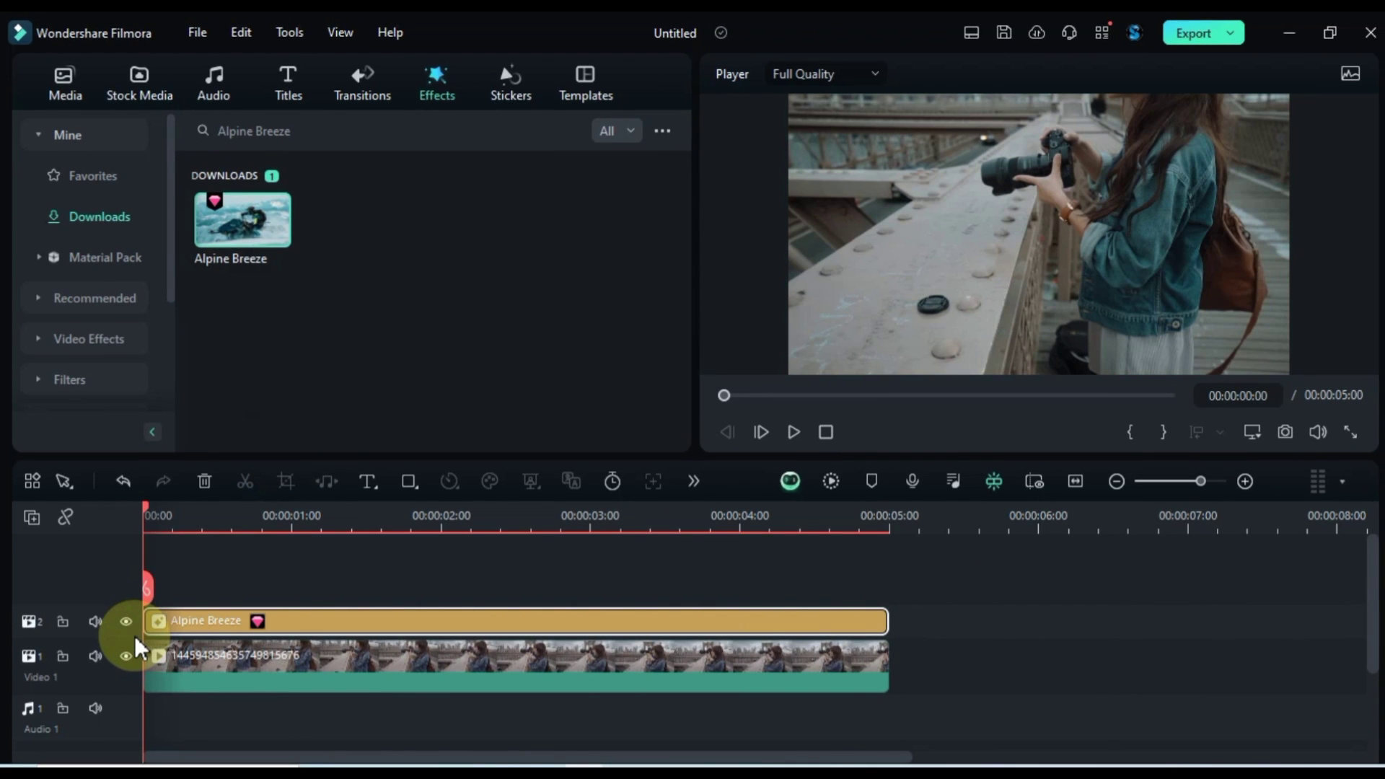
pyautogui.press('space')
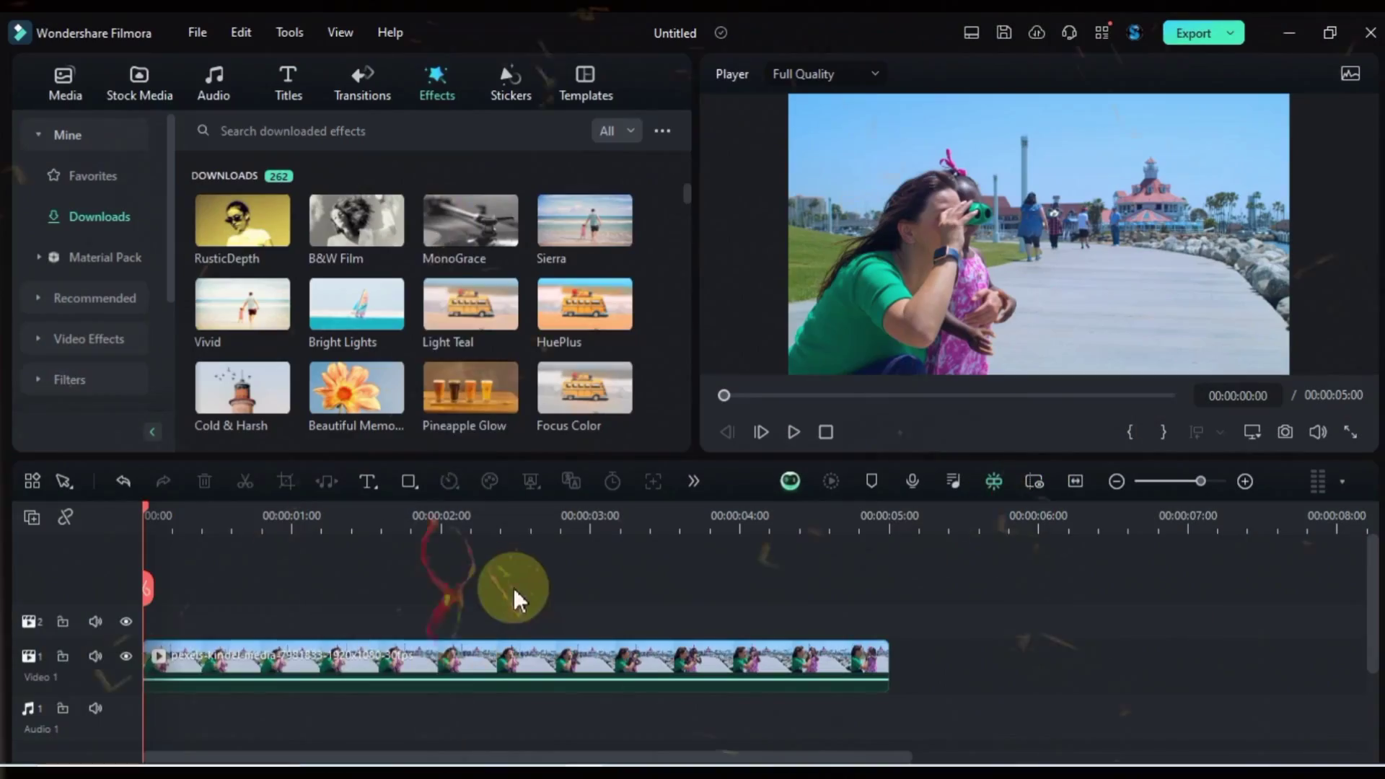
# Search Mission Impossible, stretch it across the whole waterfront clip on track 2, and play it.
pyautogui.click(455, 137)
pyautogui.write('Mission Impossible')
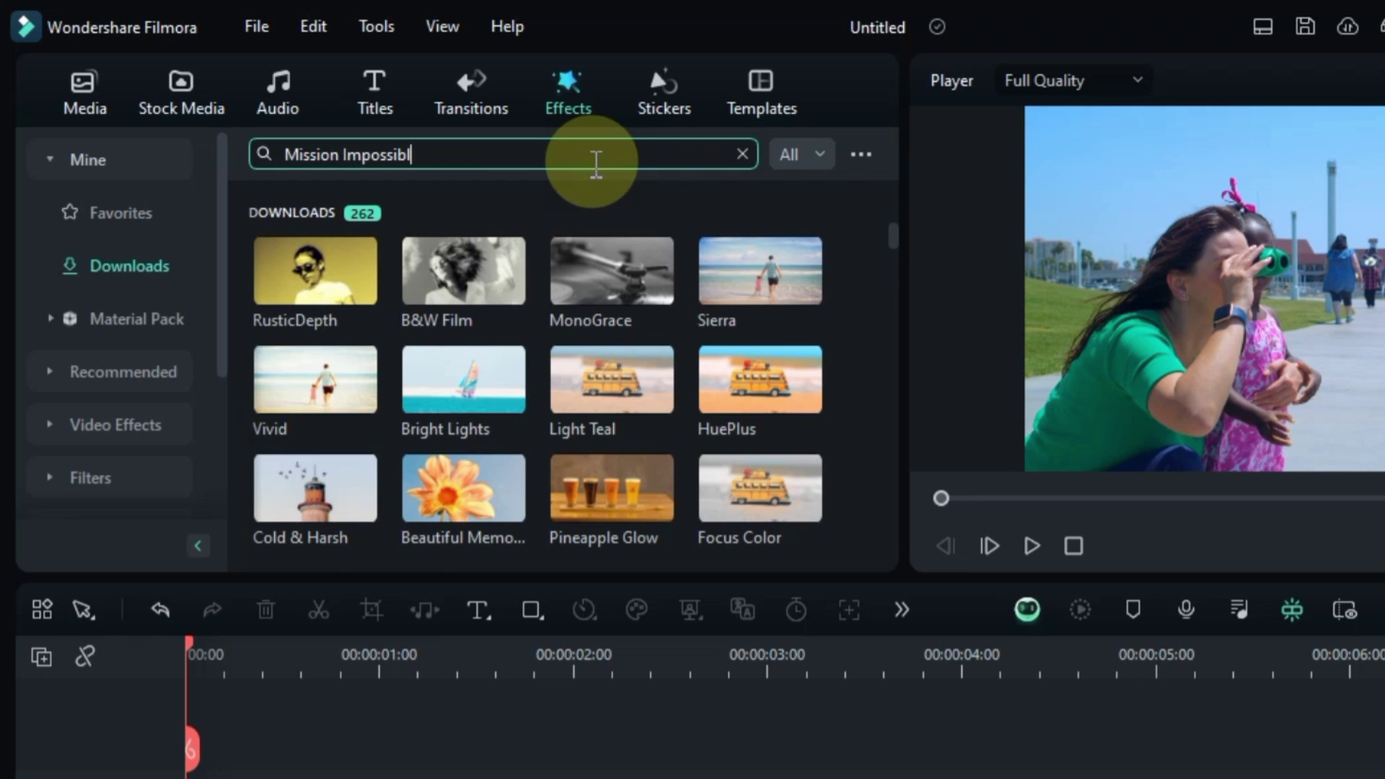
pyautogui.press('Return')
pyautogui.moveTo(331, 272); pyautogui.dragTo(200, 778)
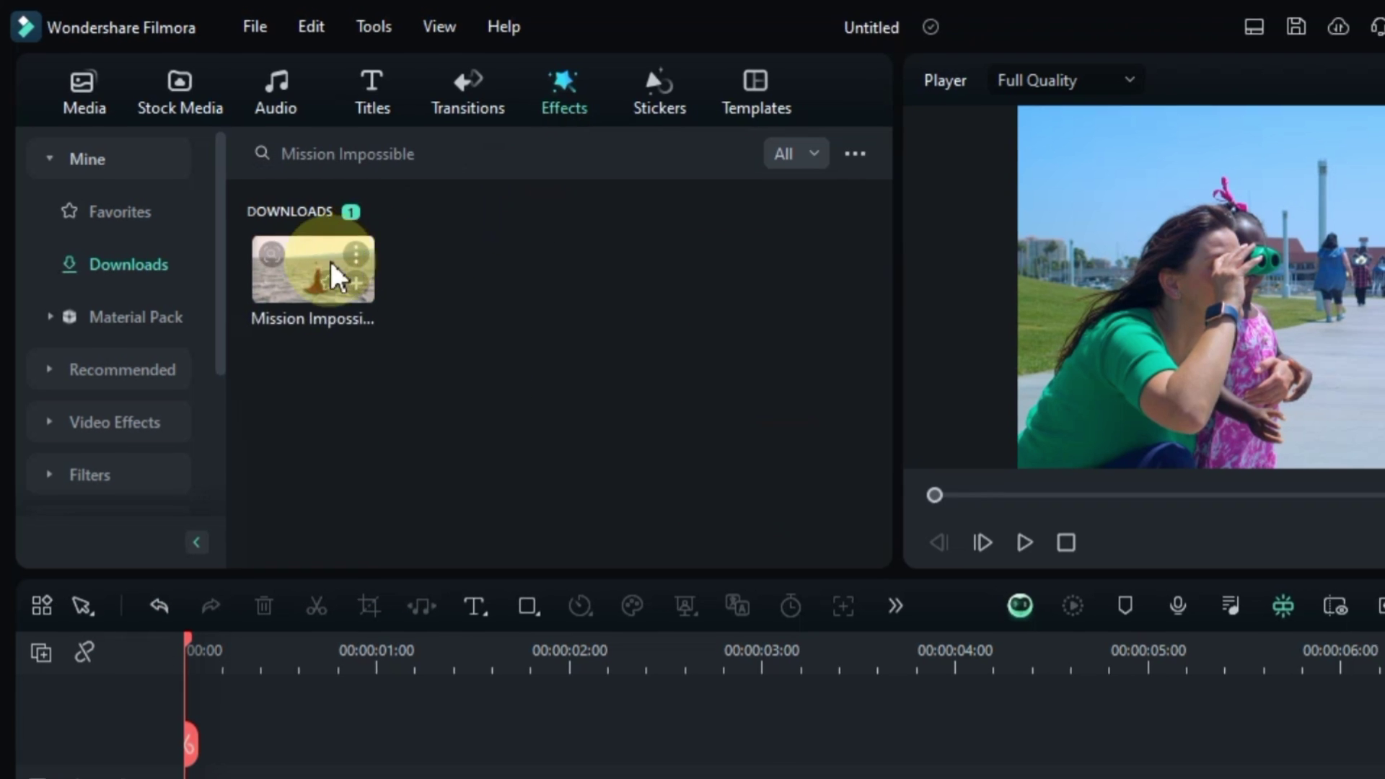
pyautogui.moveTo(154, 626); pyautogui.dragTo(139, 621)
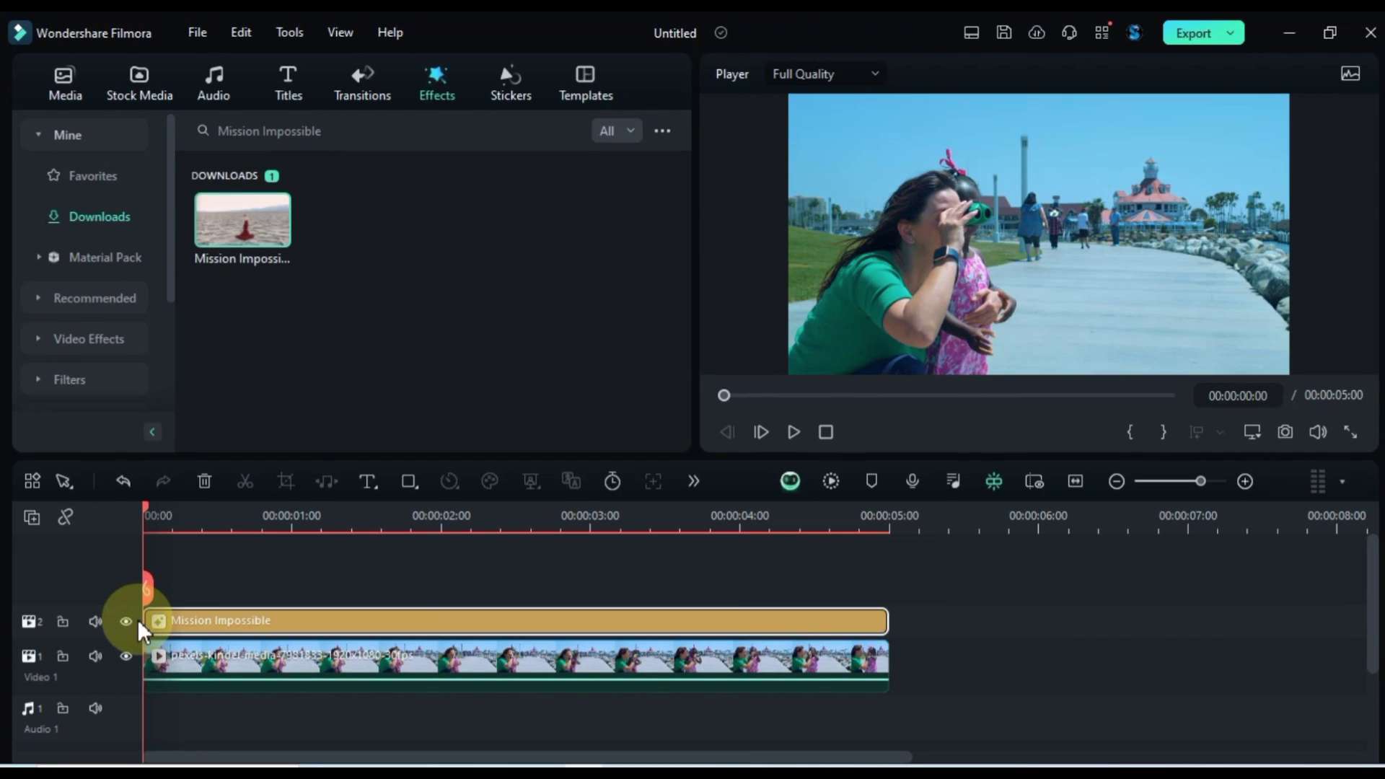
pyautogui.press('space')
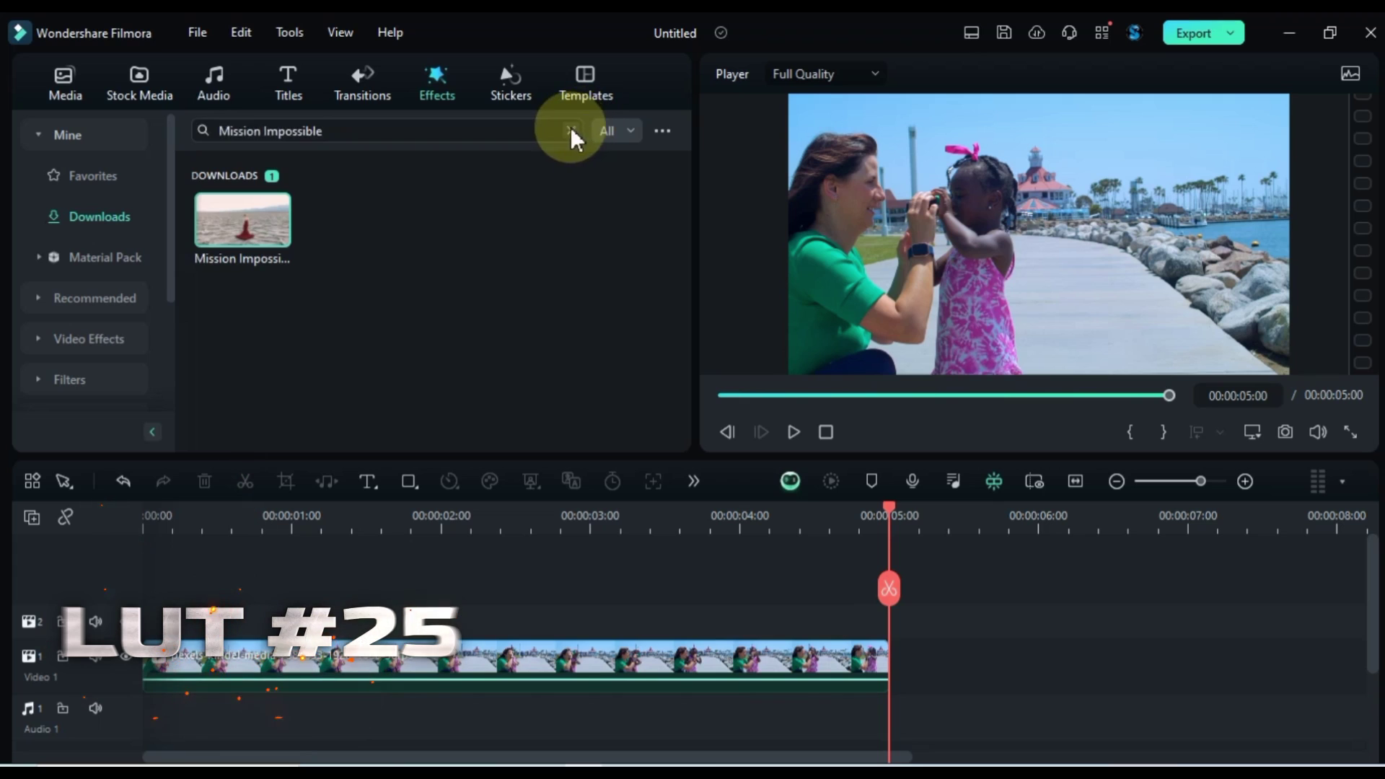
# Put Nostalgia on track 2 over the waterfront clip and play it from the start.
pyautogui.click(570, 128)
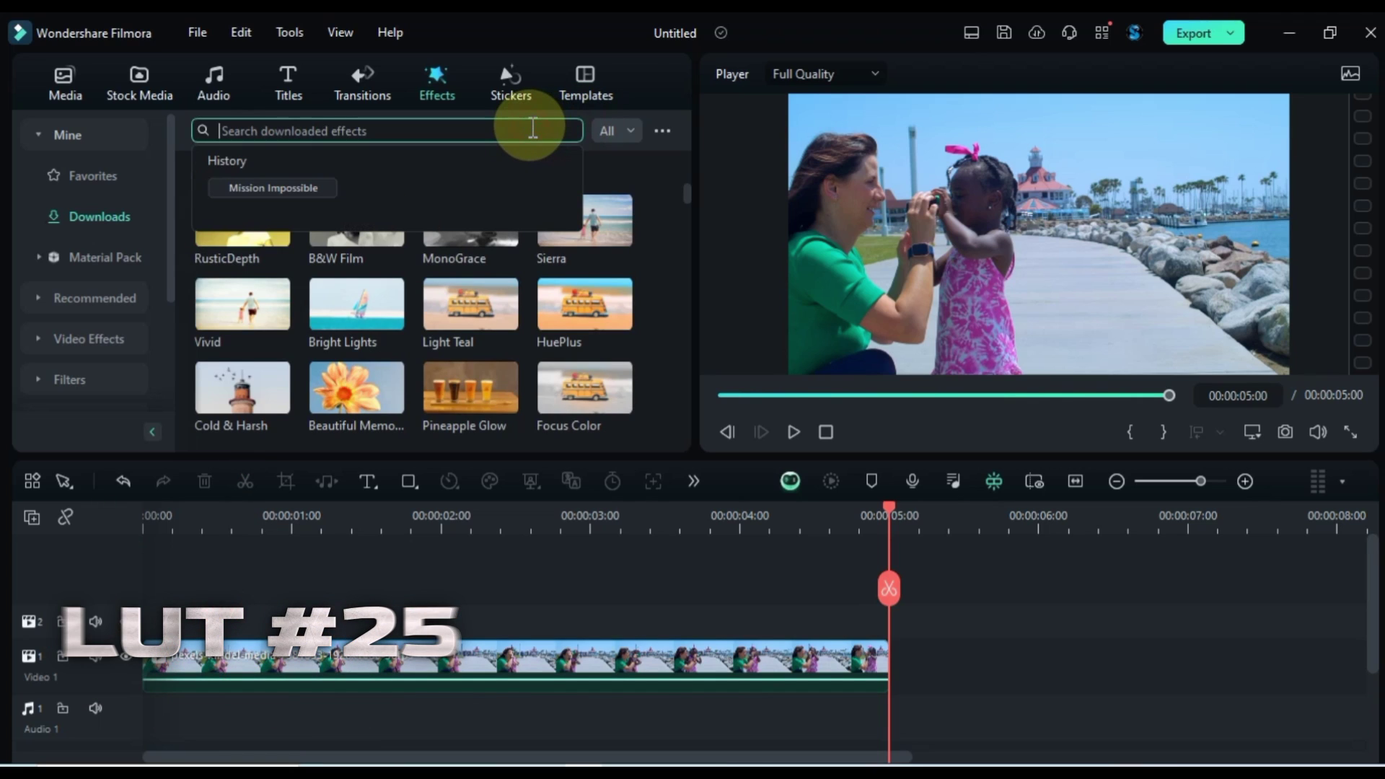
pyautogui.write('Nostalgia')
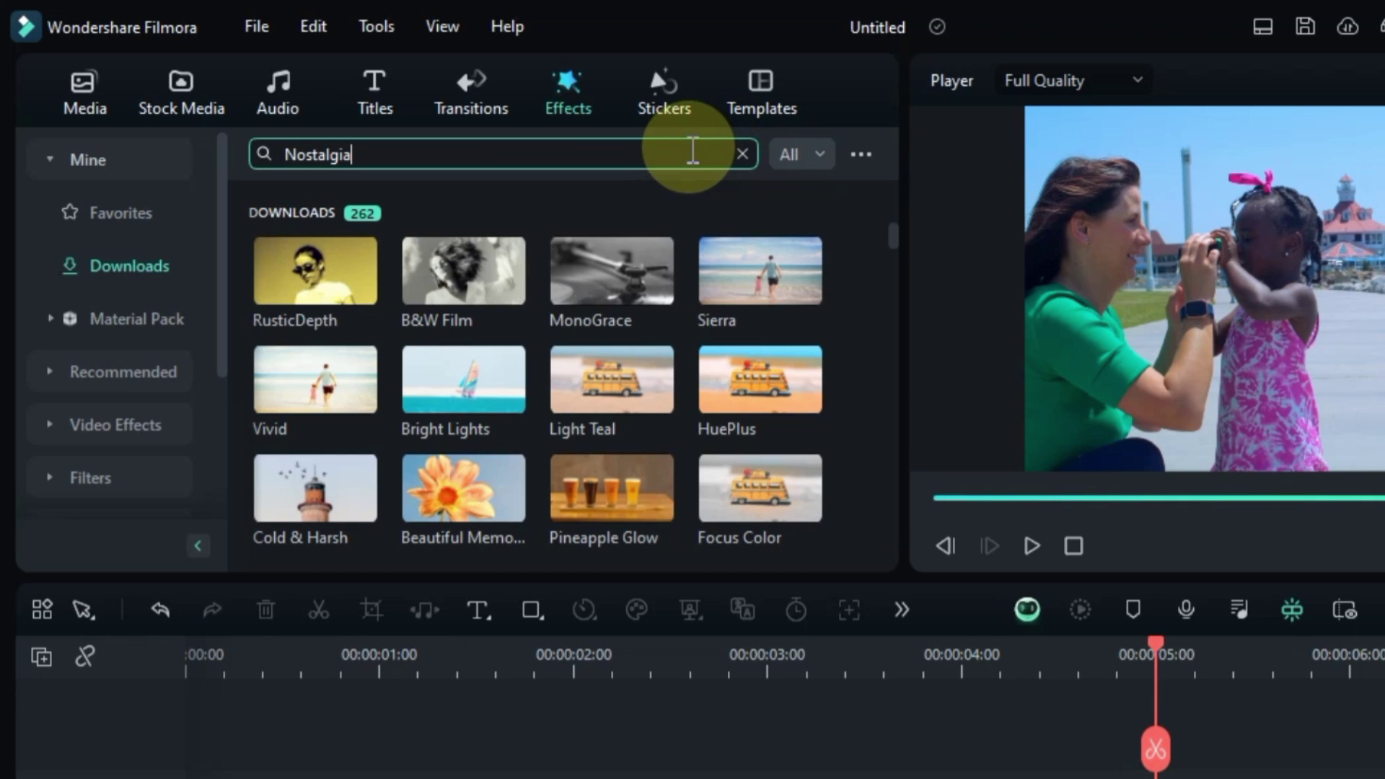
pyautogui.press('Return')
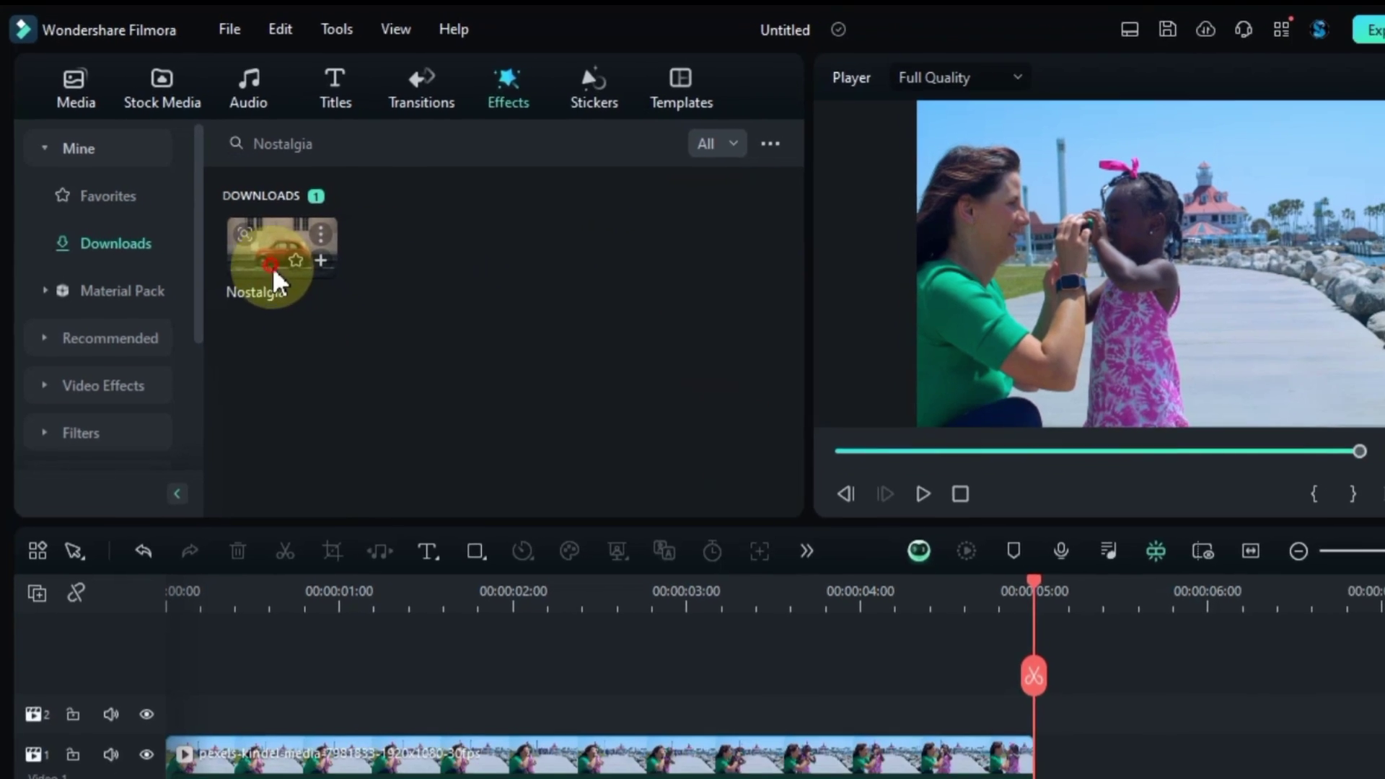
pyautogui.moveTo(317, 273); pyautogui.dragTo(126, 623)
pyautogui.press('Home')
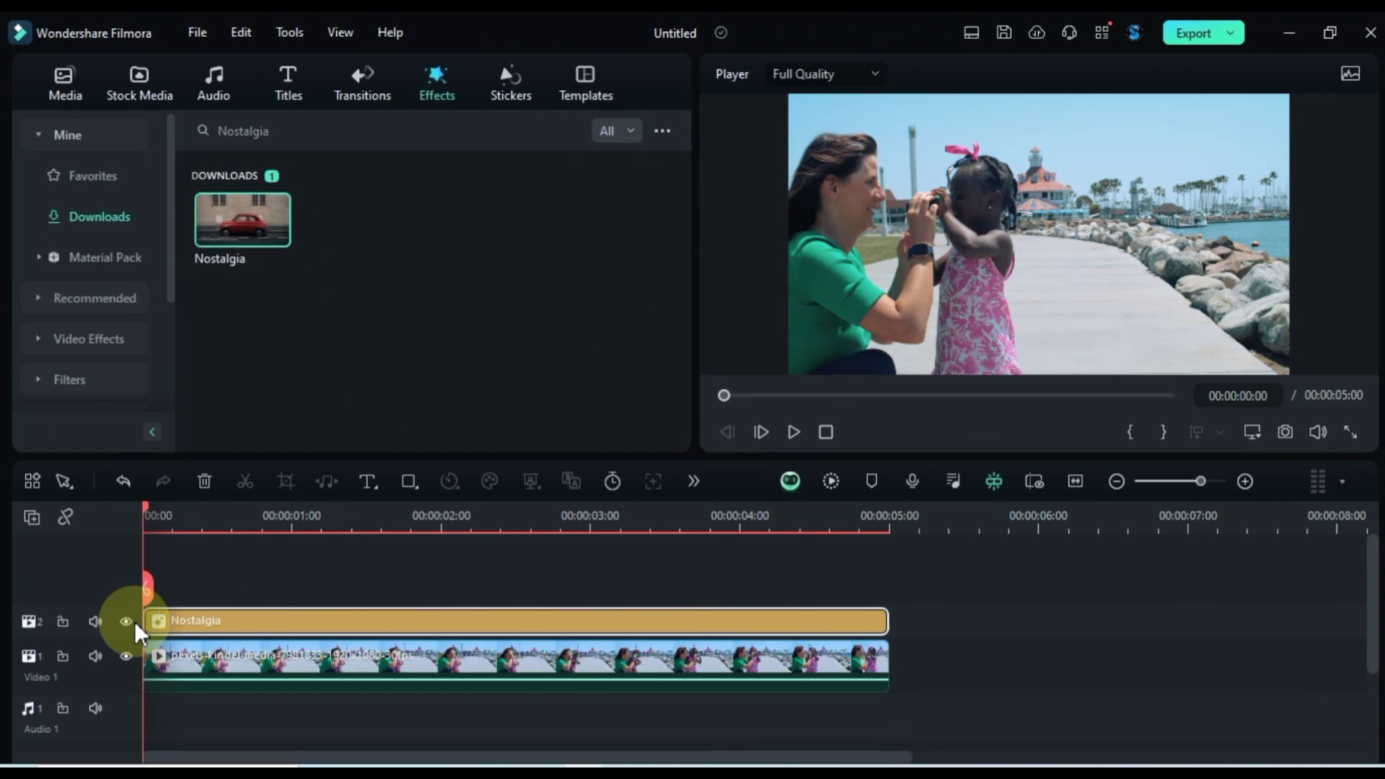
pyautogui.press('space')
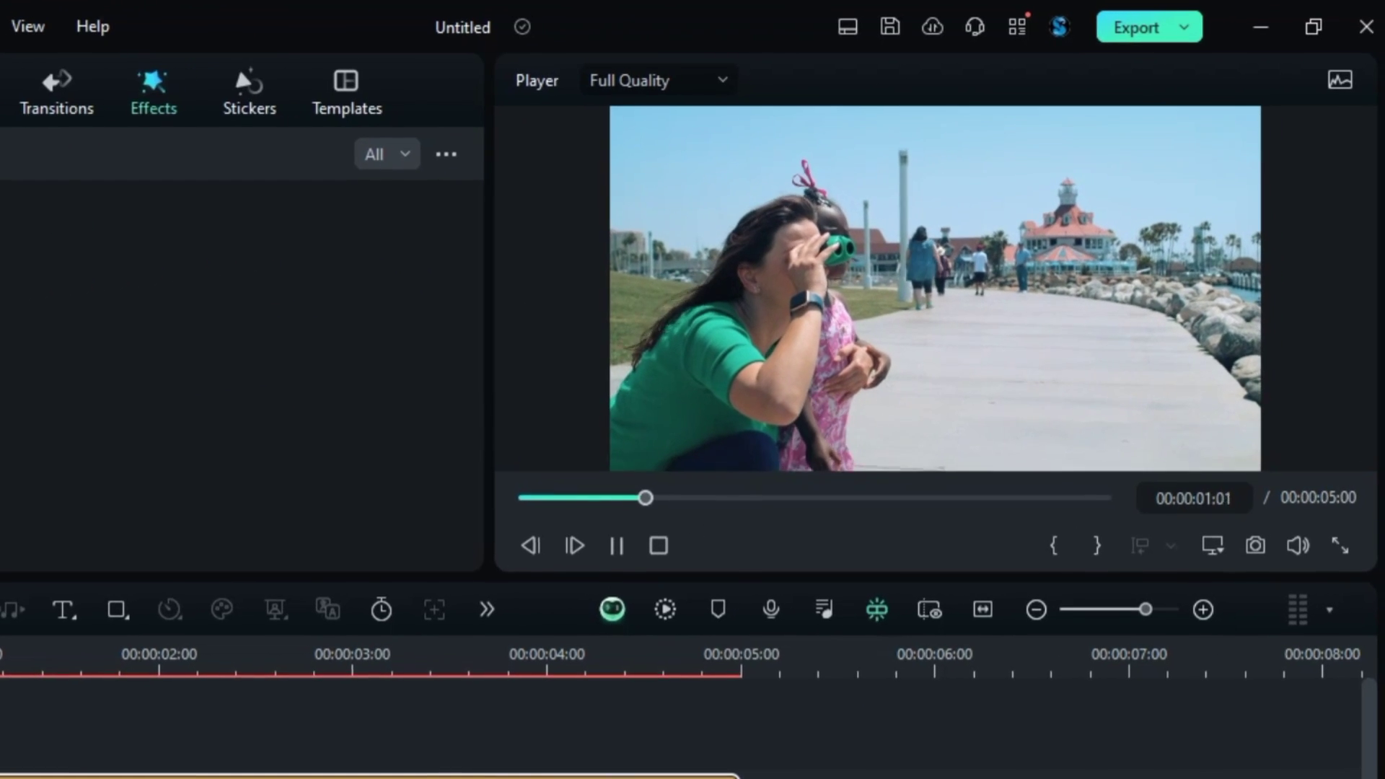